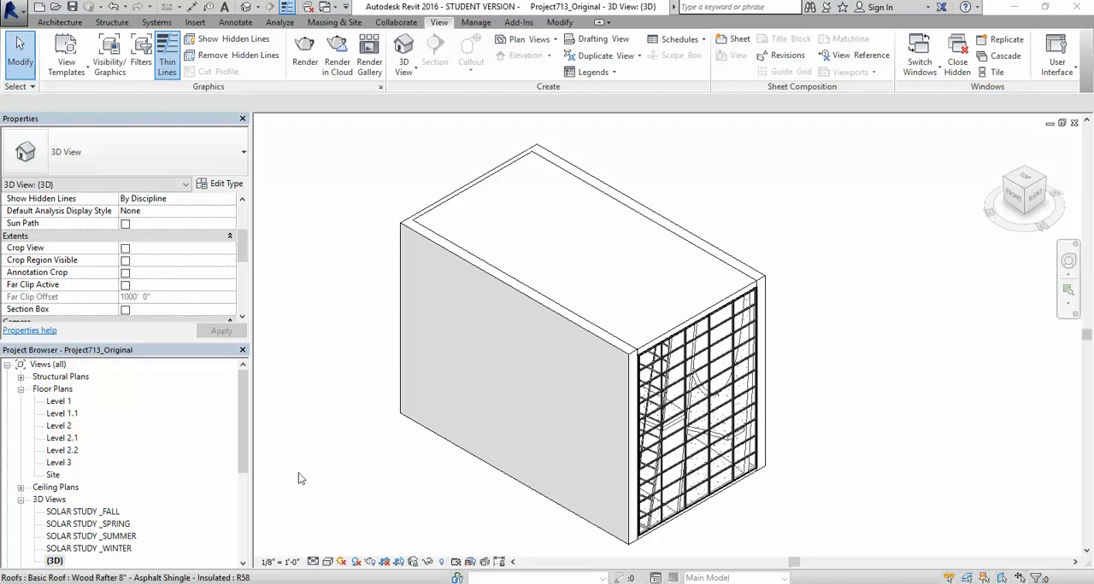
Step: Review the fall, spring, summer and winter solar study 3D views in turn
{"action": "left_click_drag", "start_coordinate": [242, 425], "coordinate": [240, 442]}
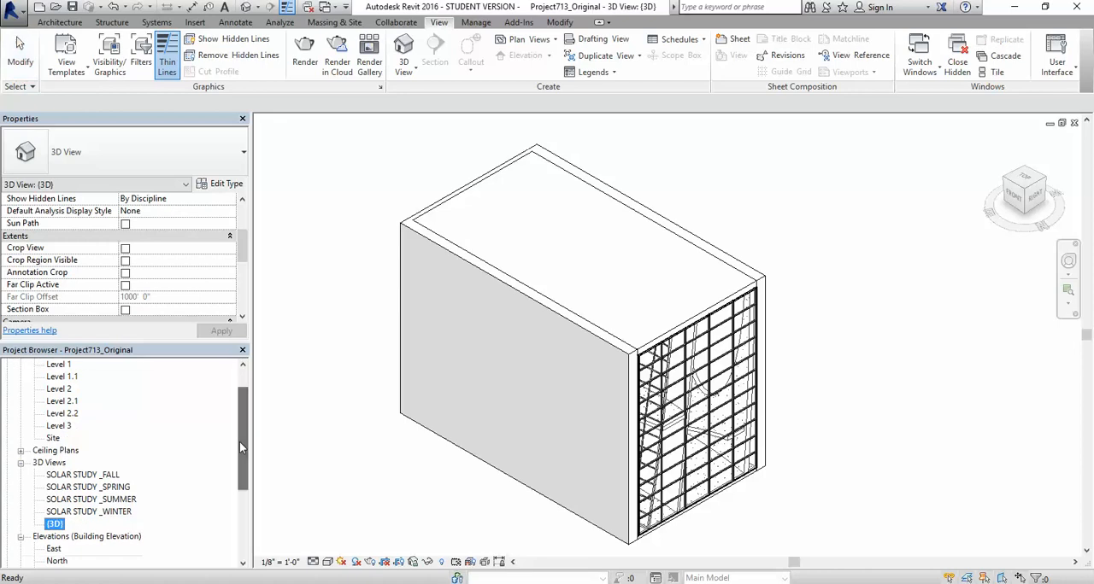
{"action": "double_click", "coordinate": [85, 476]}
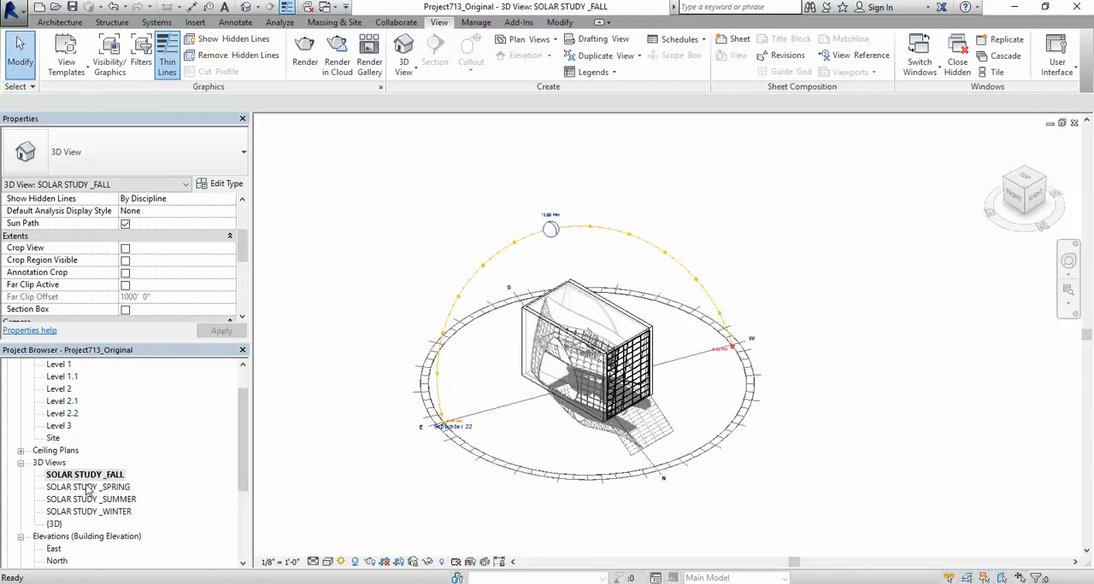
{"action": "double_click", "coordinate": [86, 488]}
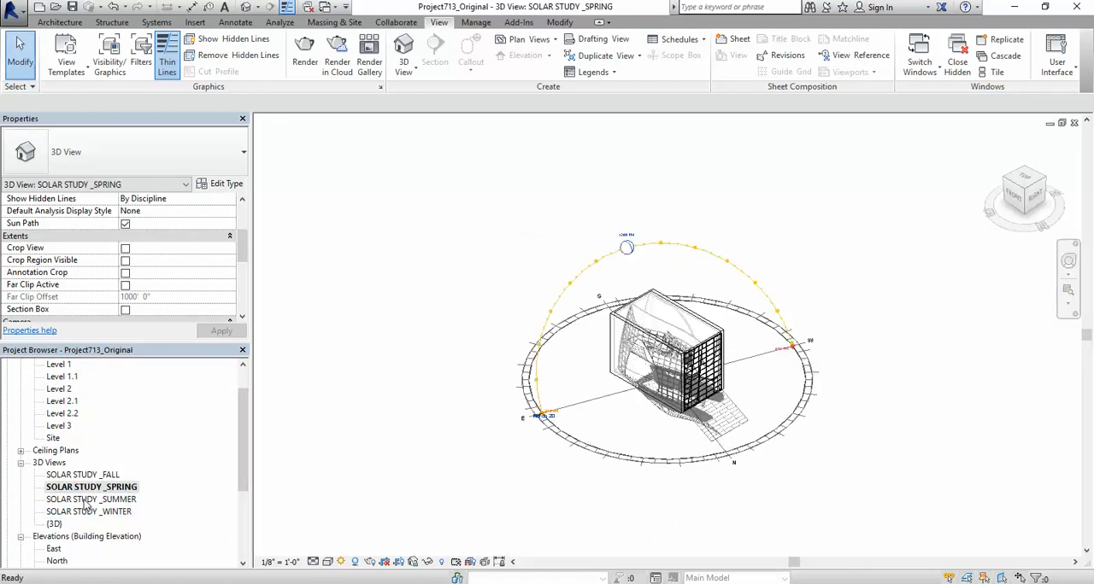
{"action": "double_click", "coordinate": [86, 501]}
{"action": "double_click", "coordinate": [82, 513]}
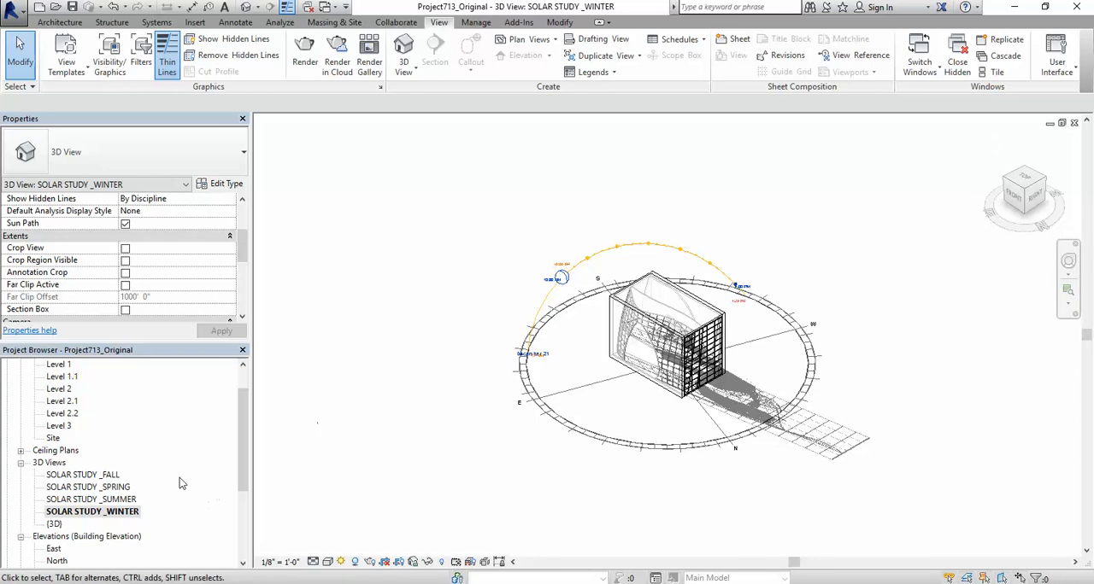
{"action": "left_click", "coordinate": [81, 475]}
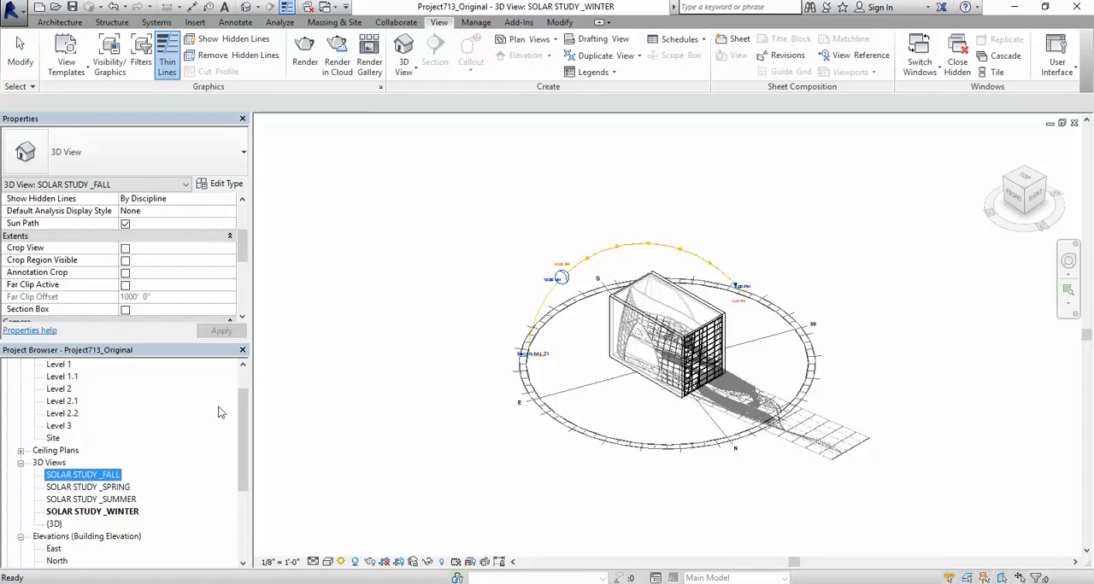
Step: Open the Level 1 floor plan and set its orientation to True North
{"action": "scroll", "coordinate": [96, 384], "scroll_direction": "up", "scroll_amount": 1}
{"action": "double_click", "coordinate": [61, 377]}
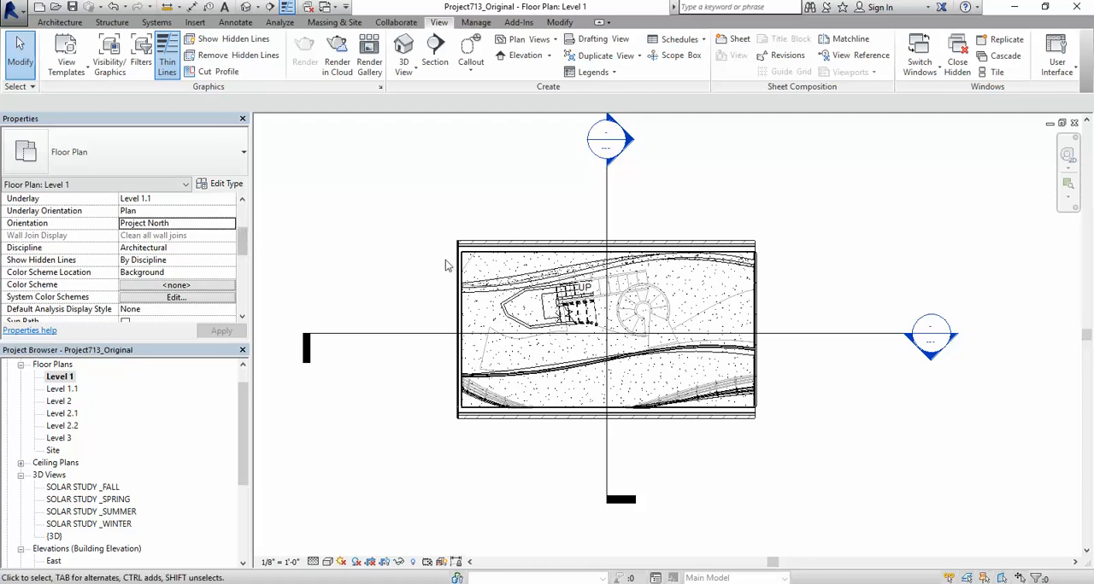
{"action": "left_click", "coordinate": [231, 224]}
{"action": "left_click", "coordinate": [148, 247]}
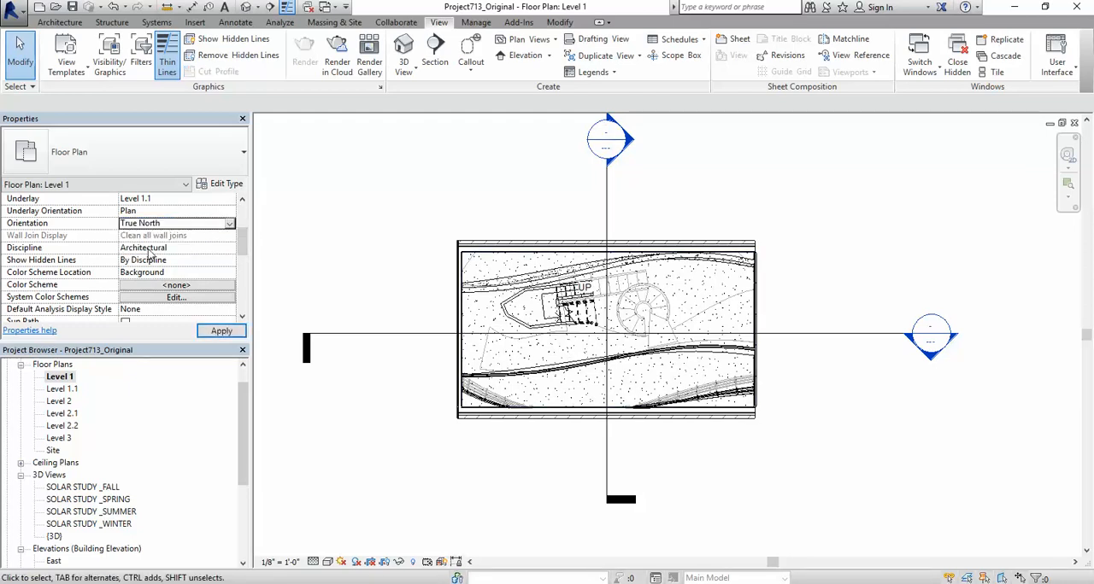
{"action": "left_click", "coordinate": [216, 332]}
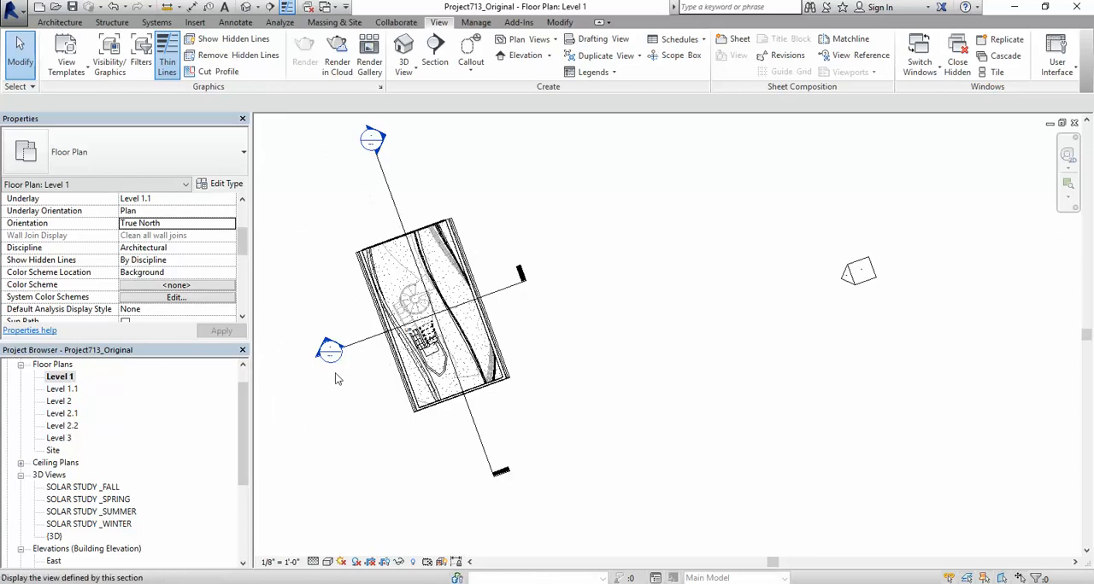
{"action": "scroll", "coordinate": [388, 214], "scroll_direction": "up", "scroll_amount": 5}
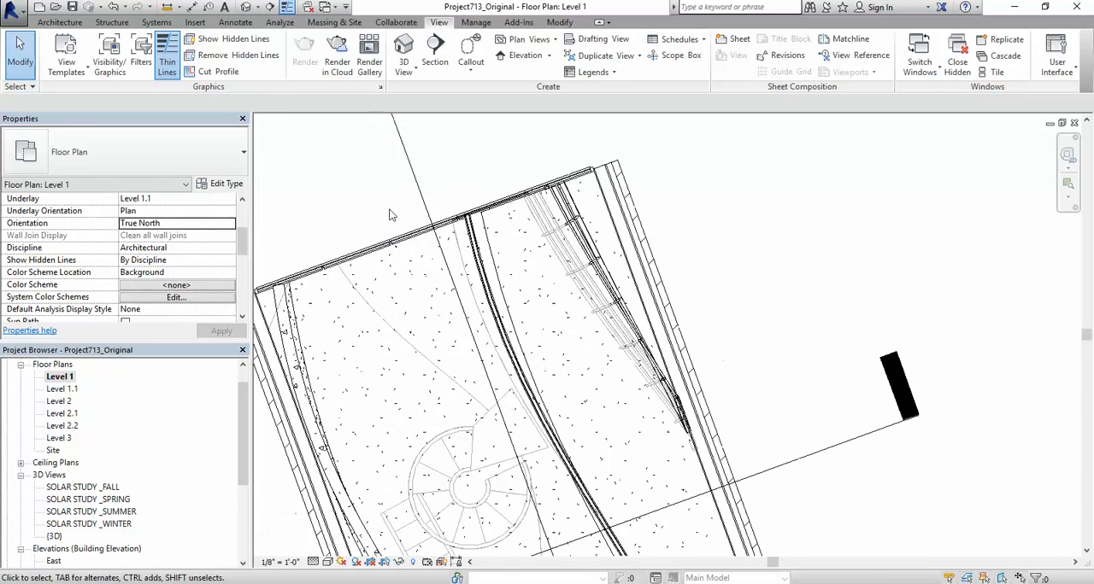
{"action": "scroll", "coordinate": [389, 214], "scroll_direction": "down", "scroll_amount": 5}
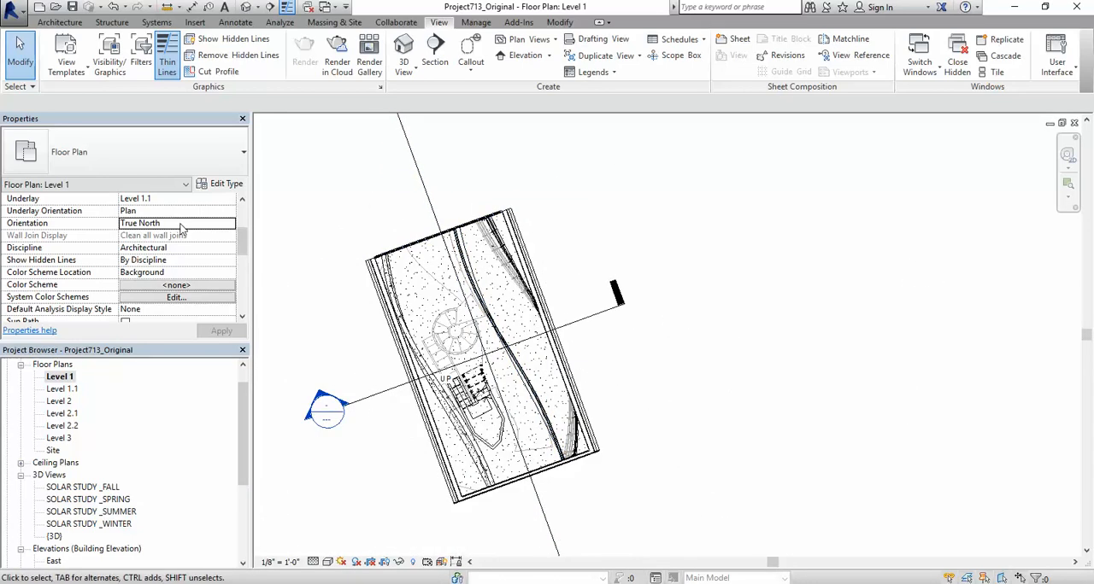
Step: Return the Level 1 floor plan's orientation to Project North
{"action": "left_click", "coordinate": [217, 223]}
{"action": "left_click", "coordinate": [229, 226]}
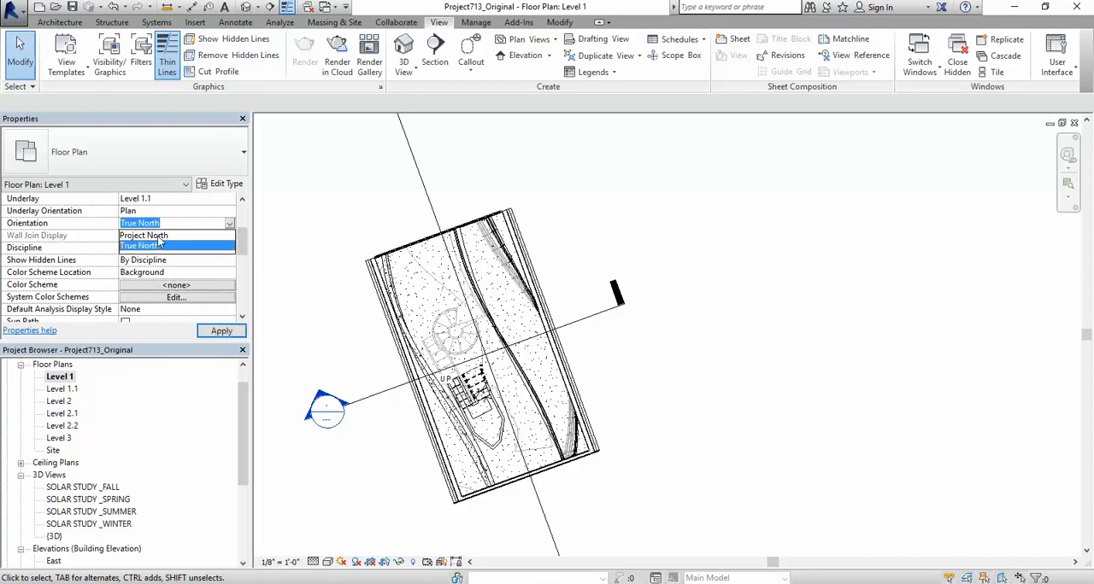
{"action": "left_click", "coordinate": [162, 239]}
{"action": "scroll", "coordinate": [373, 313], "scroll_direction": "down", "scroll_amount": 3}
{"action": "scroll", "coordinate": [747, 414], "scroll_direction": "up", "scroll_amount": 3}
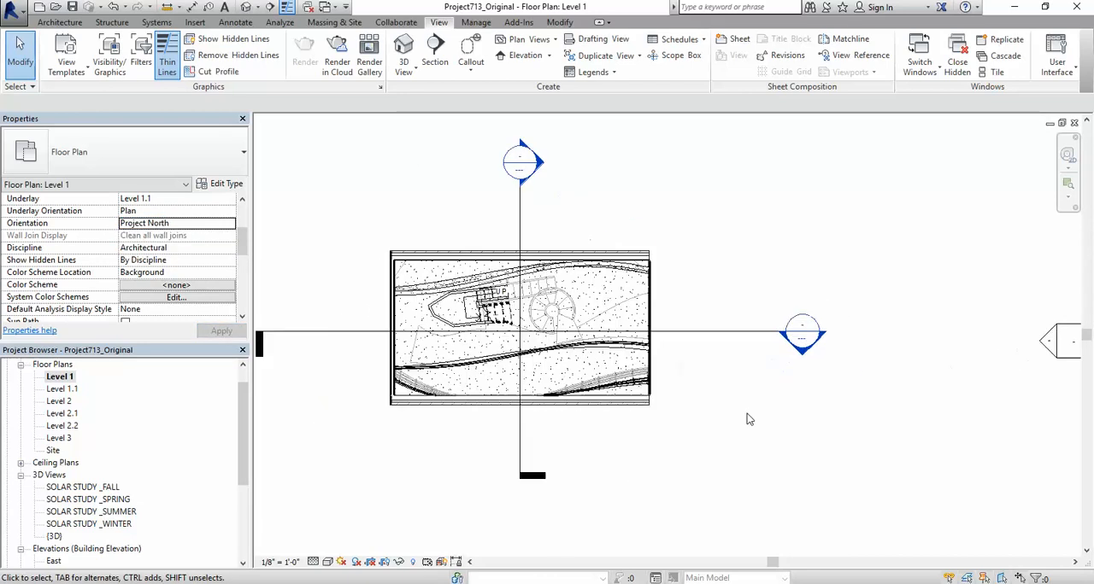
{"action": "scroll", "coordinate": [727, 413], "scroll_direction": "down", "scroll_amount": 1}
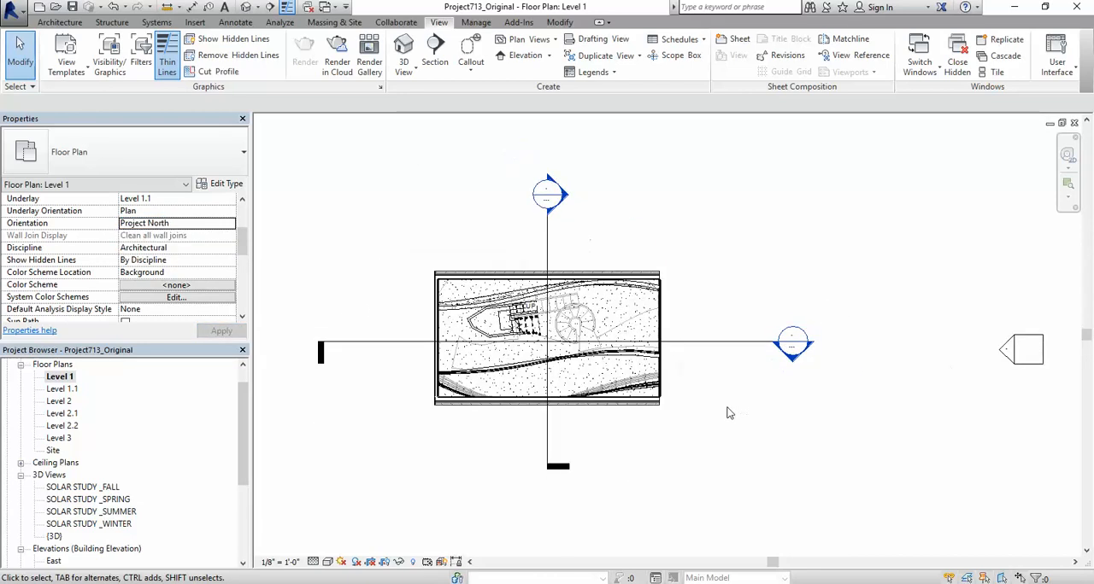
Step: Open the default {3D} view and duplicate it
{"action": "double_click", "coordinate": [53, 537]}
{"action": "scroll", "coordinate": [490, 312], "scroll_direction": "down", "scroll_amount": 1}
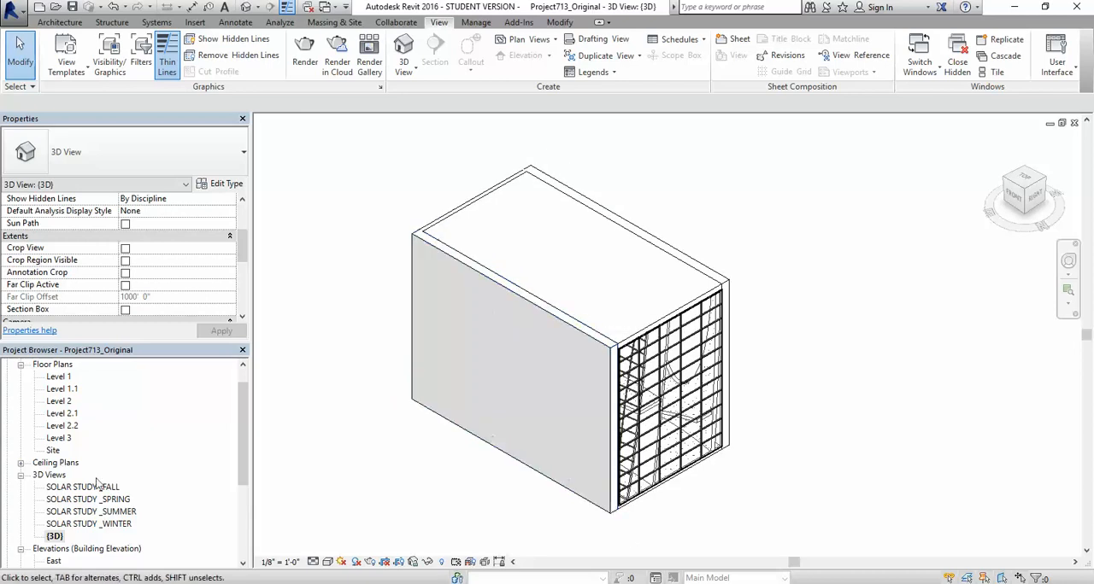
{"action": "right_click", "coordinate": [56, 536]}
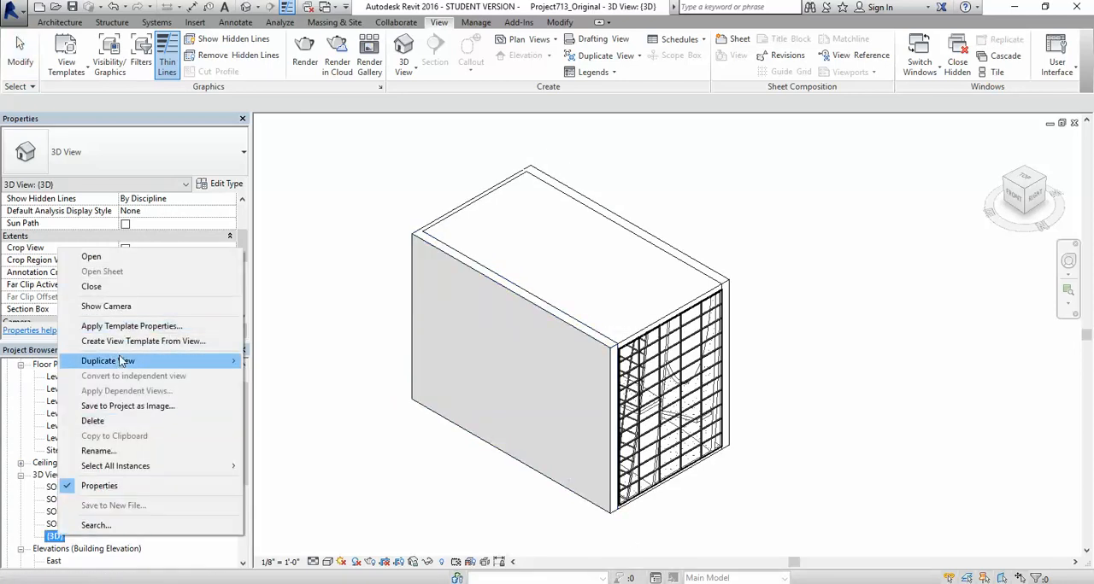
{"action": "mouse_move", "coordinate": [238, 362]}
{"action": "left_click", "coordinate": [281, 361]}
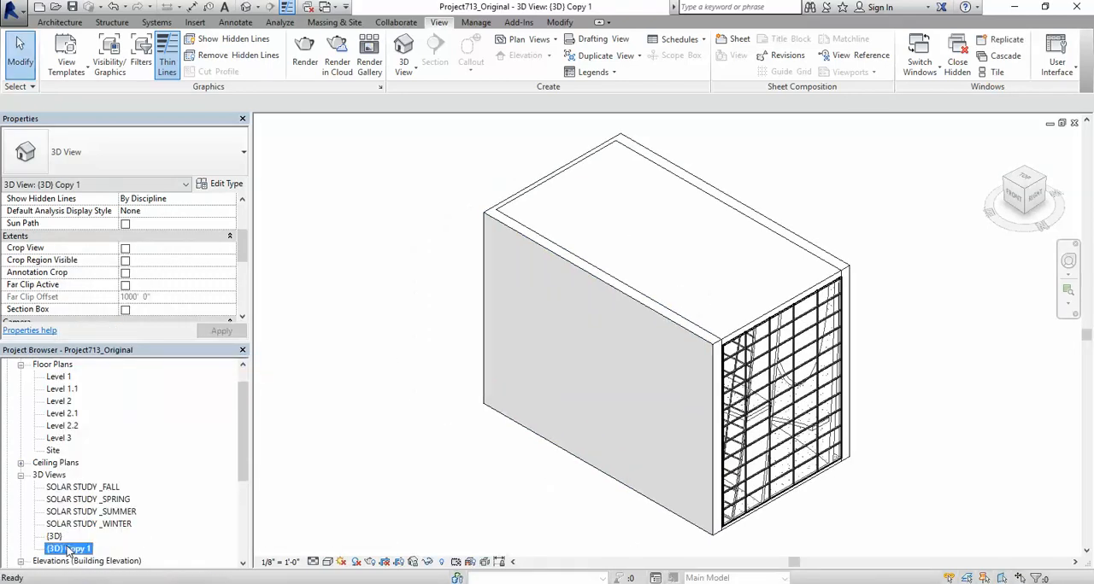
Step: Rename the duplicated 3D view as EXPLODED ANALYSIS
{"action": "right_click", "coordinate": [70, 549]}
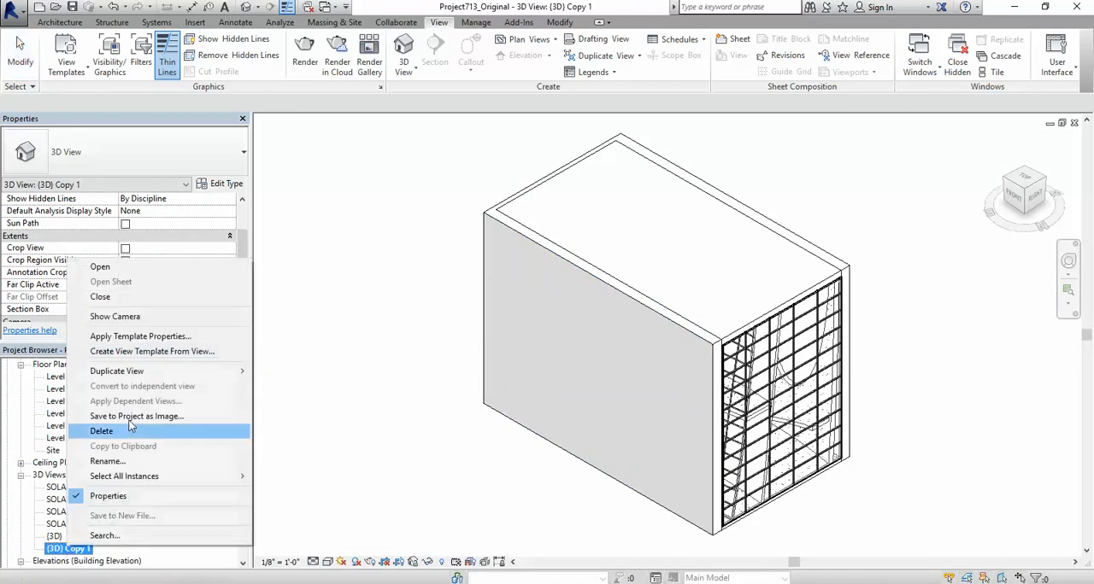
{"action": "left_click", "coordinate": [106, 462]}
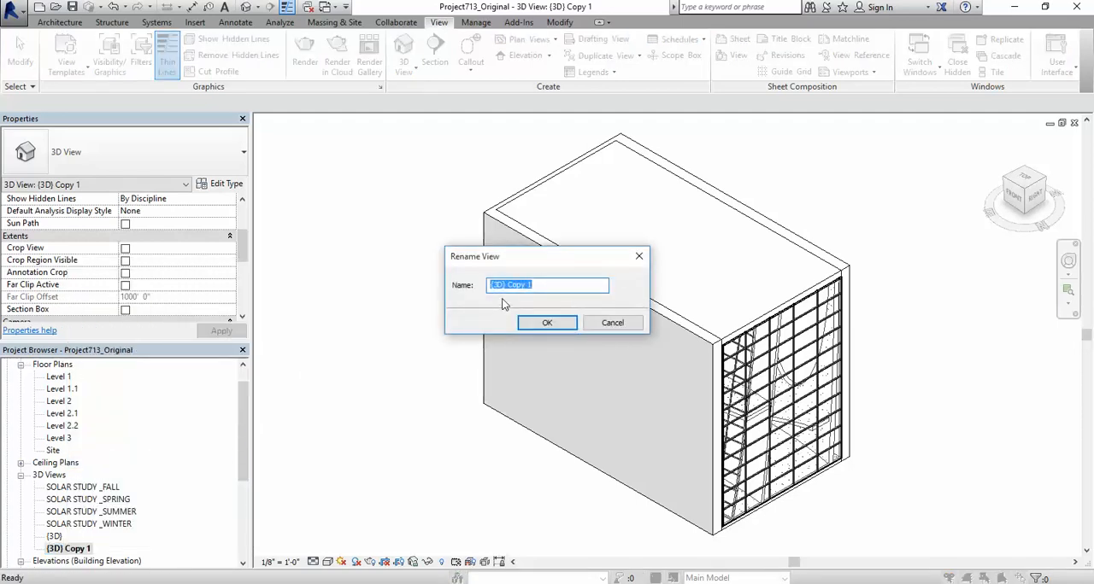
{"action": "type", "text": "EXPLODED ANALYSIS"}
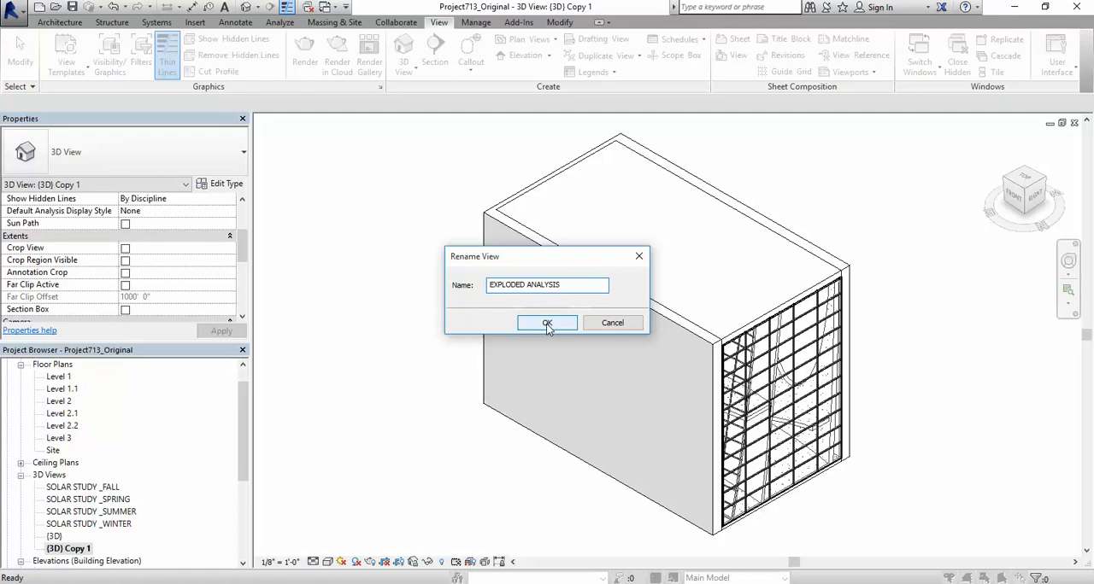
{"action": "left_click", "coordinate": [547, 324]}
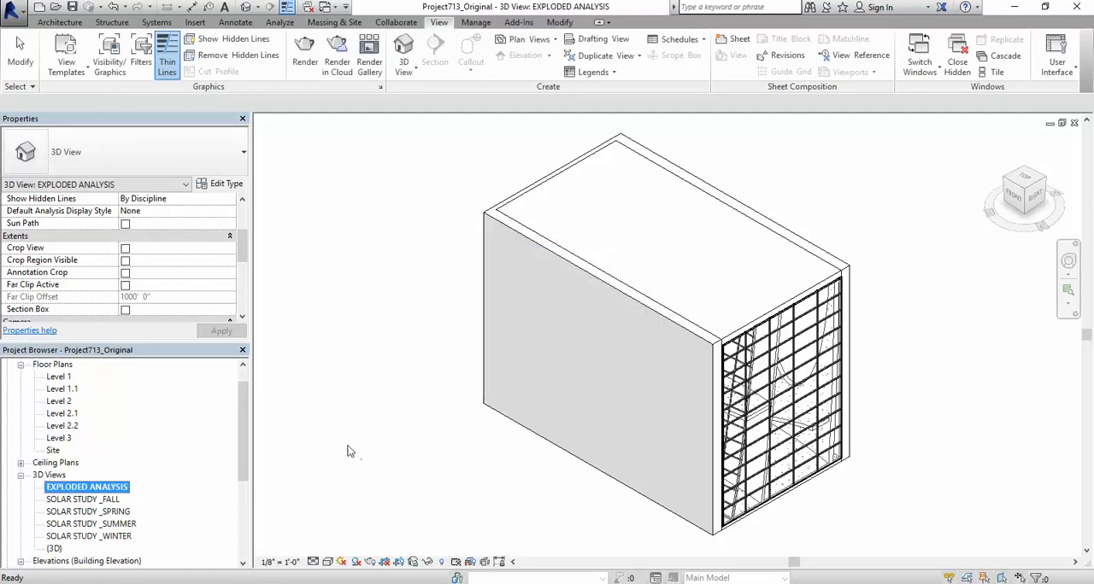
Step: Select the whole building in the exploded analysis view and filter the selection to Walls only
{"action": "scroll", "coordinate": [348, 451], "scroll_direction": "down", "scroll_amount": 1}
{"action": "scroll", "coordinate": [349, 451], "scroll_direction": "down", "scroll_amount": 1}
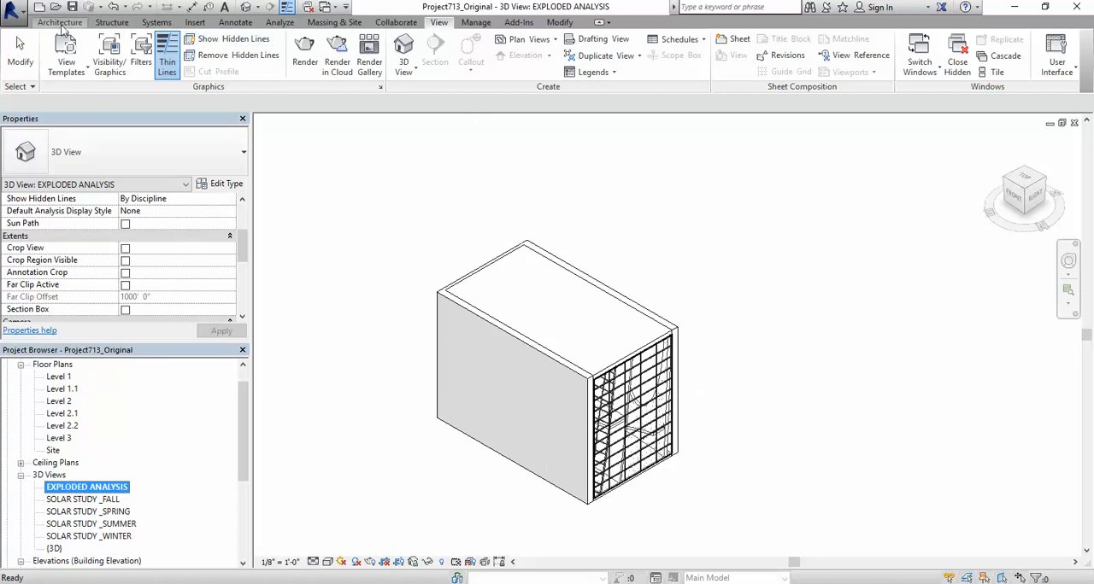
{"action": "scroll", "coordinate": [385, 237], "scroll_direction": "down", "scroll_amount": 1}
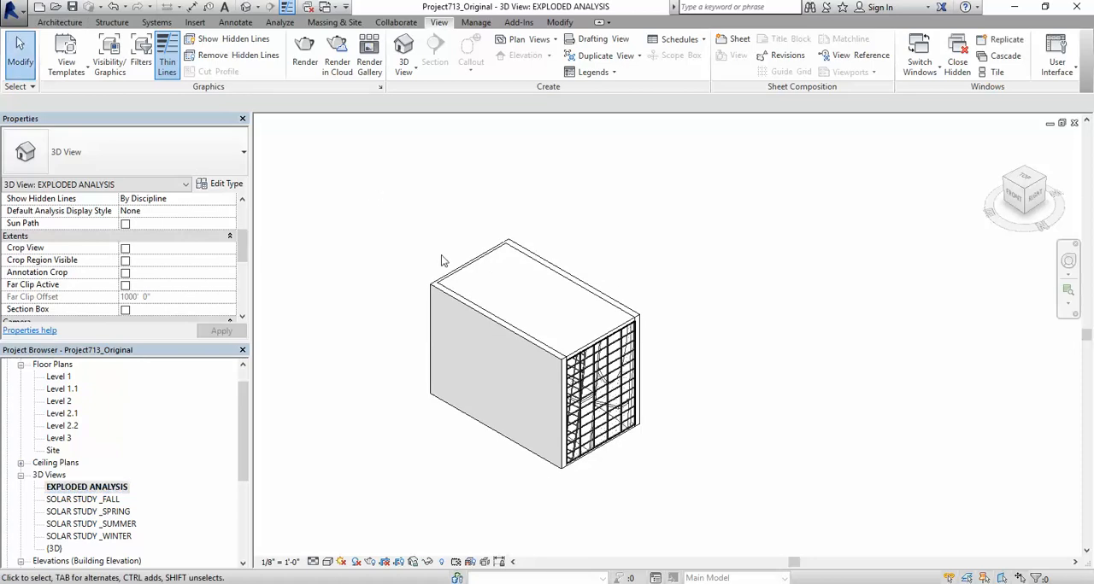
{"action": "left_click_drag", "start_coordinate": [361, 170], "coordinate": [723, 494]}
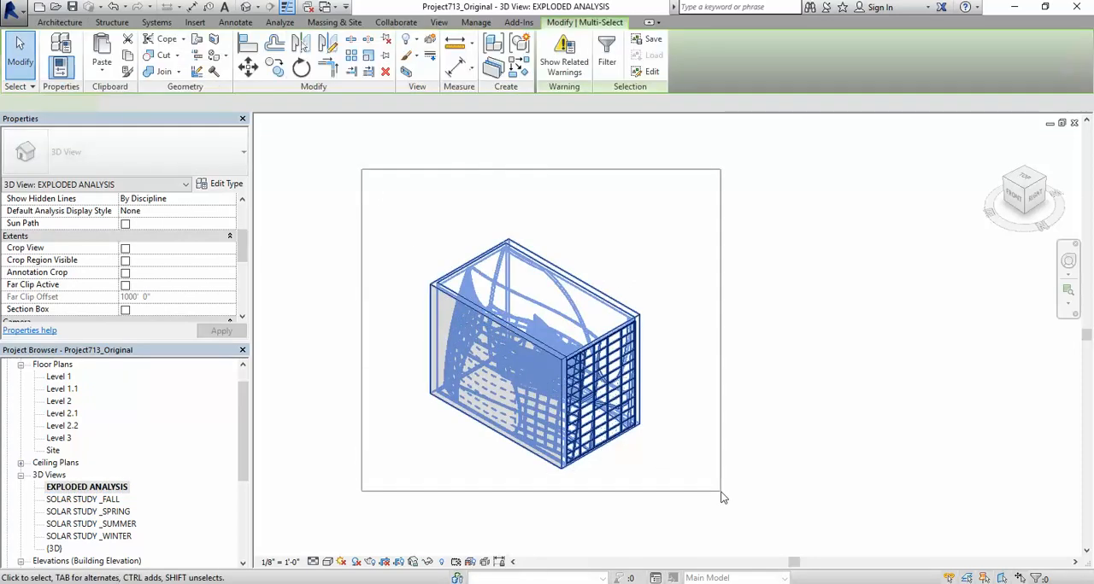
{"action": "left_click", "coordinate": [604, 51]}
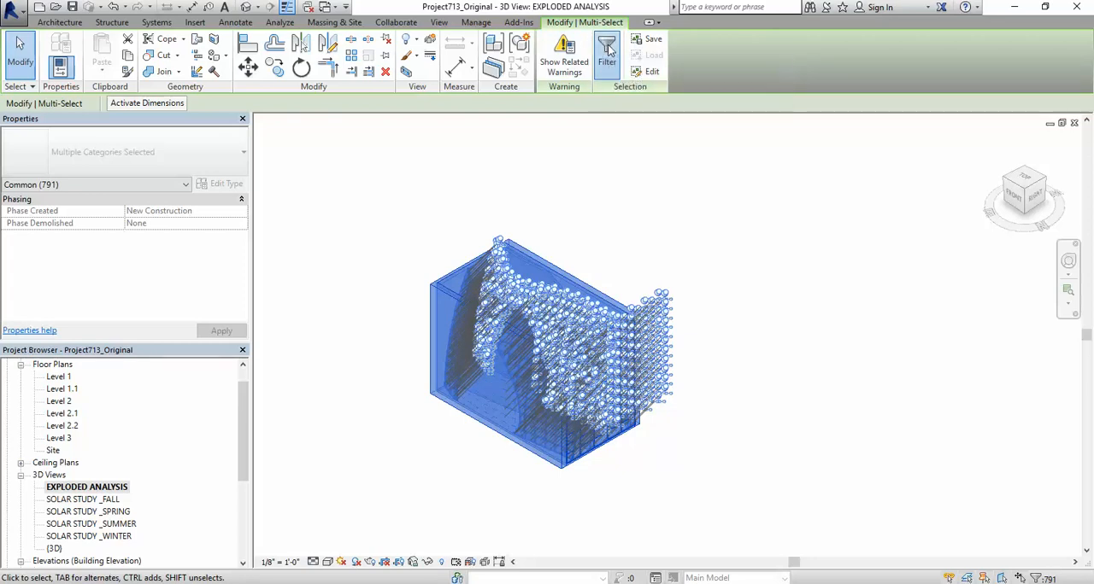
{"action": "left_click_drag", "start_coordinate": [298, 149], "coordinate": [855, 145]}
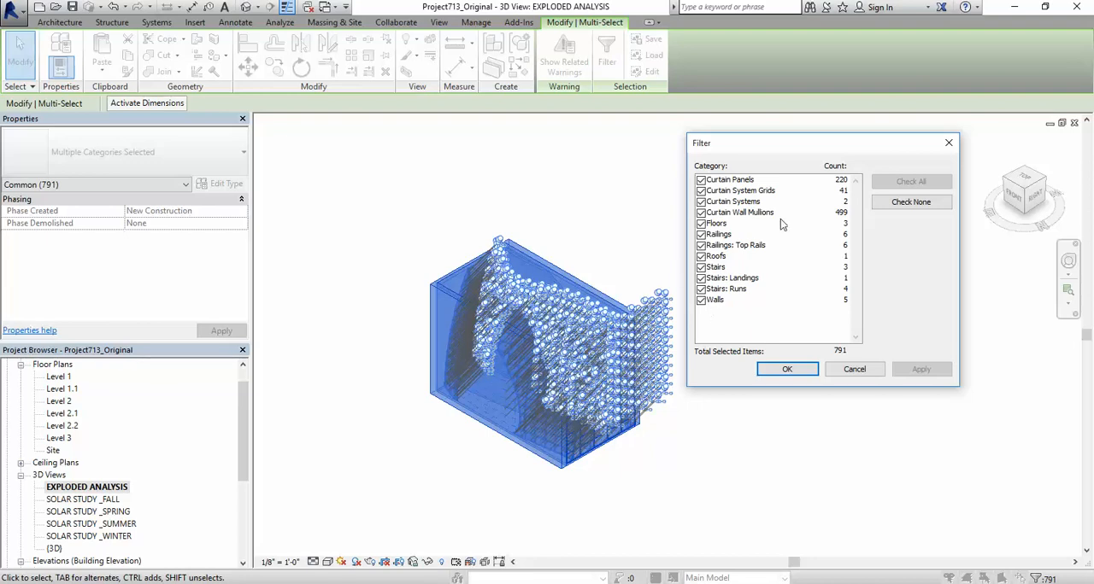
{"action": "left_click", "coordinate": [910, 203]}
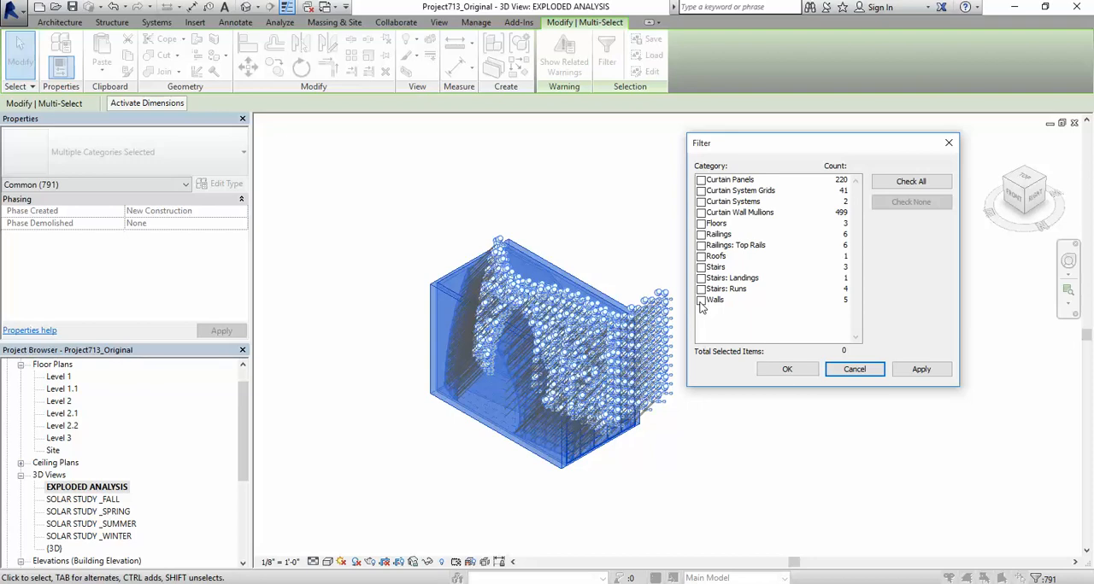
{"action": "left_click", "coordinate": [701, 301]}
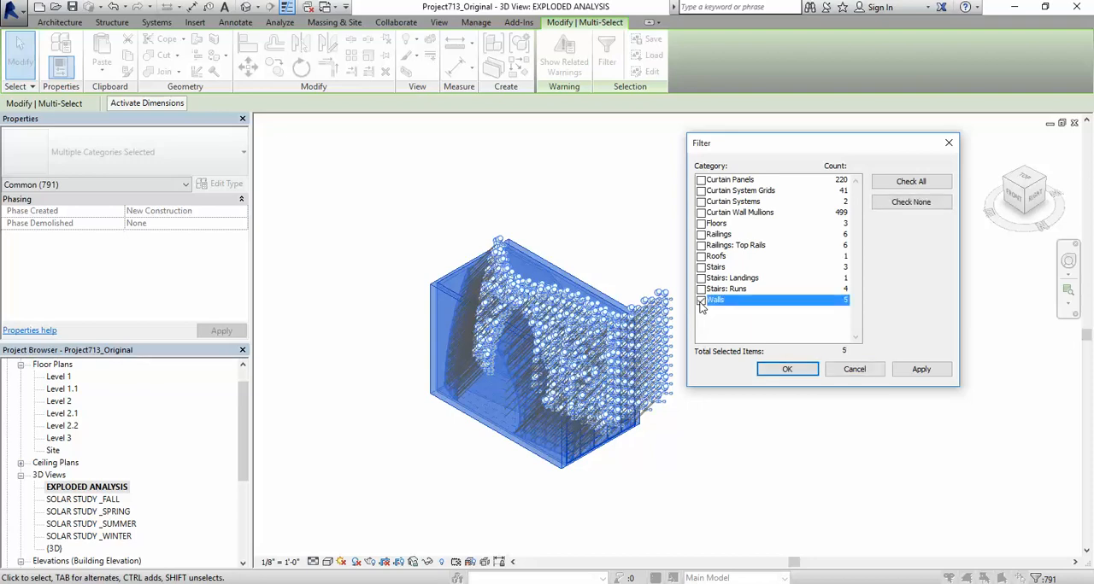
{"action": "left_click", "coordinate": [787, 371]}
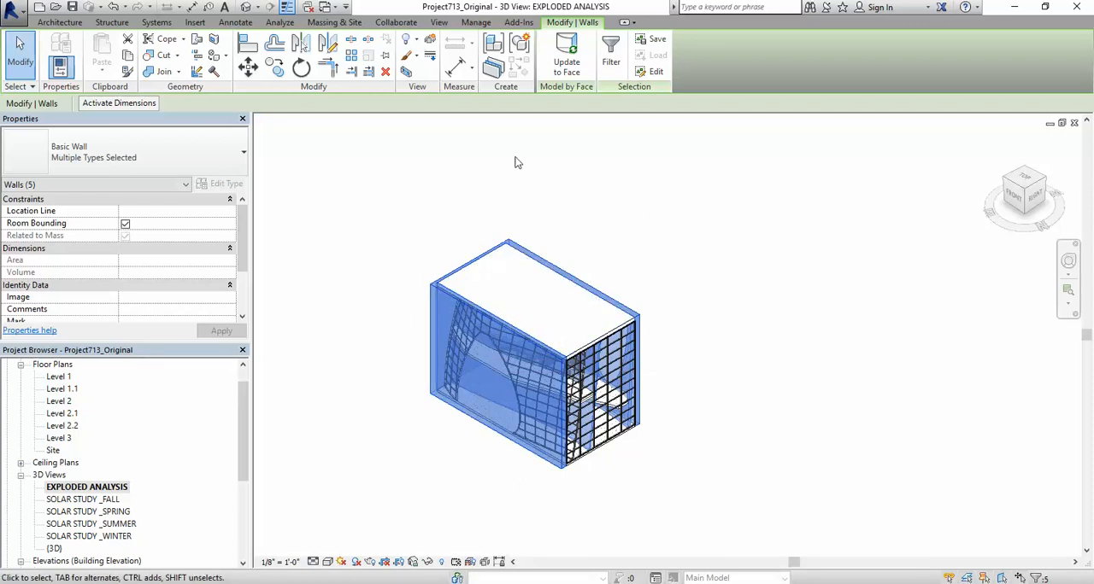
Step: Displace the selected walls about -63' 2" along X and about 31' 9" along Z as a displacement set
{"action": "left_click", "coordinate": [430, 44]}
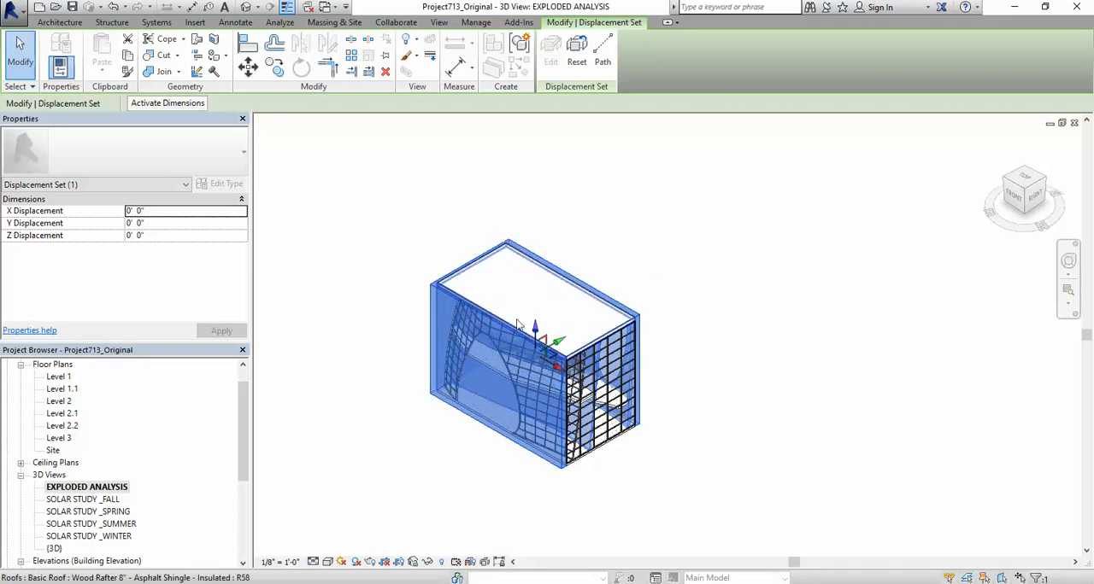
{"action": "scroll", "coordinate": [588, 349], "scroll_direction": "up", "scroll_amount": 5}
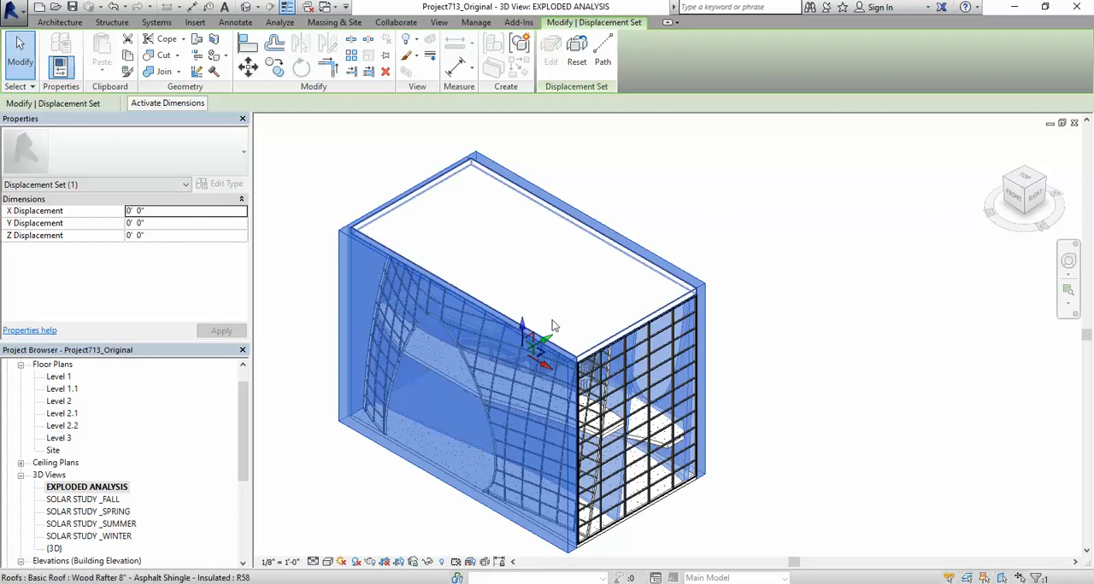
{"action": "scroll", "coordinate": [621, 325], "scroll_direction": "down", "scroll_amount": 5}
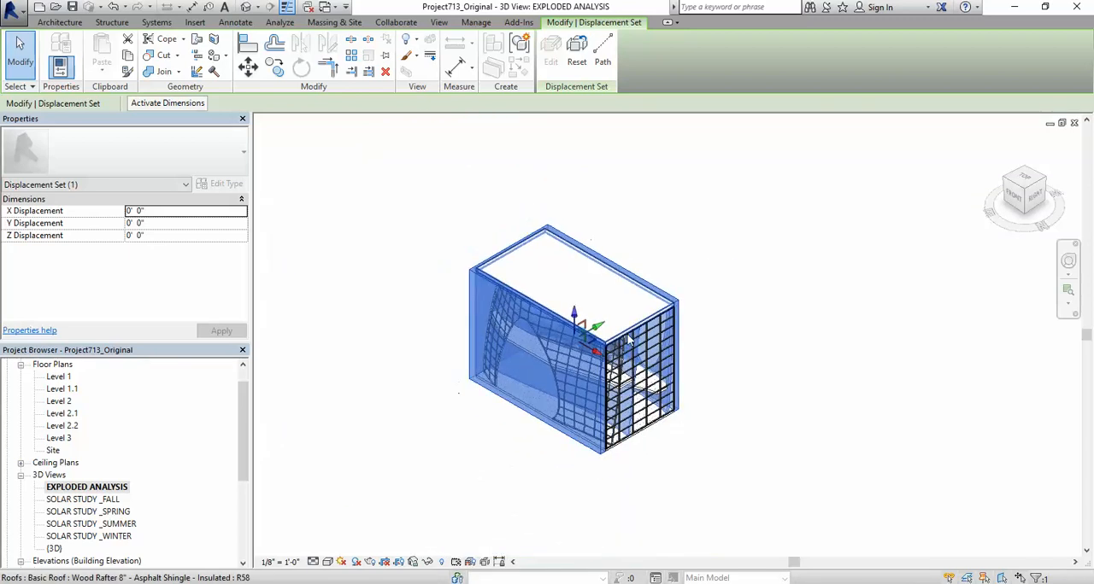
{"action": "left_click_drag", "start_coordinate": [601, 353], "coordinate": [381, 239]}
{"action": "scroll", "coordinate": [572, 461], "scroll_direction": "down", "scroll_amount": 3}
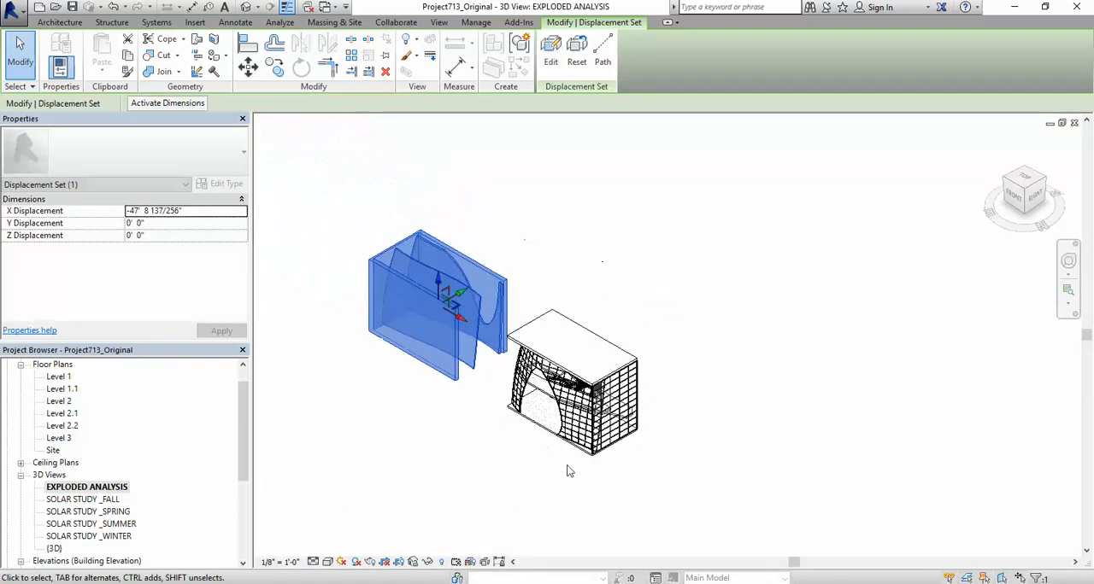
{"action": "left_click_drag", "start_coordinate": [437, 277], "coordinate": [416, 176]}
{"action": "scroll", "coordinate": [456, 357], "scroll_direction": "down", "scroll_amount": 2}
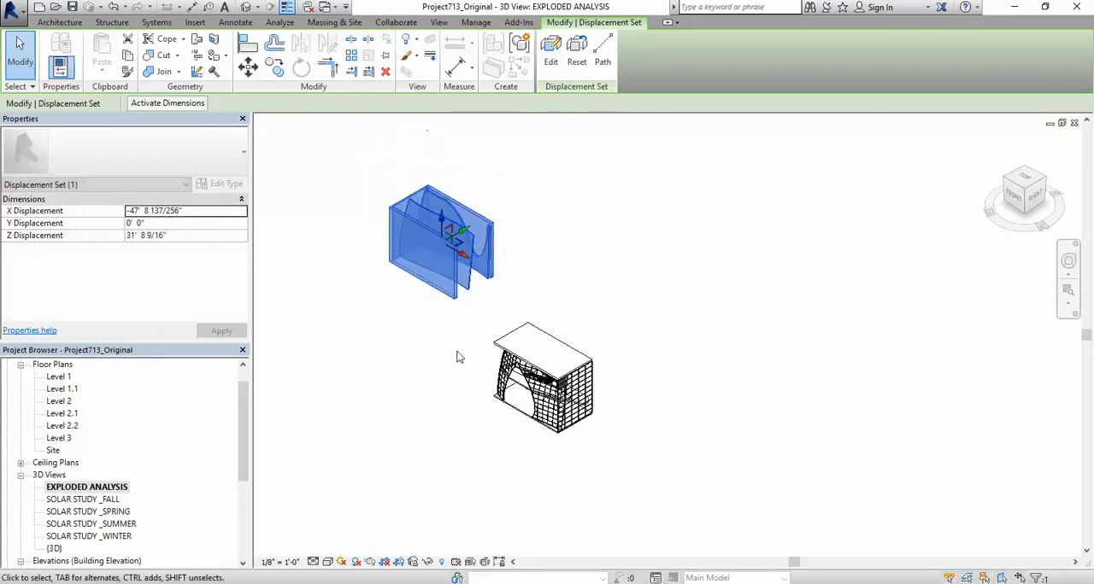
{"action": "left_click_drag", "start_coordinate": [491, 267], "coordinate": [435, 240]}
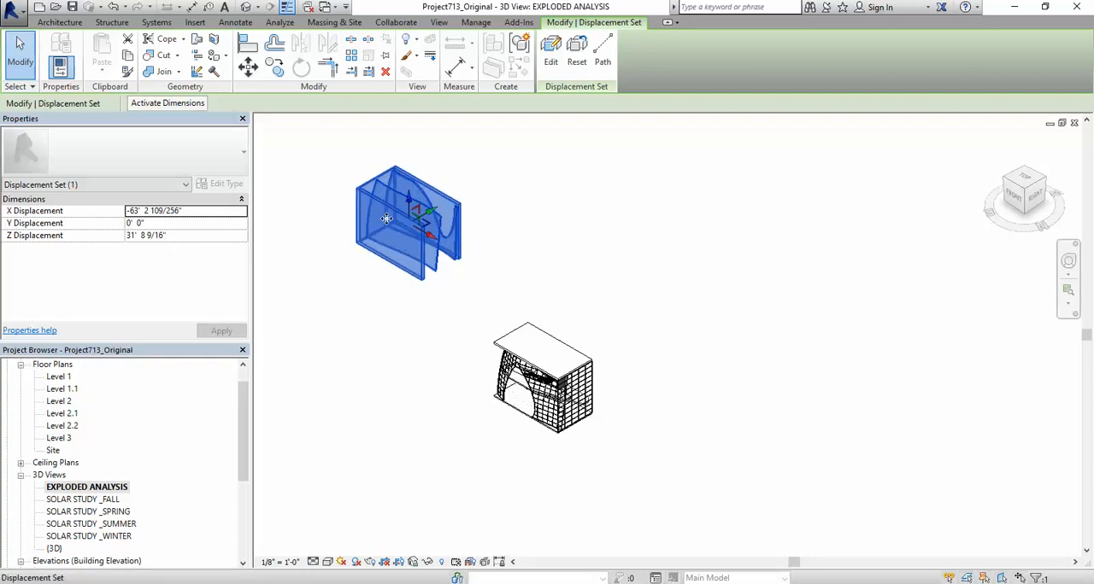
Step: Reset the walls' displacement set to its original model location
{"action": "left_click", "coordinate": [578, 51]}
{"action": "scroll", "coordinate": [598, 368], "scroll_direction": "up", "scroll_amount": 4}
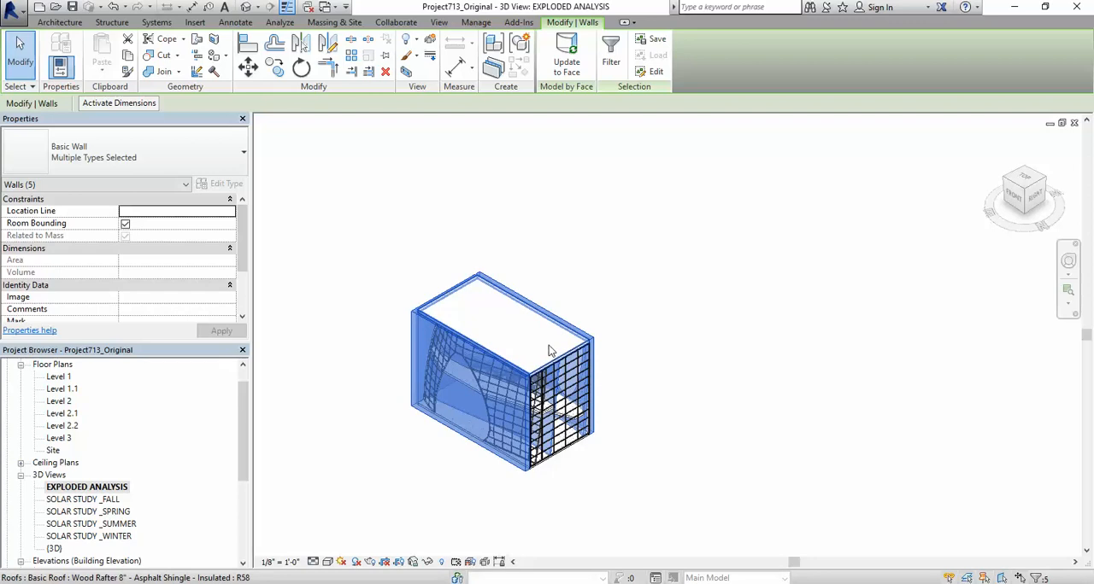
Step: Displace the selected walls along the negative X axis, away from the rest of the building, as a displacement set
{"action": "left_click", "coordinate": [430, 43]}
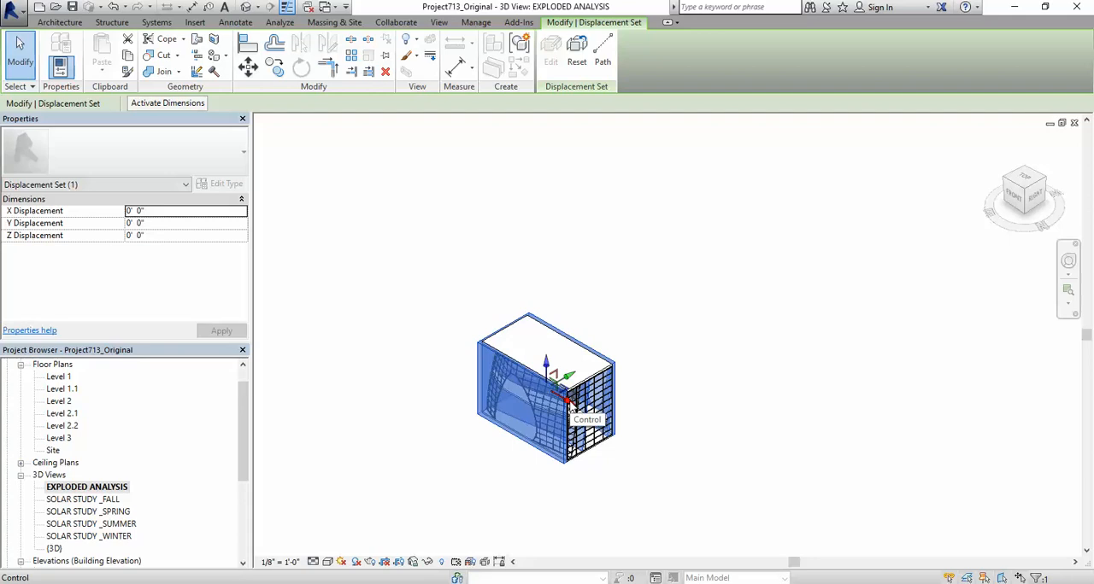
{"action": "left_click_drag", "start_coordinate": [569, 409], "coordinate": [414, 314]}
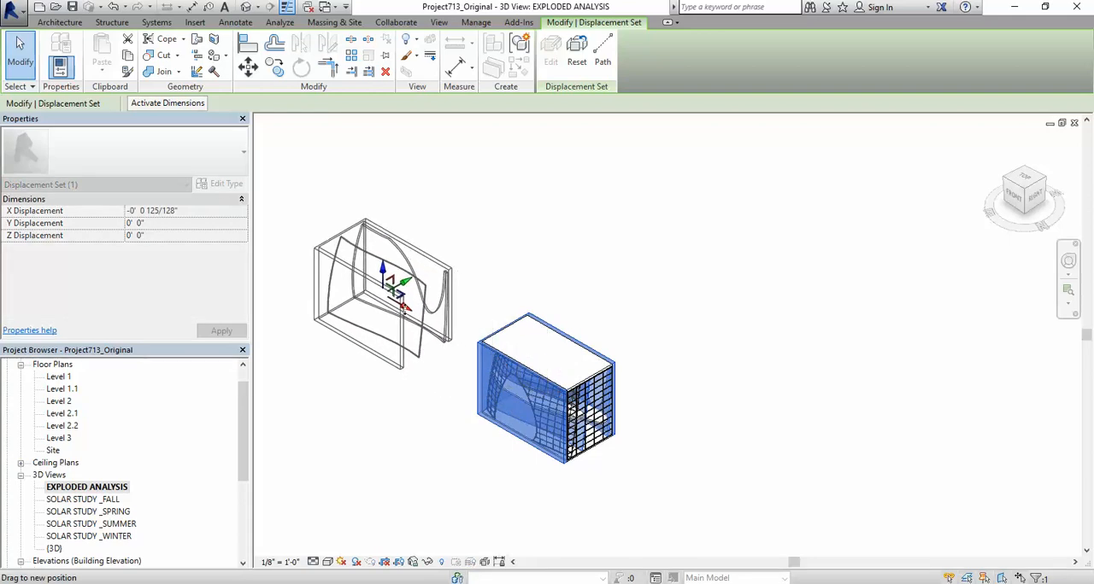
{"action": "left_click", "coordinate": [524, 296]}
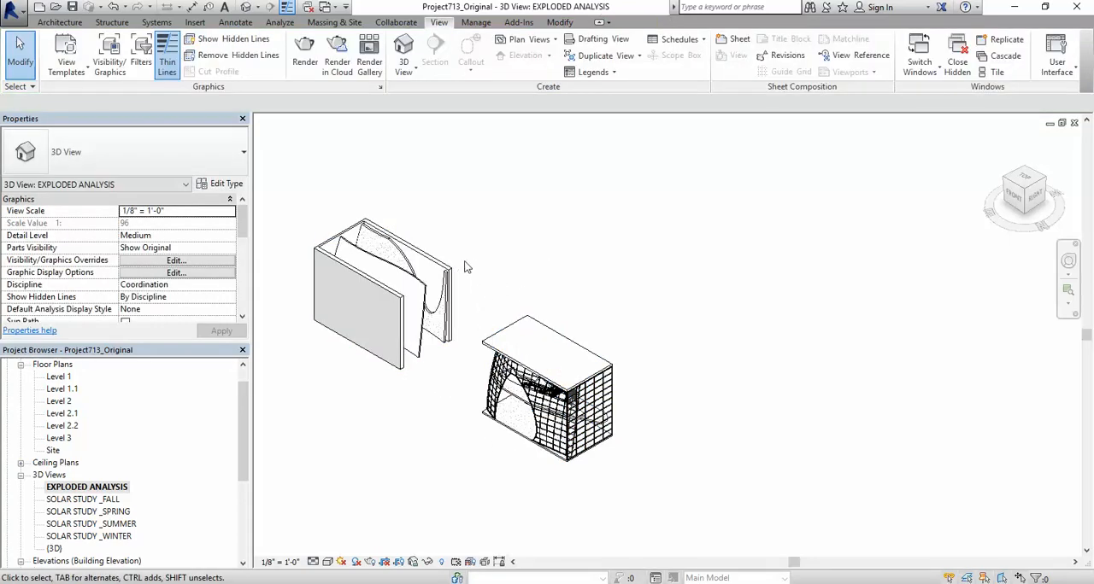
Step: Select the rest of the building and filter the selection to Railings, Top Rails, Stairs, Landings and Runs
{"action": "left_click_drag", "start_coordinate": [464, 260], "coordinate": [658, 497]}
{"action": "left_click", "coordinate": [609, 53]}
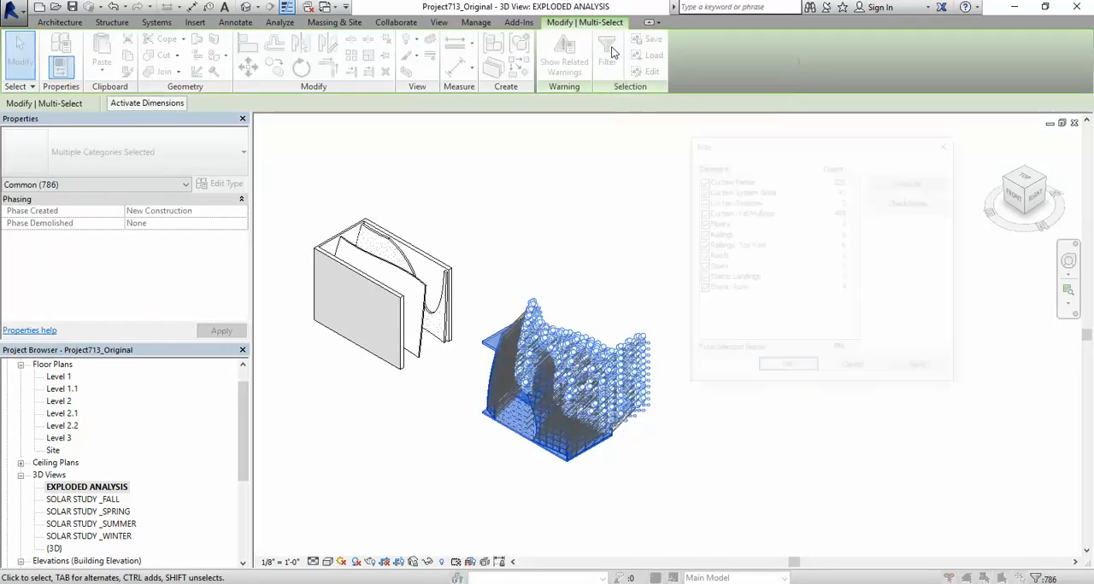
{"action": "left_click", "coordinate": [911, 205]}
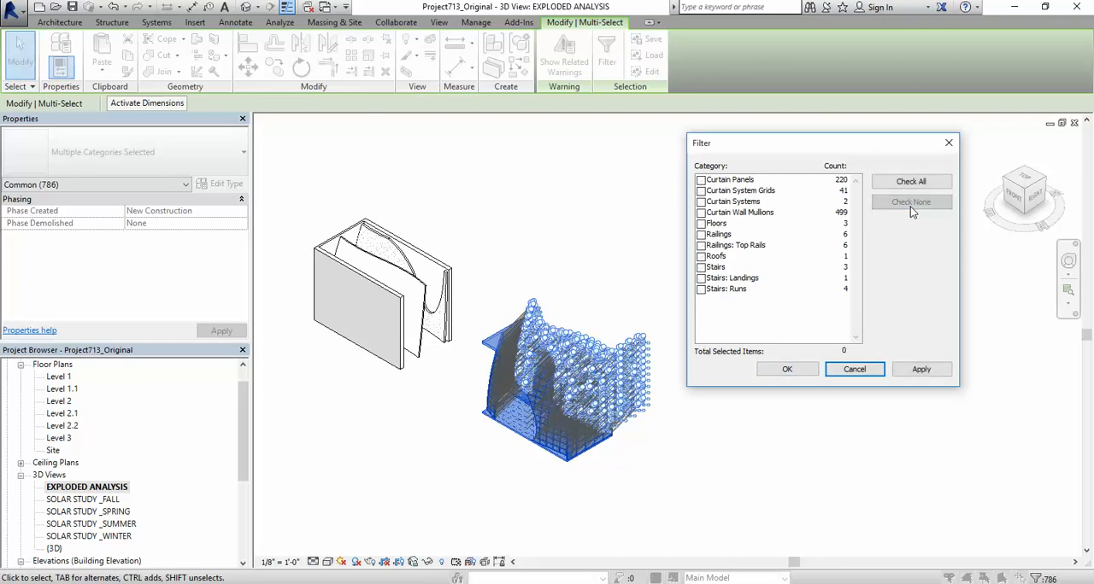
{"action": "left_click", "coordinate": [701, 278]}
{"action": "left_click", "coordinate": [700, 267]}
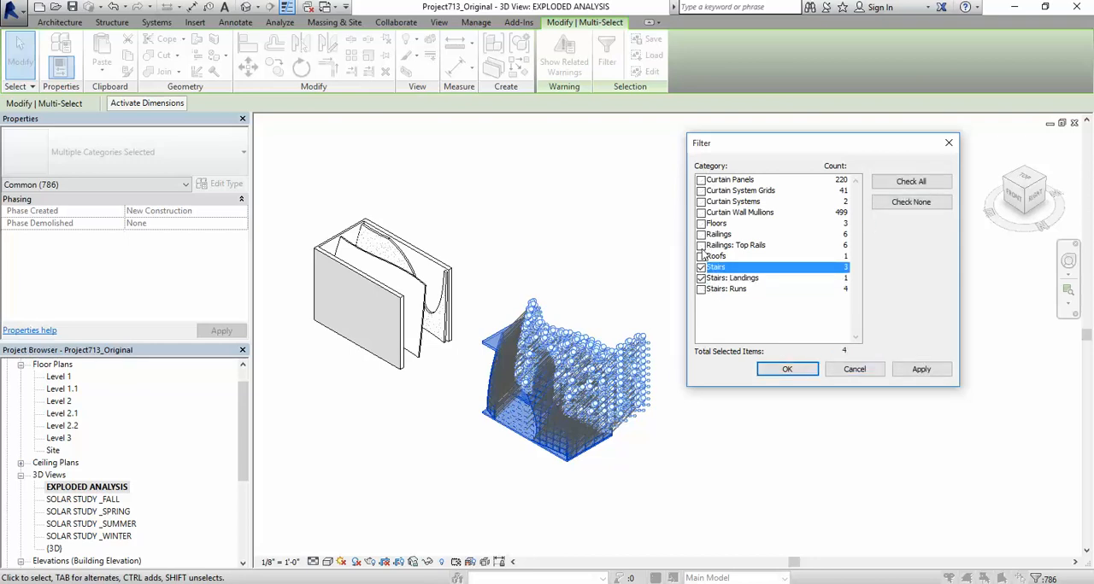
{"action": "left_click", "coordinate": [701, 245]}
{"action": "left_click", "coordinate": [701, 234]}
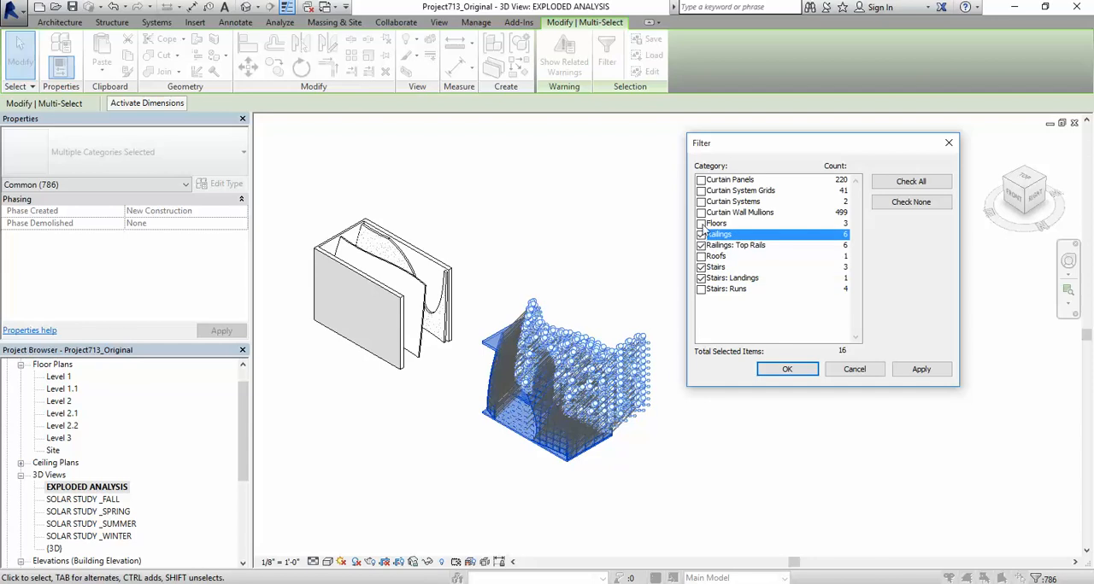
{"action": "left_click", "coordinate": [701, 290]}
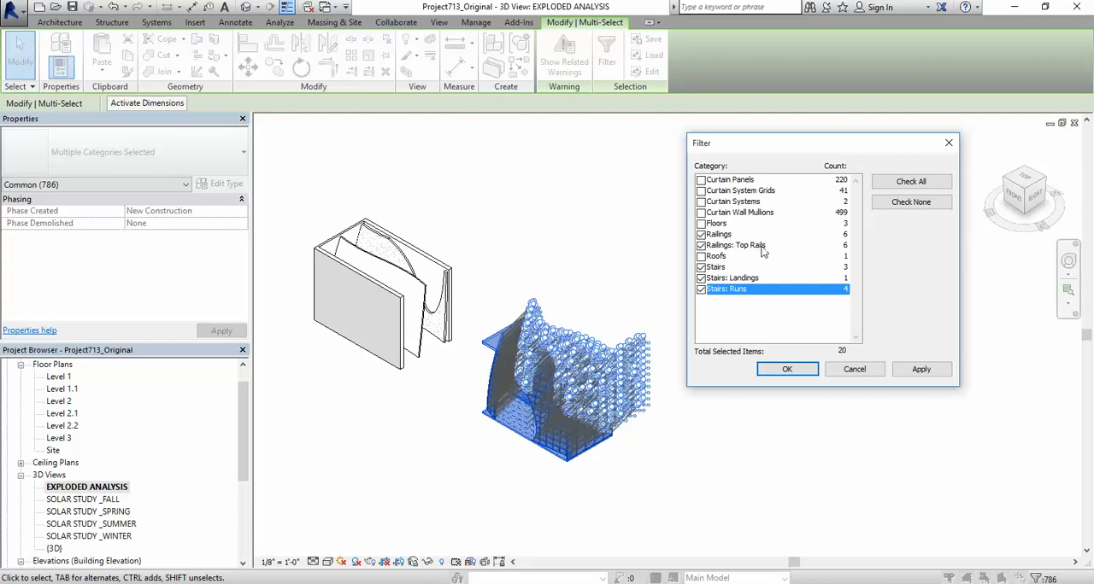
{"action": "left_click", "coordinate": [787, 370]}
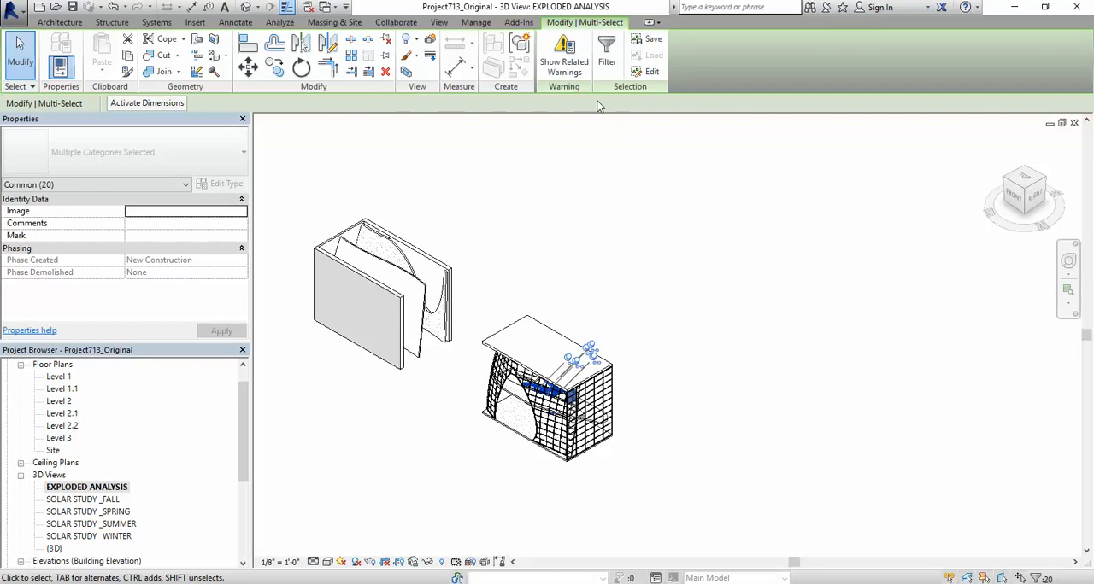
Step: Displace the selected stairs and railings about 41' 7" upward along Z as a displacement set
{"action": "left_click", "coordinate": [430, 43]}
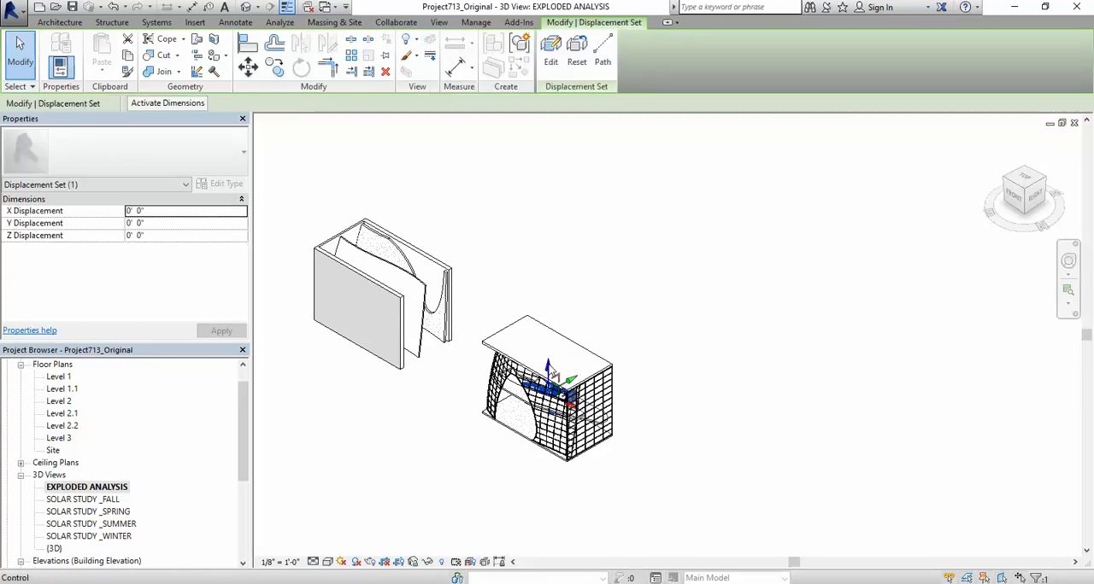
{"action": "left_click_drag", "start_coordinate": [552, 369], "coordinate": [563, 224]}
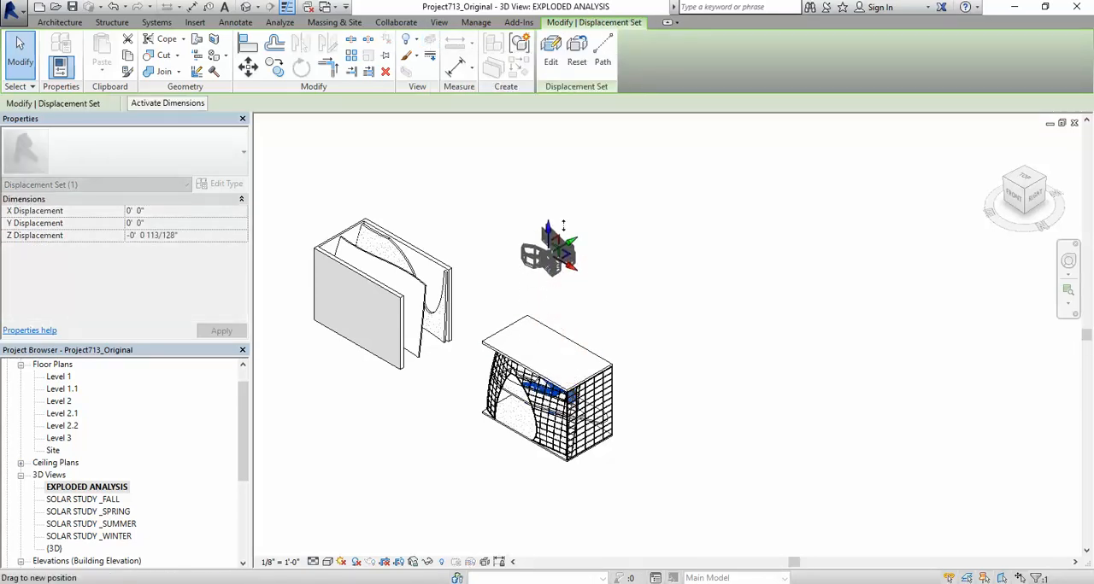
{"action": "left_click", "coordinate": [633, 223]}
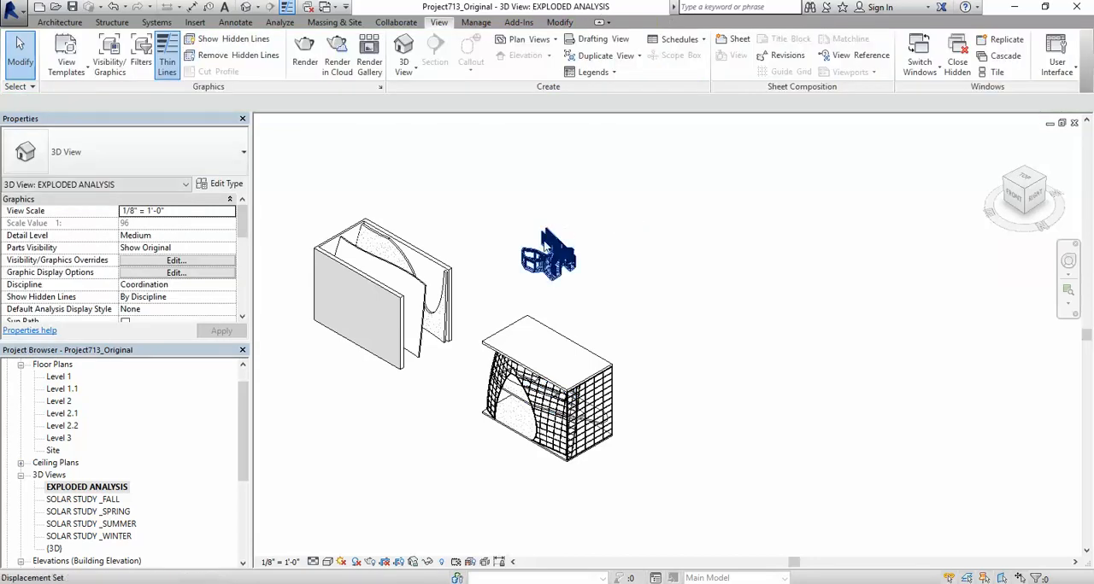
Step: Examine the displaced stairs and railings up close and in relation to the whole exploded building
{"action": "scroll", "coordinate": [557, 253], "scroll_direction": "up", "scroll_amount": 10}
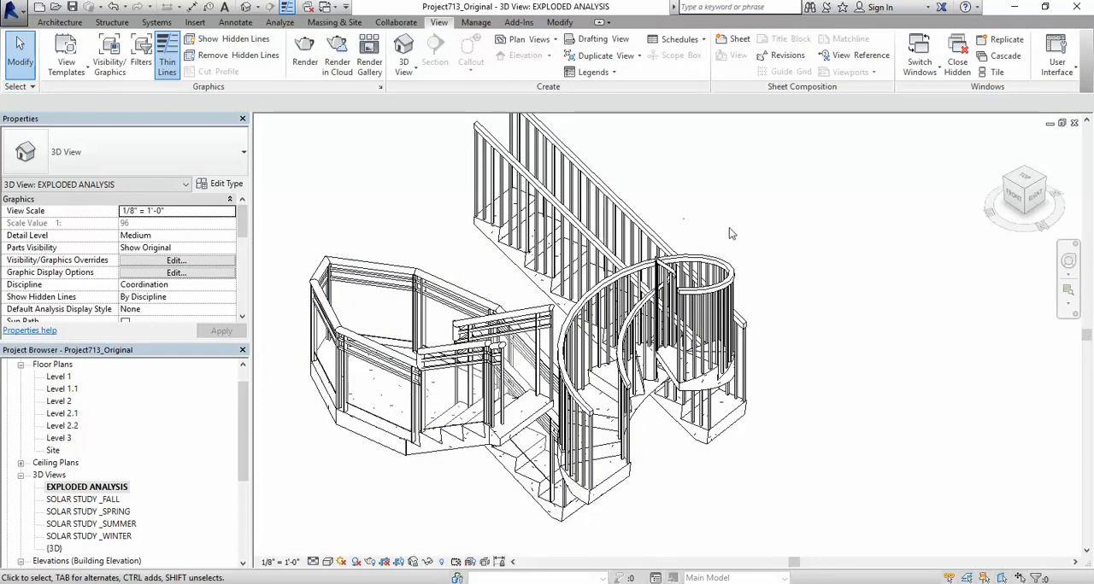
{"action": "scroll", "coordinate": [724, 236], "scroll_direction": "down", "scroll_amount": 2}
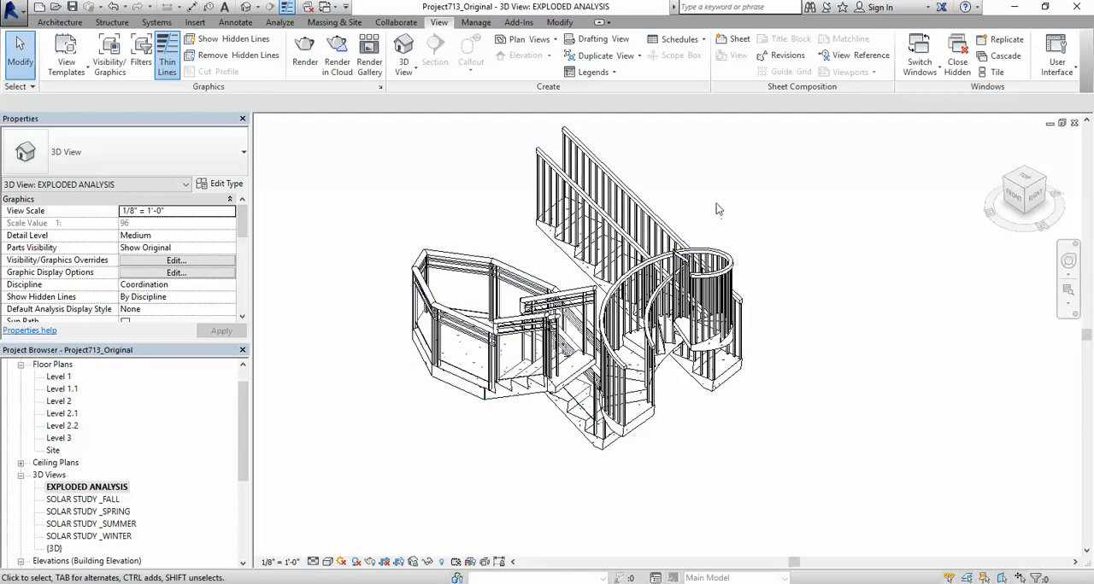
{"action": "scroll", "coordinate": [565, 186], "scroll_direction": "up", "scroll_amount": 5}
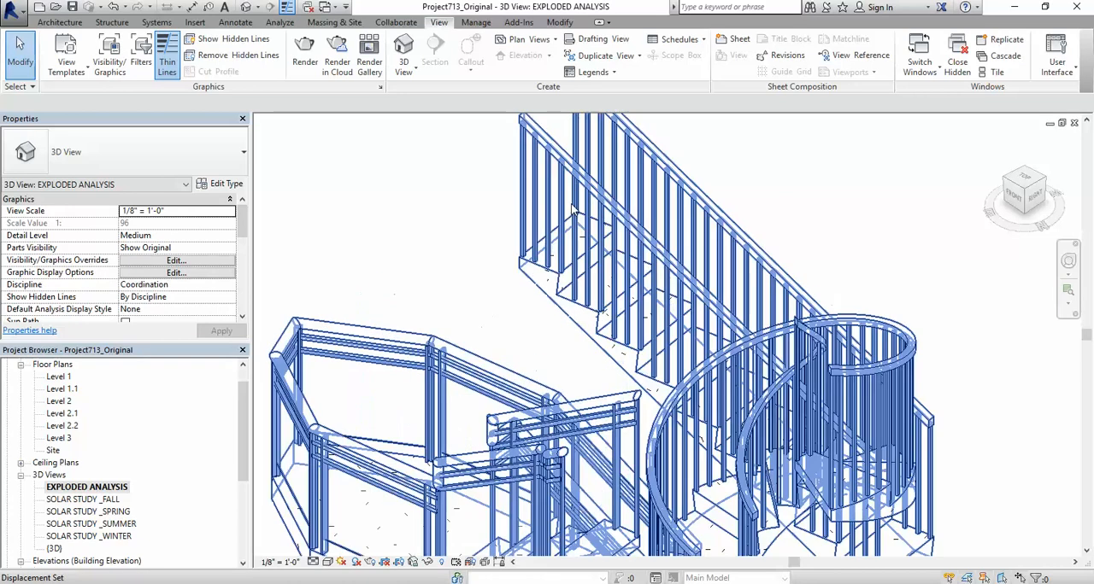
{"action": "scroll", "coordinate": [570, 190], "scroll_direction": "down", "scroll_amount": 3}
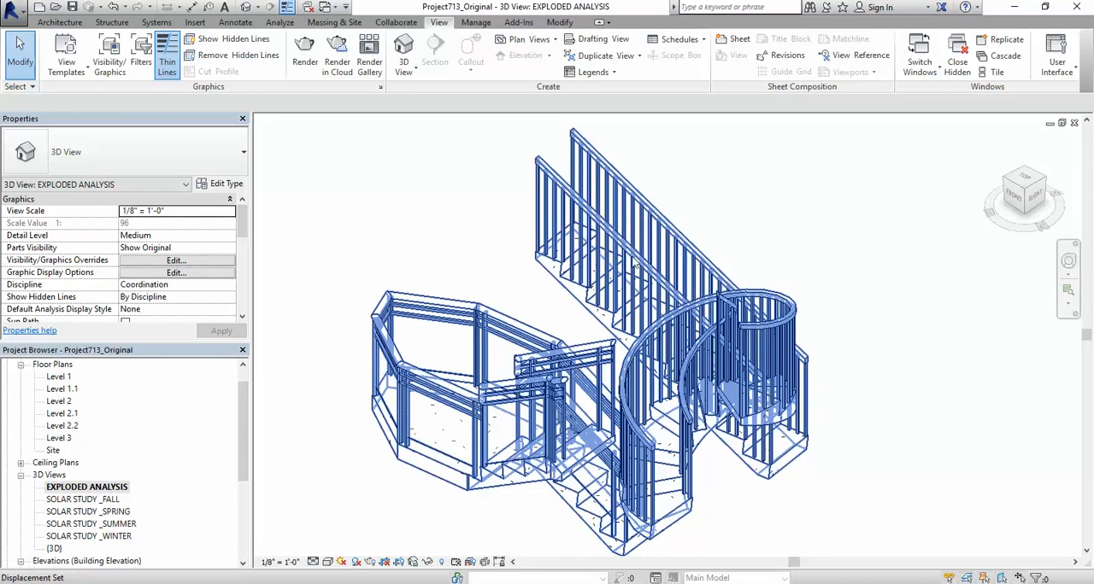
{"action": "scroll", "coordinate": [636, 268], "scroll_direction": "down", "scroll_amount": 6}
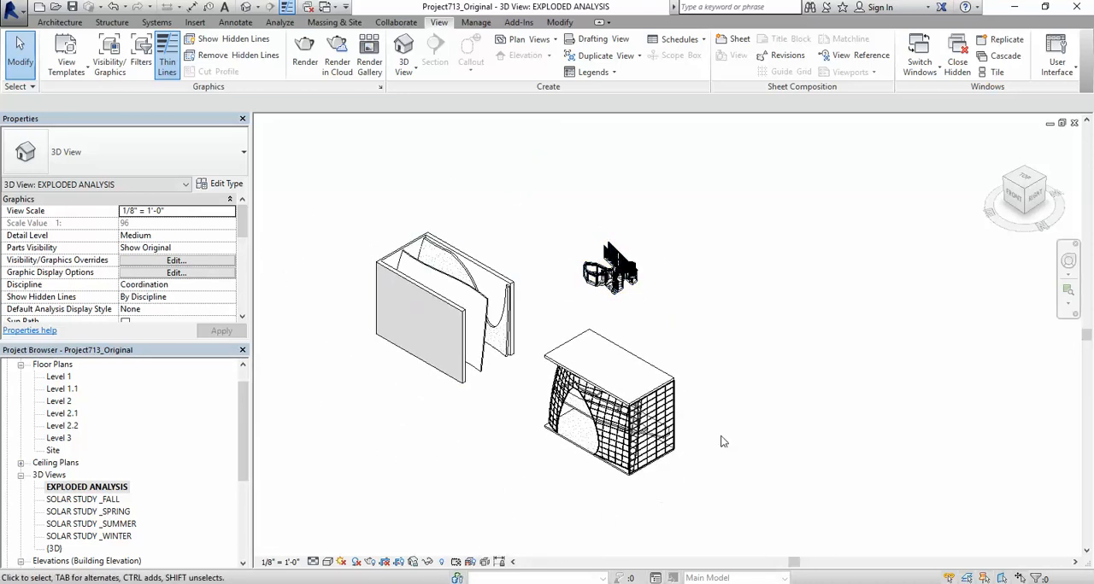
{"action": "scroll", "coordinate": [453, 332], "scroll_direction": "down", "scroll_amount": 1}
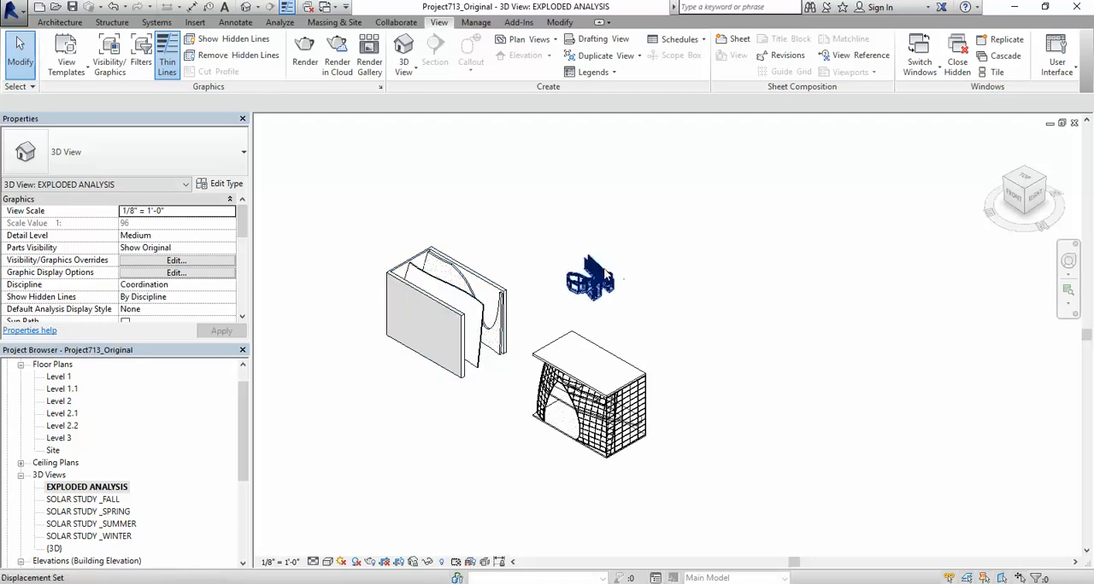
{"action": "scroll", "coordinate": [633, 283], "scroll_direction": "up", "scroll_amount": 5}
{"action": "scroll", "coordinate": [602, 272], "scroll_direction": "up", "scroll_amount": 2}
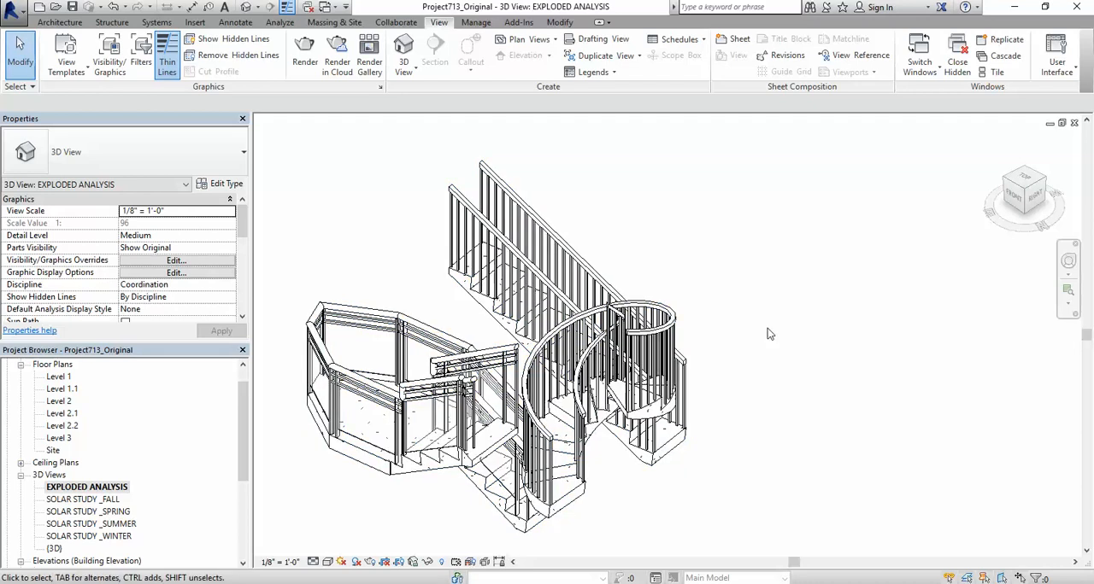
{"action": "scroll", "coordinate": [670, 279], "scroll_direction": "down", "scroll_amount": 3}
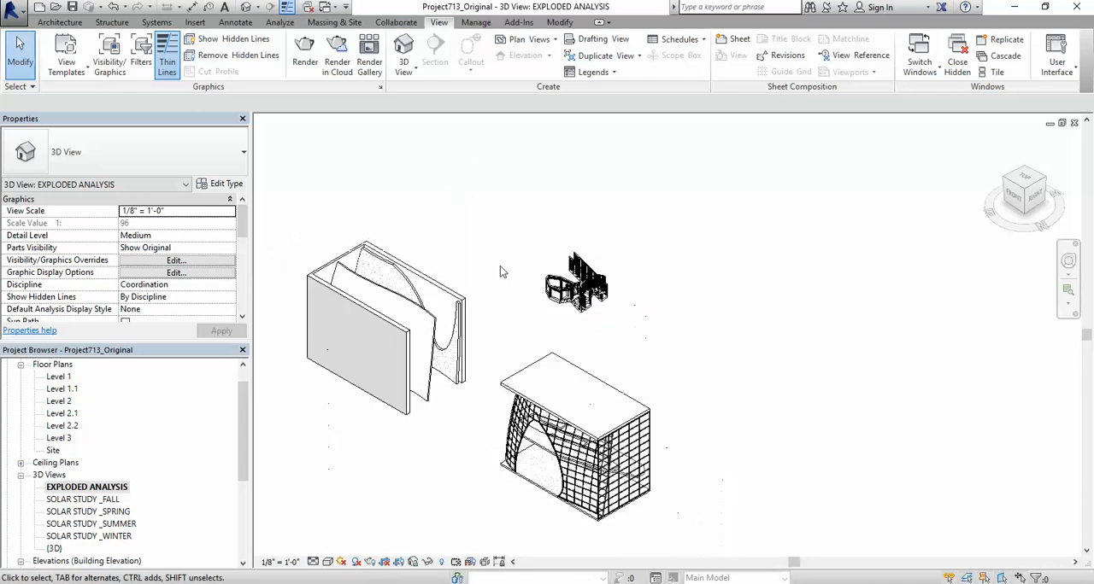
Step: Reset the stairs and railings displacement set, and filter its elements to Stairs, Landings and Runs only
{"action": "left_click", "coordinate": [568, 278]}
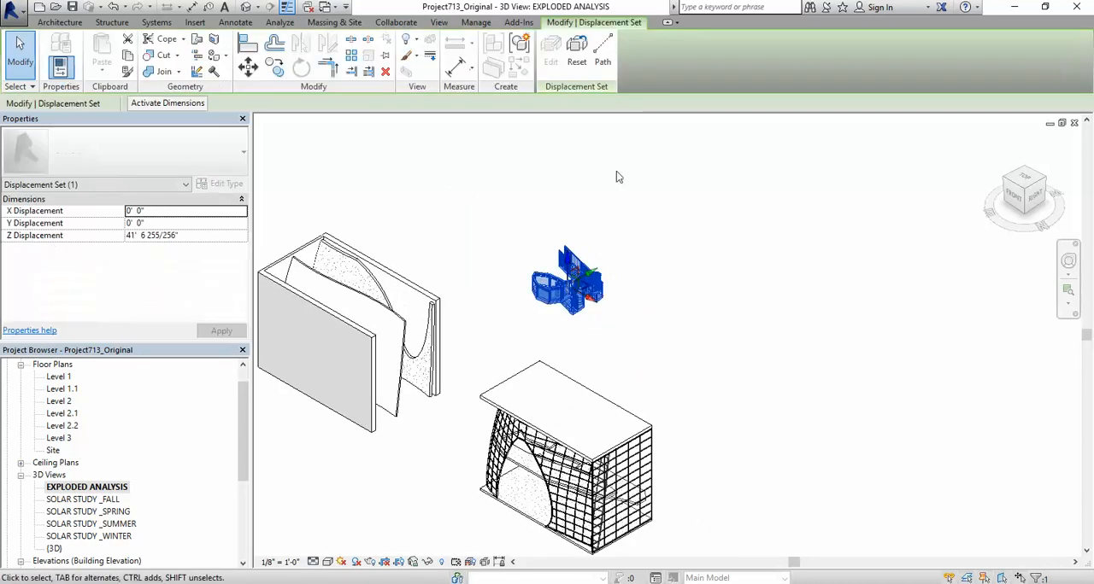
{"action": "left_click", "coordinate": [576, 50]}
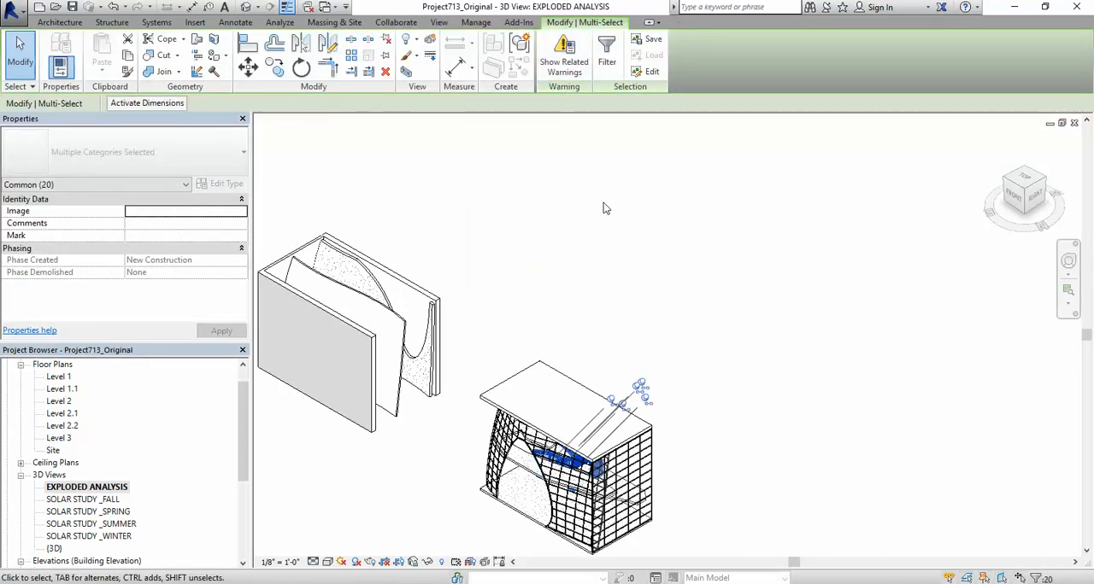
{"action": "left_click", "coordinate": [606, 53]}
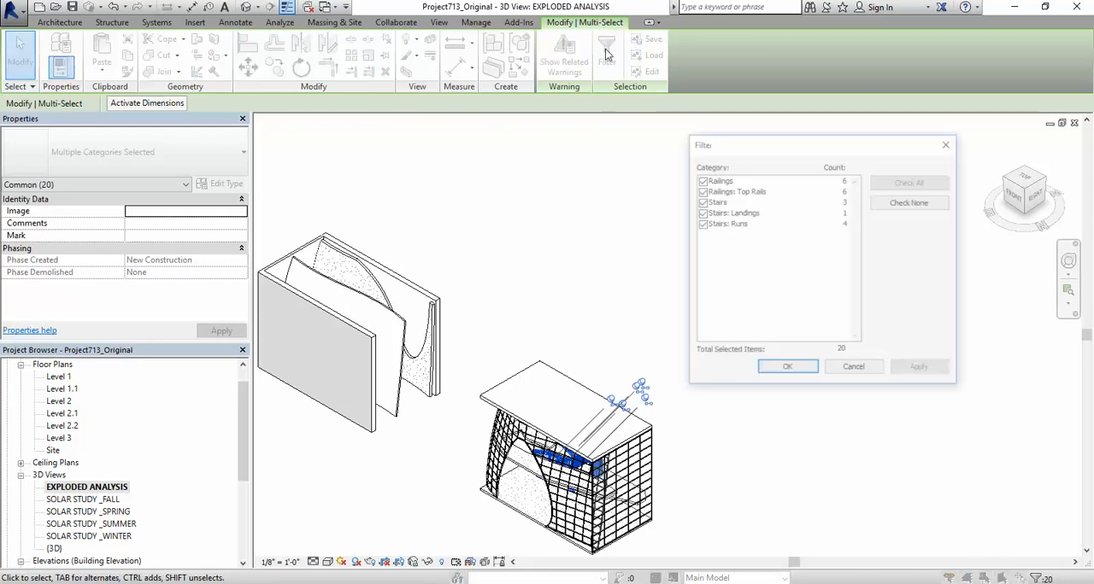
{"action": "left_click", "coordinate": [700, 190]}
{"action": "left_click", "coordinate": [700, 179]}
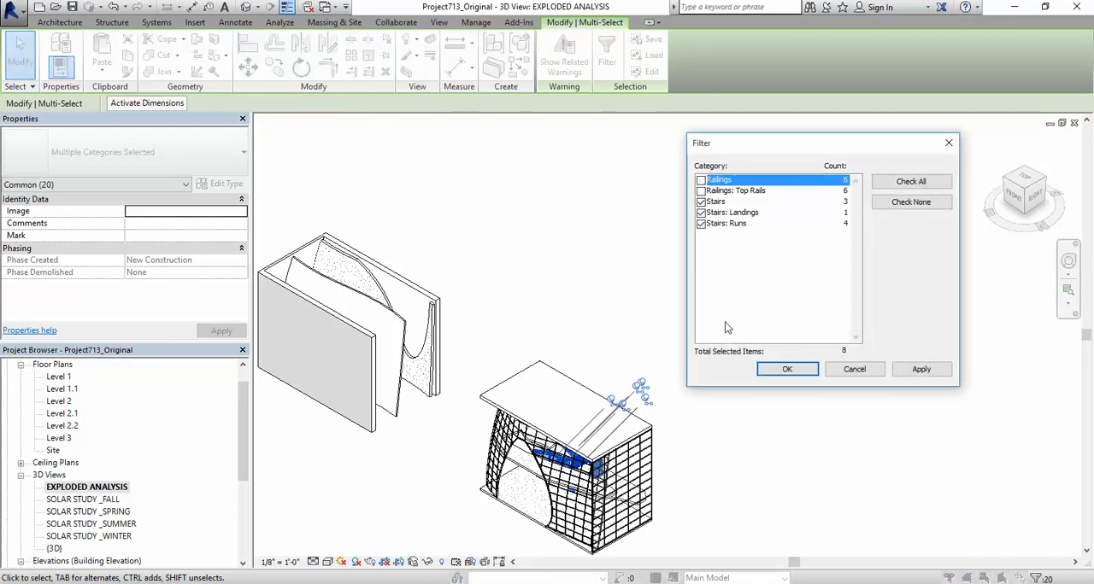
{"action": "left_click", "coordinate": [782, 369]}
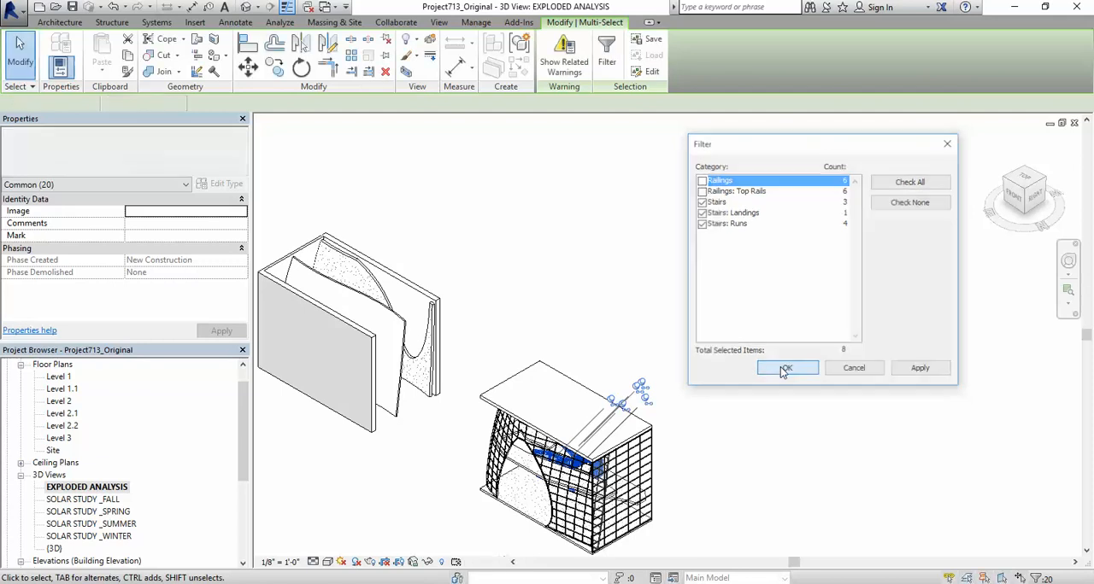
Step: Displace the selected stairs, landings and runs about 40' 9" upward along Z as a displacement set
{"action": "left_click", "coordinate": [430, 41]}
{"action": "left_click_drag", "start_coordinate": [574, 453], "coordinate": [583, 276]}
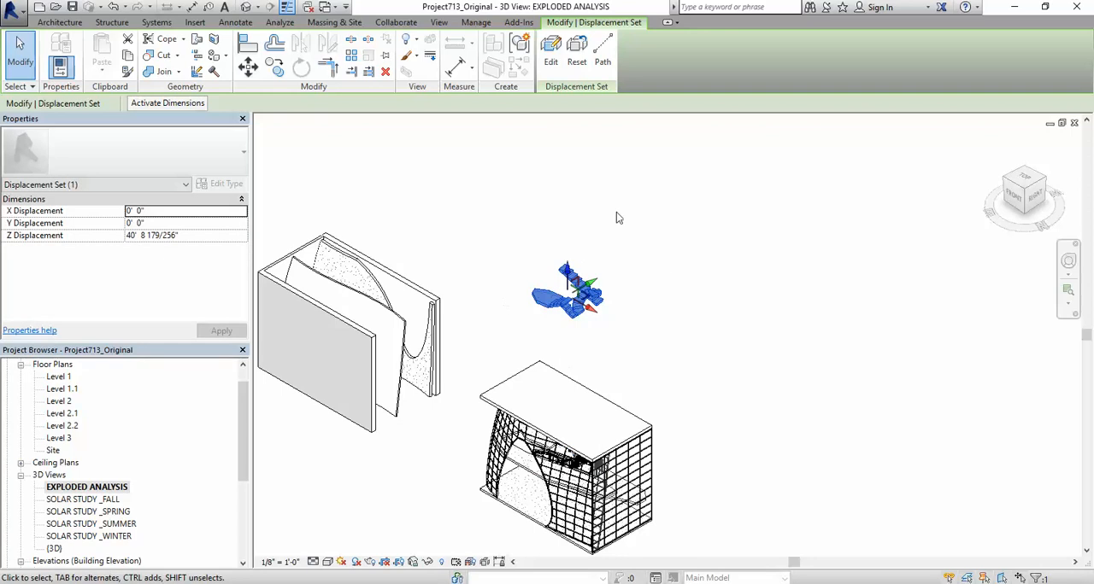
{"action": "left_click", "coordinate": [601, 350]}
Step: Select the remaining building and filter the selection to Curtain Panels, Curtain System Grids, Curtain Systems and Curtain Wall Mullions
{"action": "scroll", "coordinate": [478, 270], "scroll_direction": "down", "scroll_amount": 2}
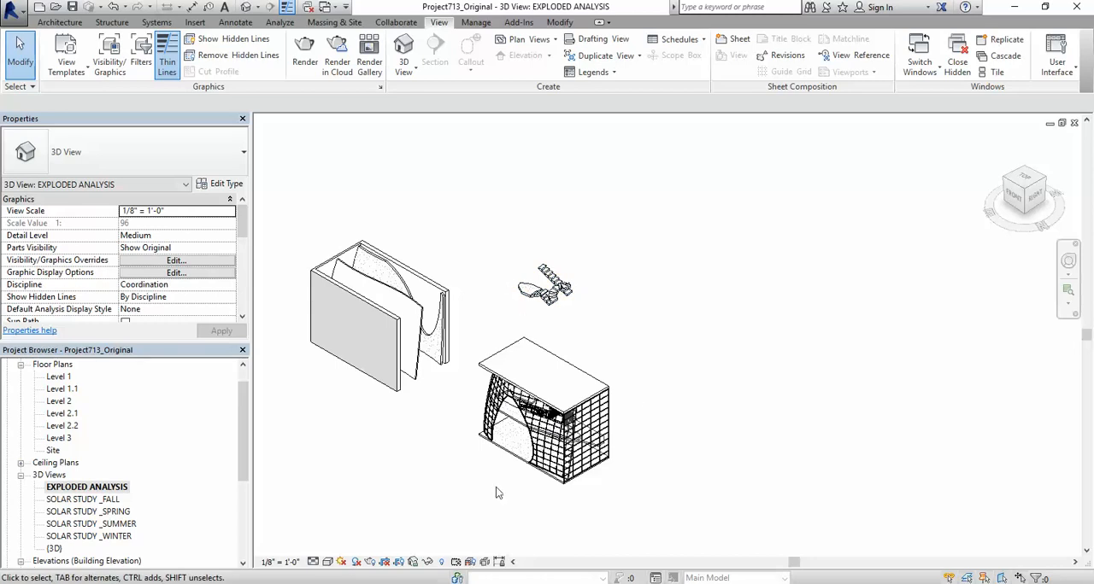
{"action": "left_click_drag", "start_coordinate": [470, 317], "coordinate": [661, 501]}
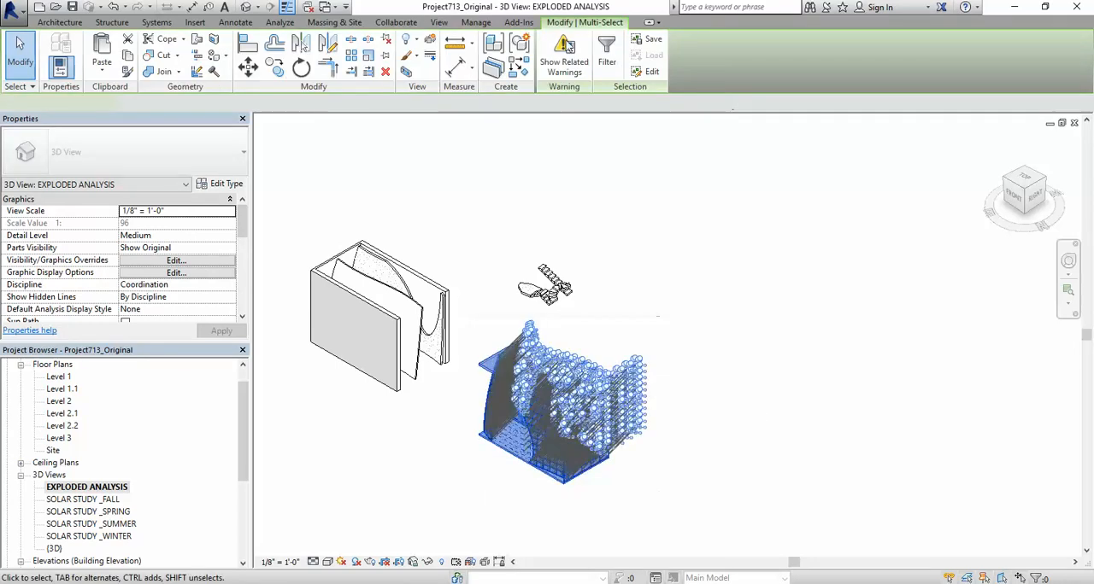
{"action": "left_click", "coordinate": [607, 62]}
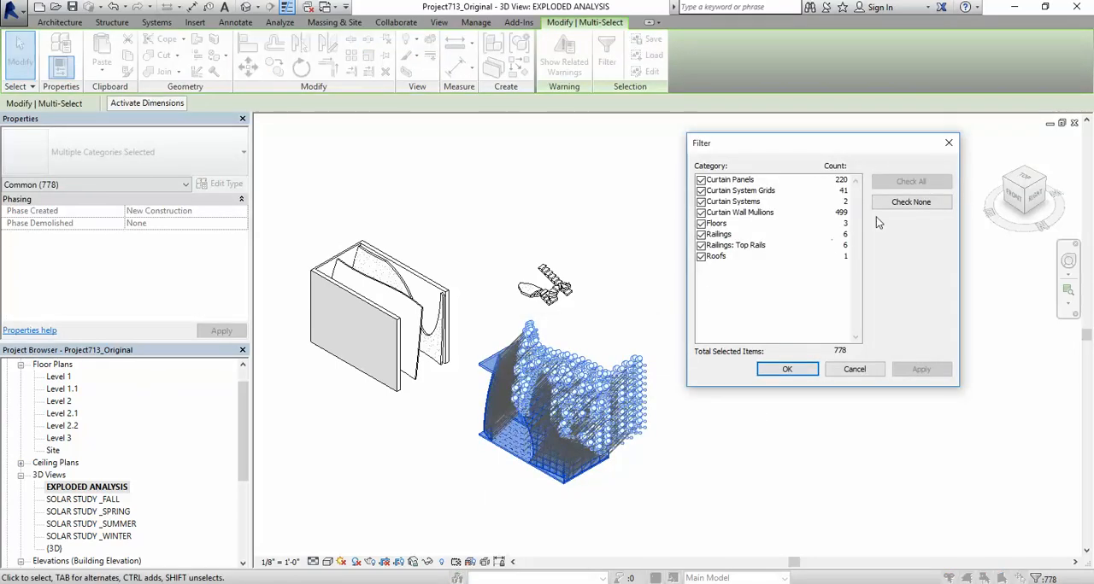
{"action": "left_click", "coordinate": [907, 202]}
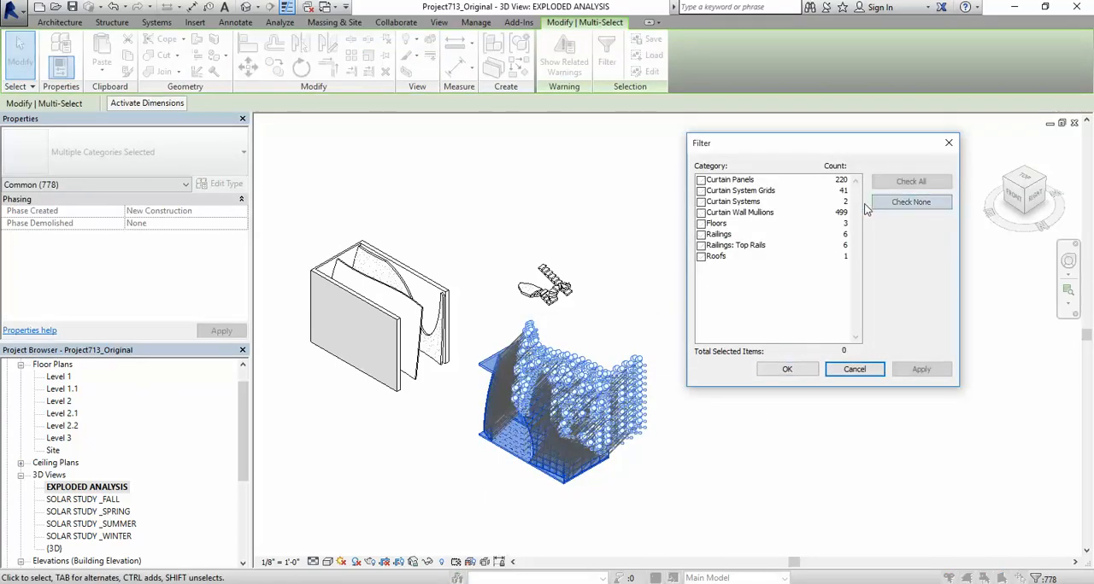
{"action": "left_click", "coordinate": [701, 212]}
{"action": "left_click", "coordinate": [700, 201]}
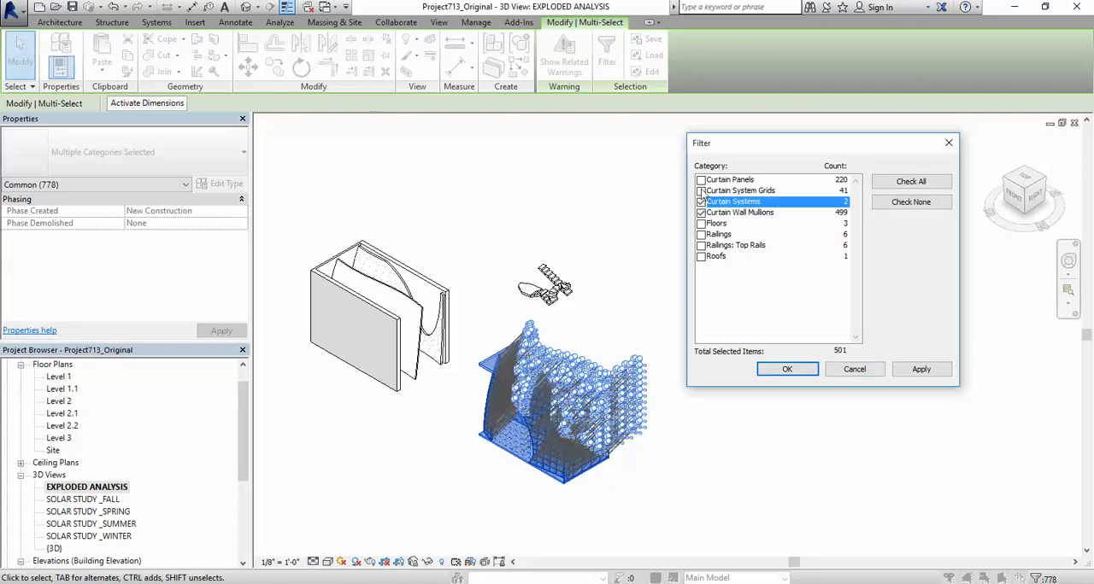
{"action": "left_click", "coordinate": [701, 190]}
{"action": "left_click", "coordinate": [700, 179]}
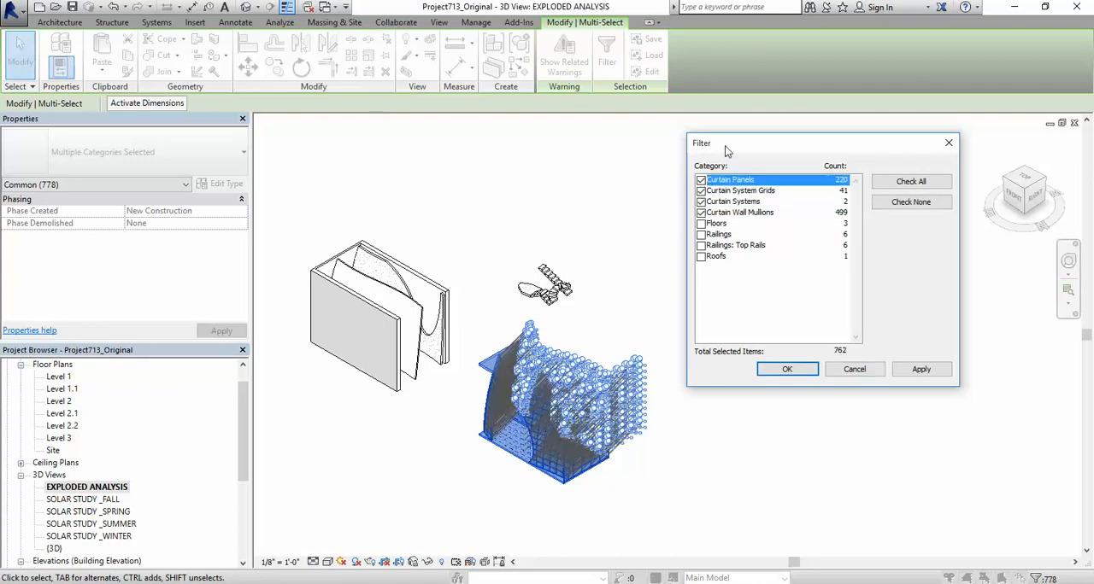
{"action": "left_click_drag", "start_coordinate": [725, 151], "coordinate": [692, 133]}
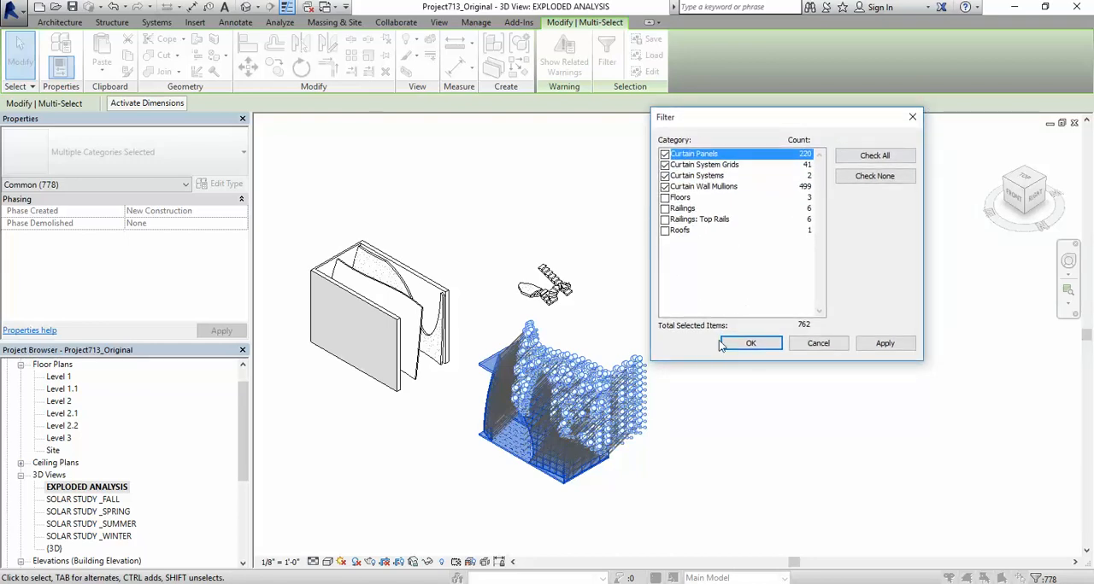
{"action": "left_click", "coordinate": [750, 343]}
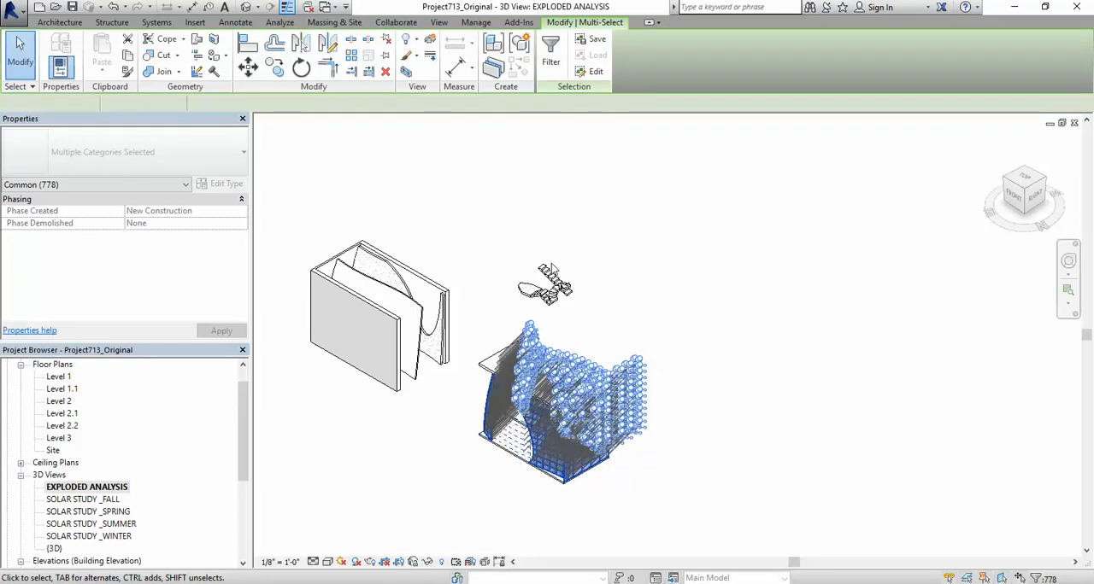
Step: Displace the selected curtain panels, grids, systems and mullions about 38' in the negative Y direction as a displacement set
{"action": "left_click", "coordinate": [431, 40]}
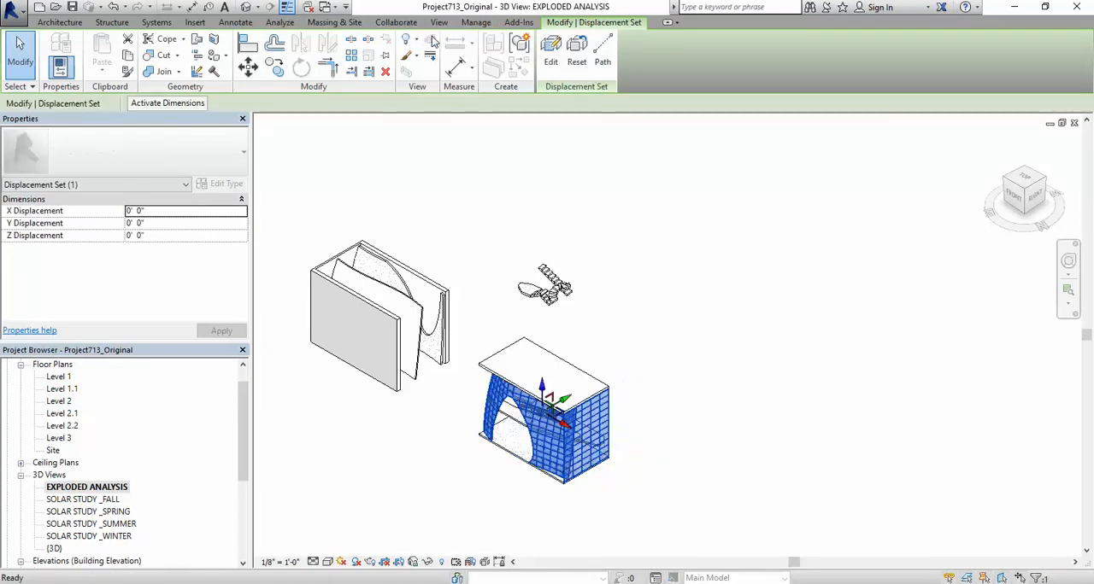
{"action": "scroll", "coordinate": [470, 245], "scroll_direction": "down", "scroll_amount": 2}
{"action": "left_click_drag", "start_coordinate": [538, 360], "coordinate": [466, 403]}
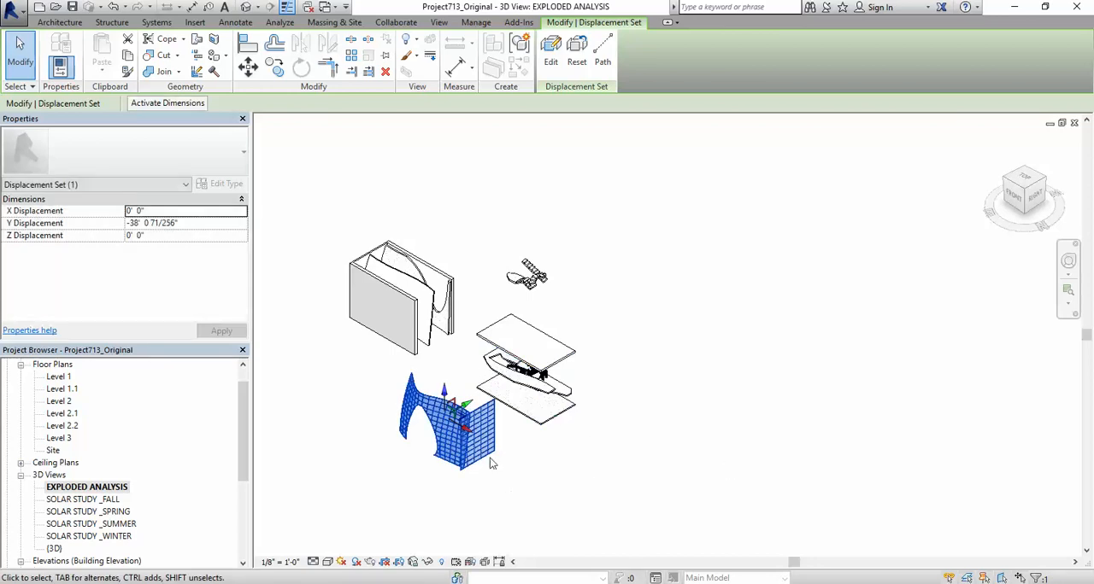
{"action": "left_click", "coordinate": [642, 339]}
{"action": "scroll", "coordinate": [454, 377], "scroll_direction": "up", "scroll_amount": 1}
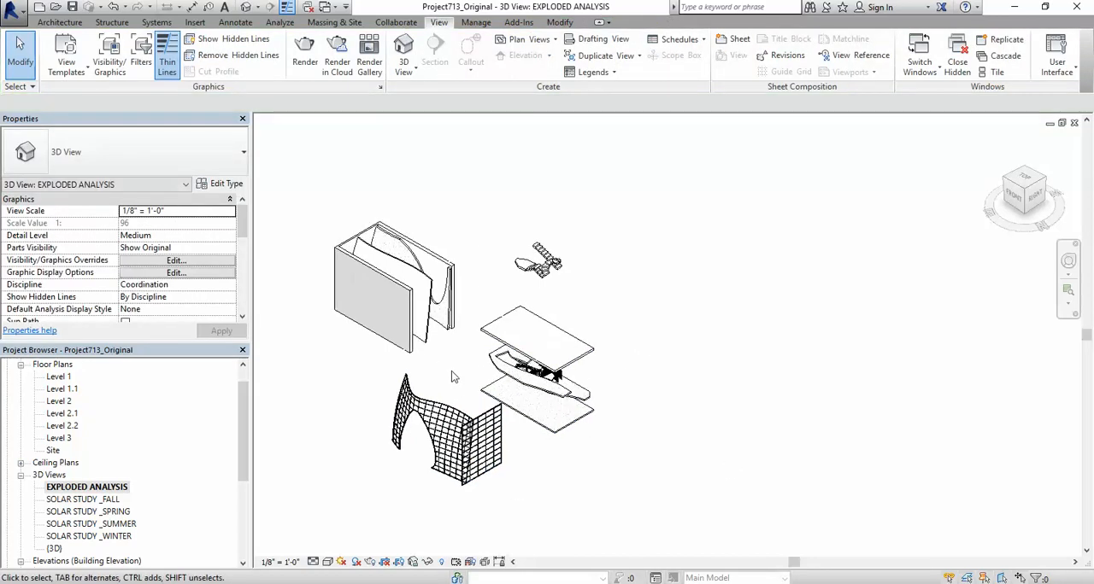
{"action": "scroll", "coordinate": [454, 377], "scroll_direction": "up", "scroll_amount": 2}
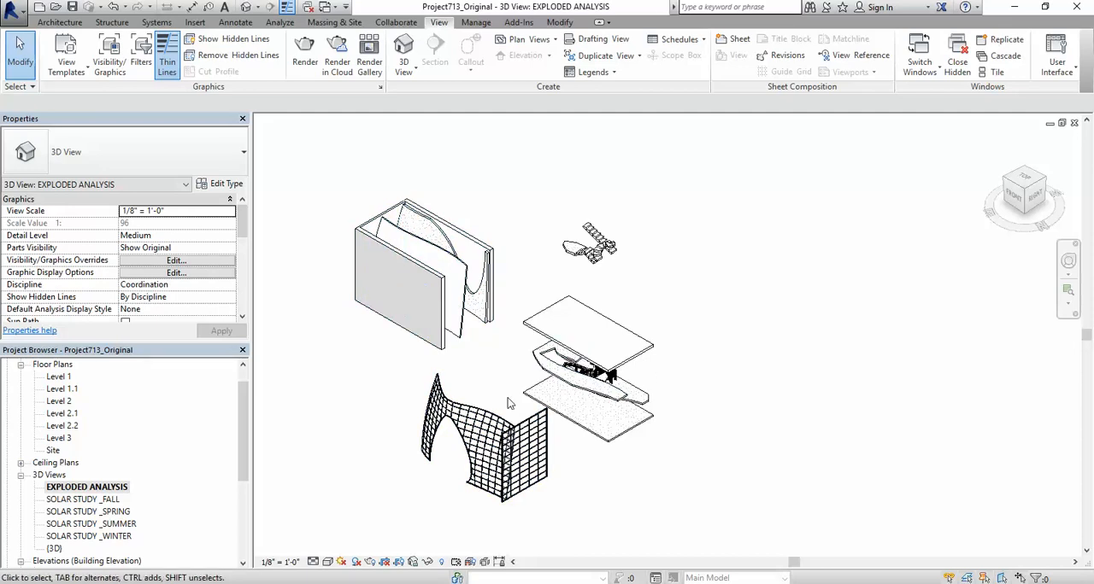
Step: Hide the whole Railings category in the view, starting from the curved handrail between the floor slabs
{"action": "scroll", "coordinate": [517, 449], "scroll_direction": "up", "scroll_amount": 6}
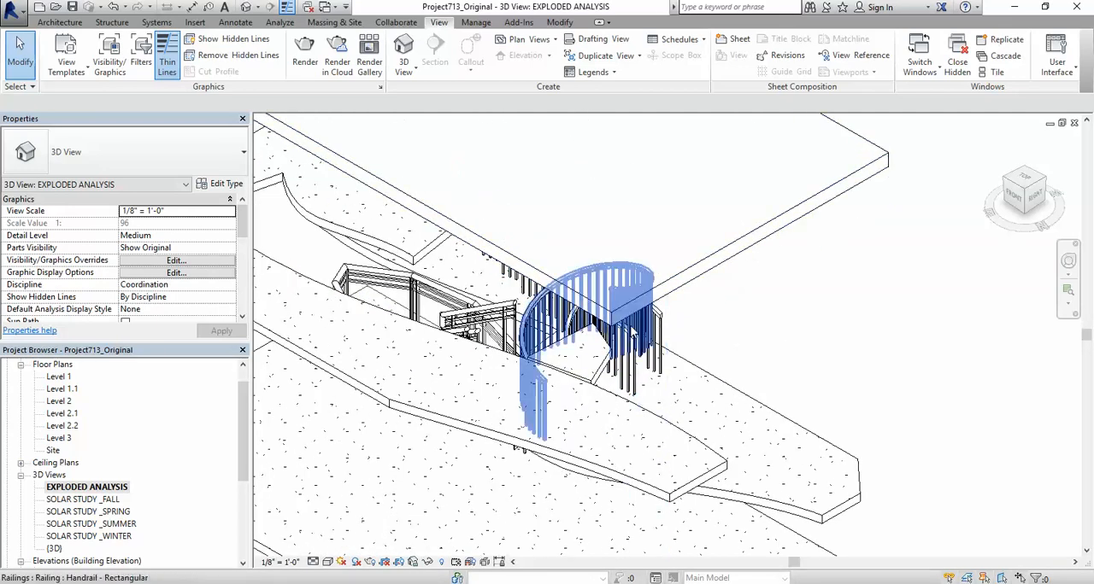
{"action": "left_click", "coordinate": [628, 335]}
{"action": "right_click", "coordinate": [628, 335]}
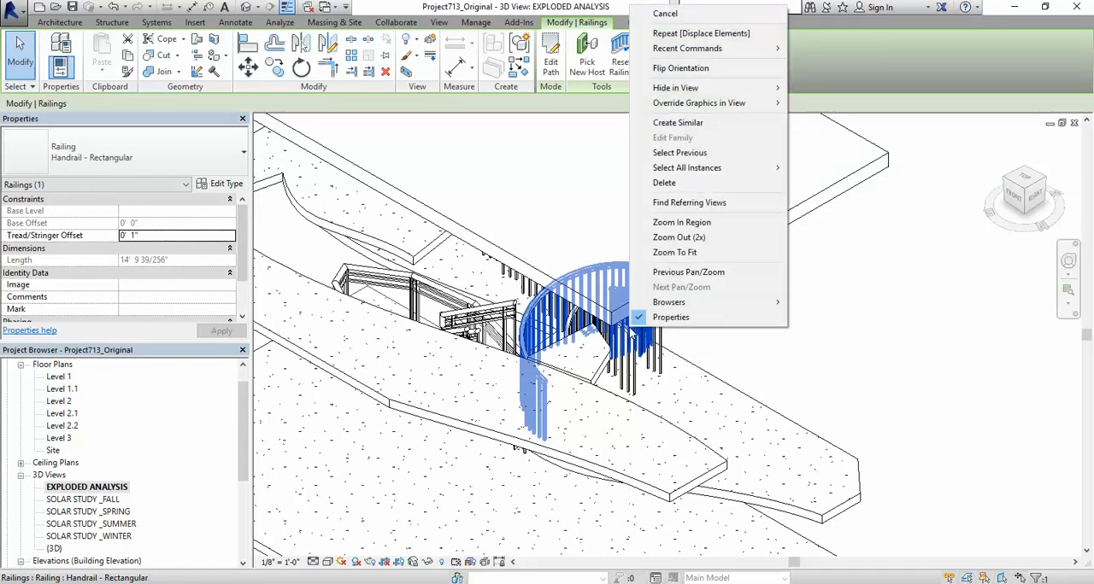
{"action": "mouse_move", "coordinate": [684, 88]}
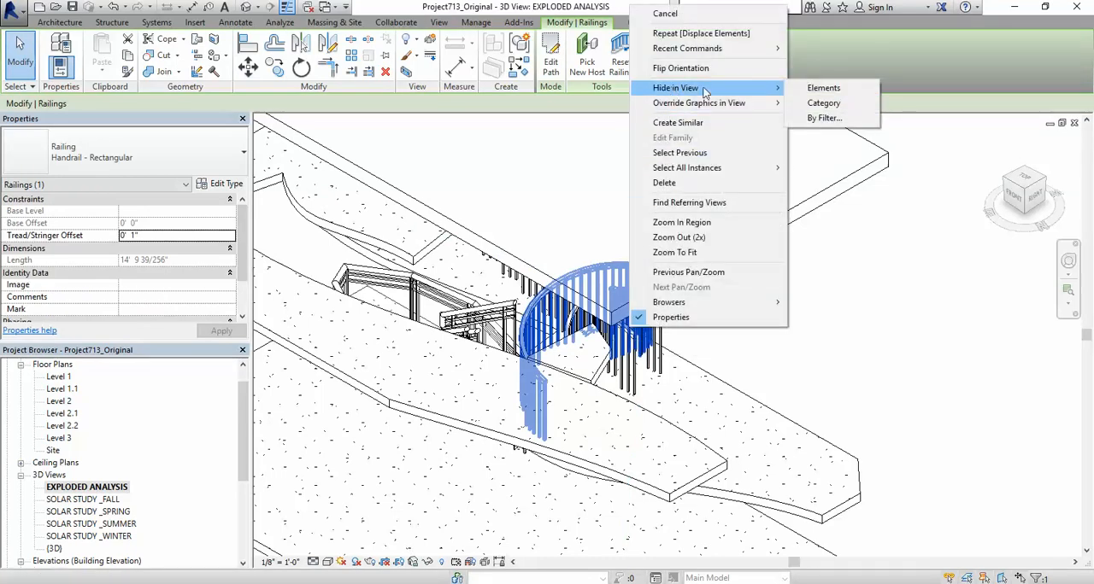
{"action": "left_click", "coordinate": [824, 103]}
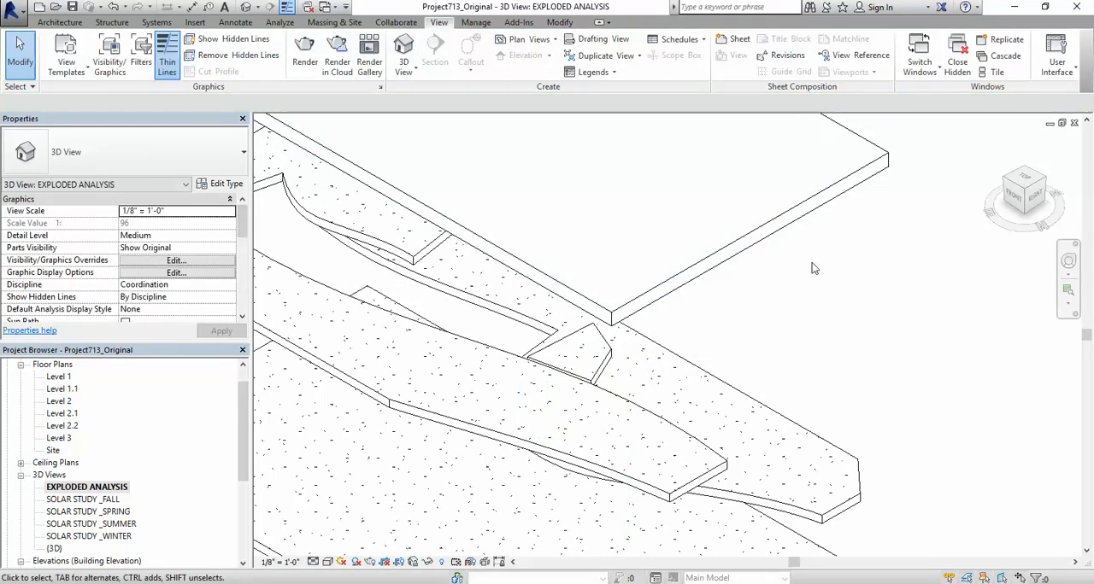
{"action": "scroll", "coordinate": [791, 297], "scroll_direction": "down", "scroll_amount": 8}
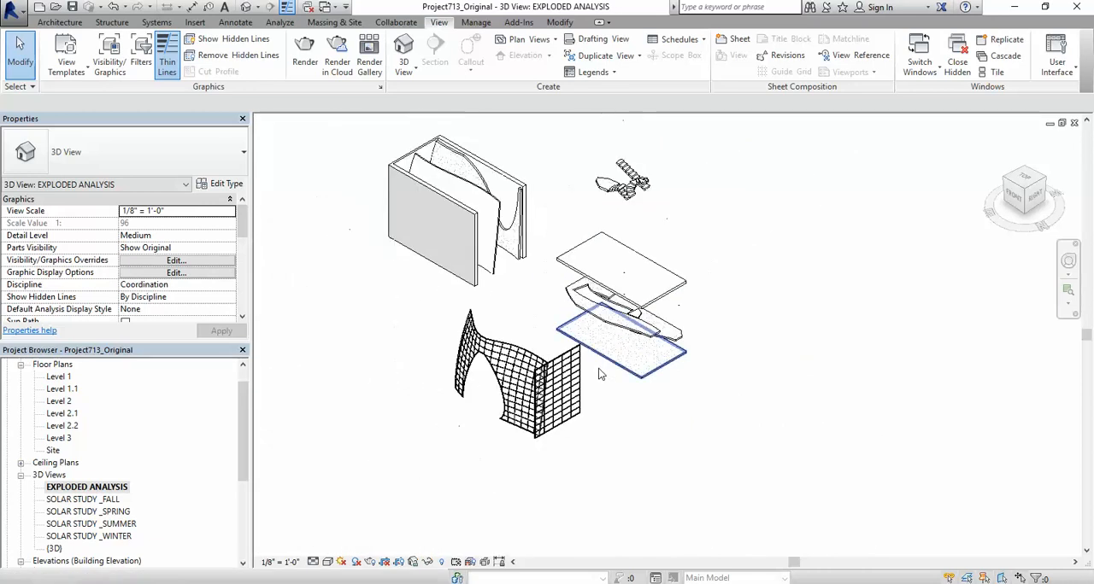
Step: Override the Roofs category's projection surface transparency to 21 in the view's Visibility/Graphic Overrides, and inspect the roof up close
{"action": "scroll", "coordinate": [801, 273], "scroll_direction": "up", "scroll_amount": 1}
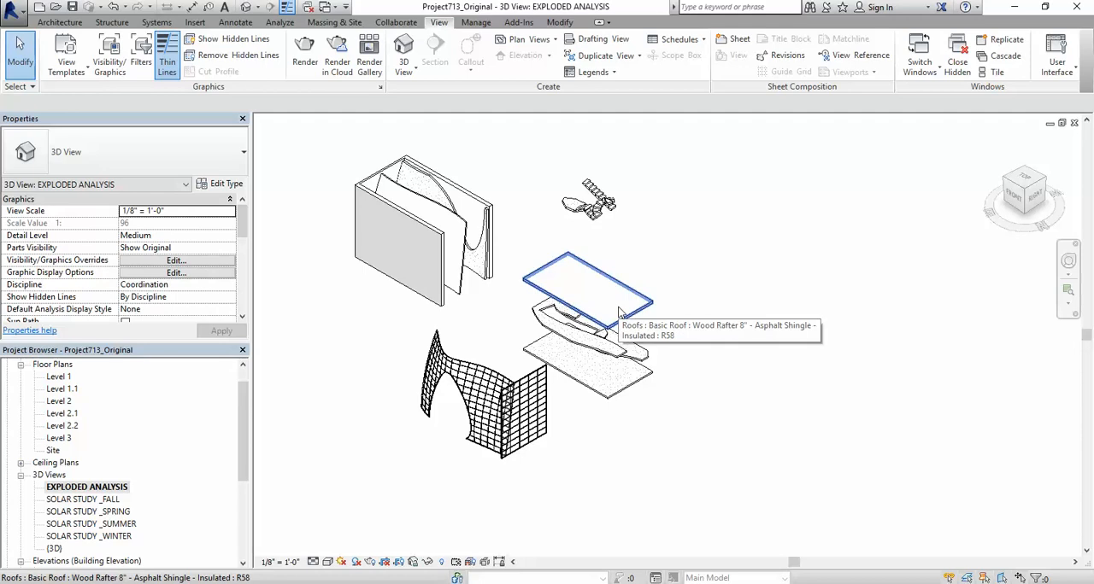
{"action": "left_click", "coordinate": [562, 269]}
{"action": "left_click", "coordinate": [660, 232]}
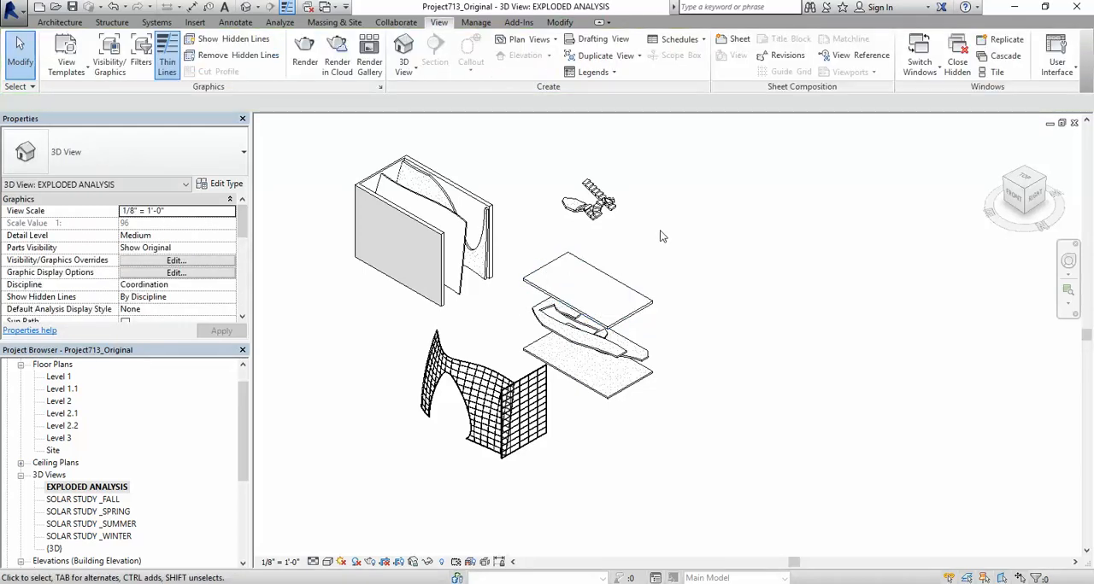
{"action": "key", "text": "v"}
{"action": "key", "text": "g"}
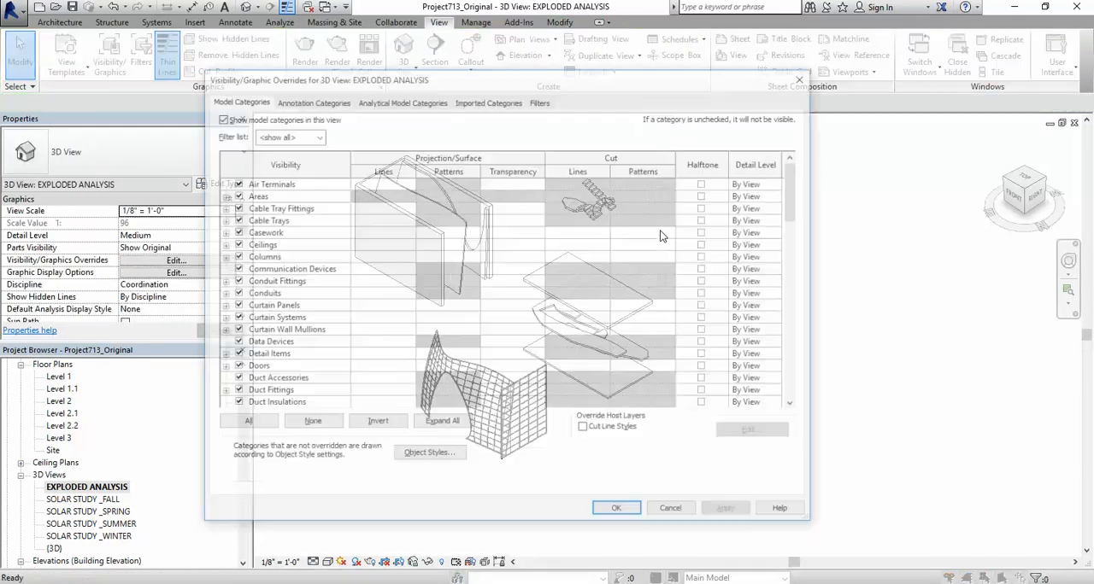
{"action": "key", "text": "r"}
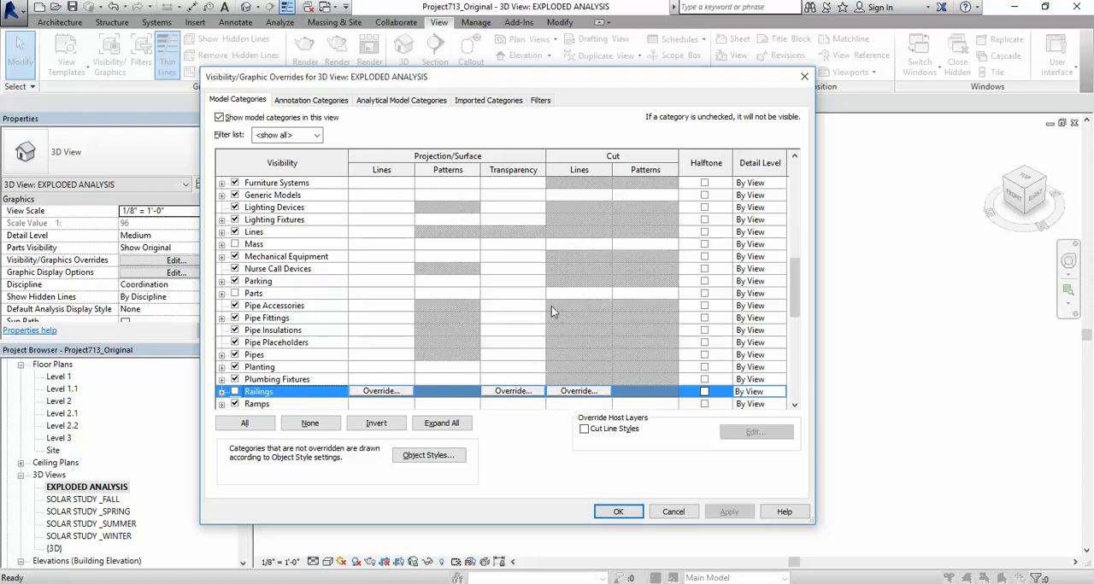
{"action": "scroll", "coordinate": [523, 392], "scroll_direction": "down", "scroll_amount": 1}
{"action": "scroll", "coordinate": [587, 360], "scroll_direction": "down", "scroll_amount": 2}
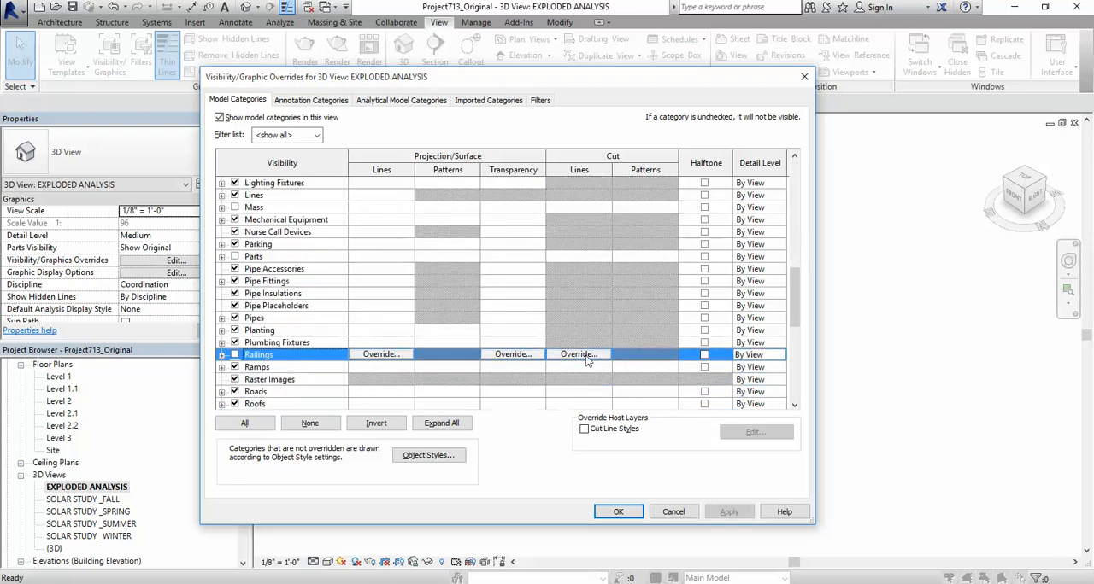
{"action": "left_click", "coordinate": [495, 404]}
{"action": "left_click", "coordinate": [507, 392]}
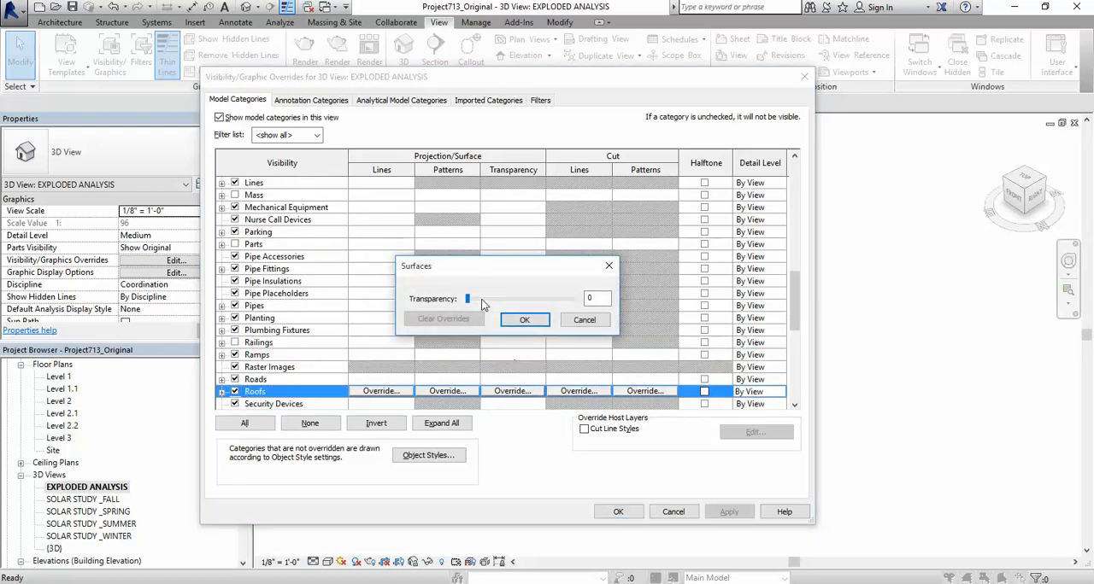
{"action": "left_click_drag", "start_coordinate": [472, 301], "coordinate": [492, 304]}
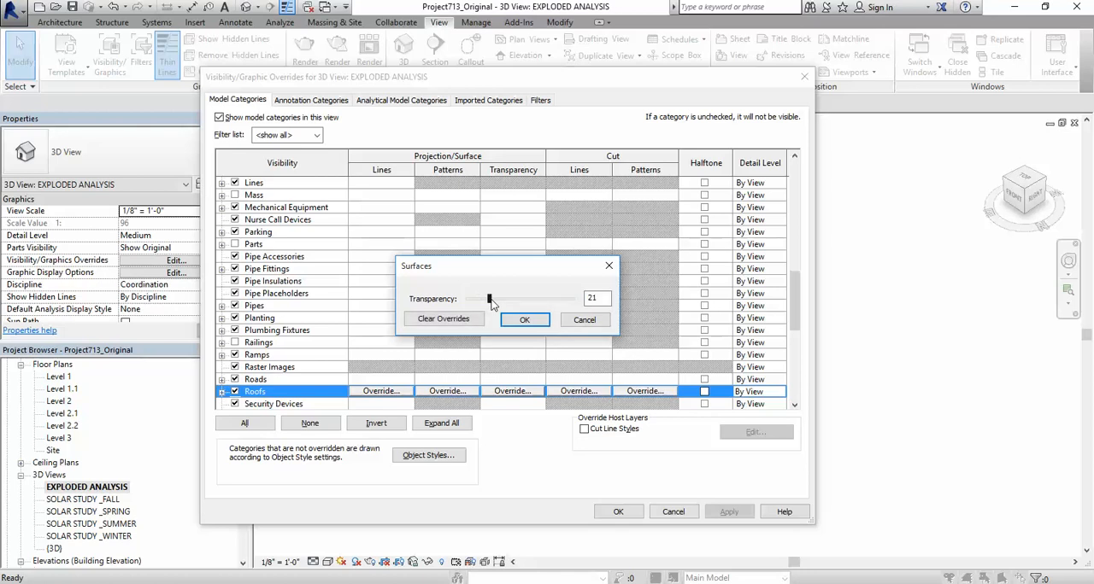
{"action": "left_click", "coordinate": [524, 320]}
{"action": "left_click", "coordinate": [617, 511]}
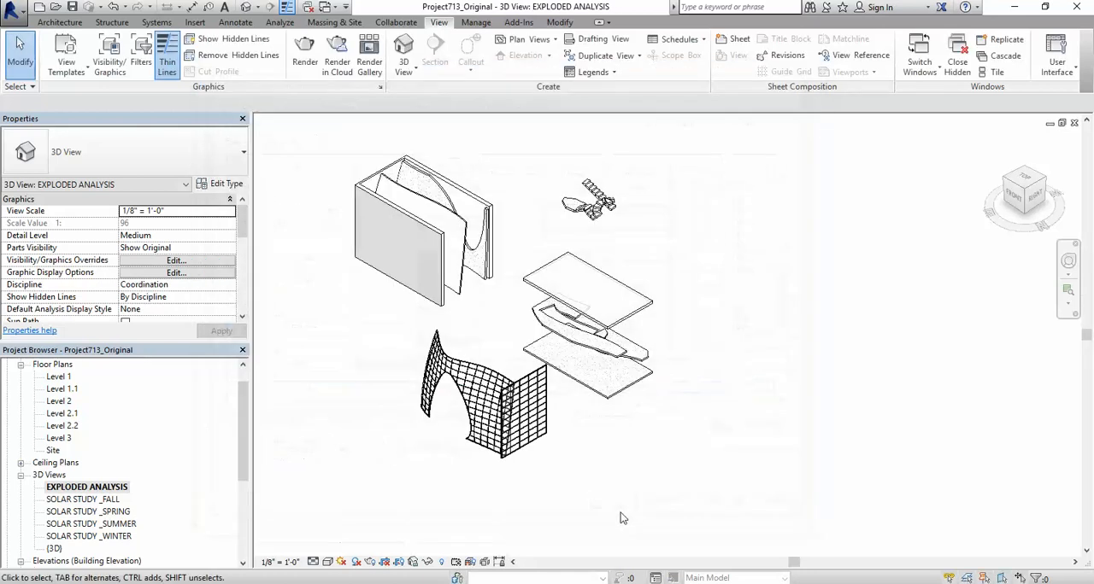
{"action": "scroll", "coordinate": [564, 266], "scroll_direction": "up", "scroll_amount": 6}
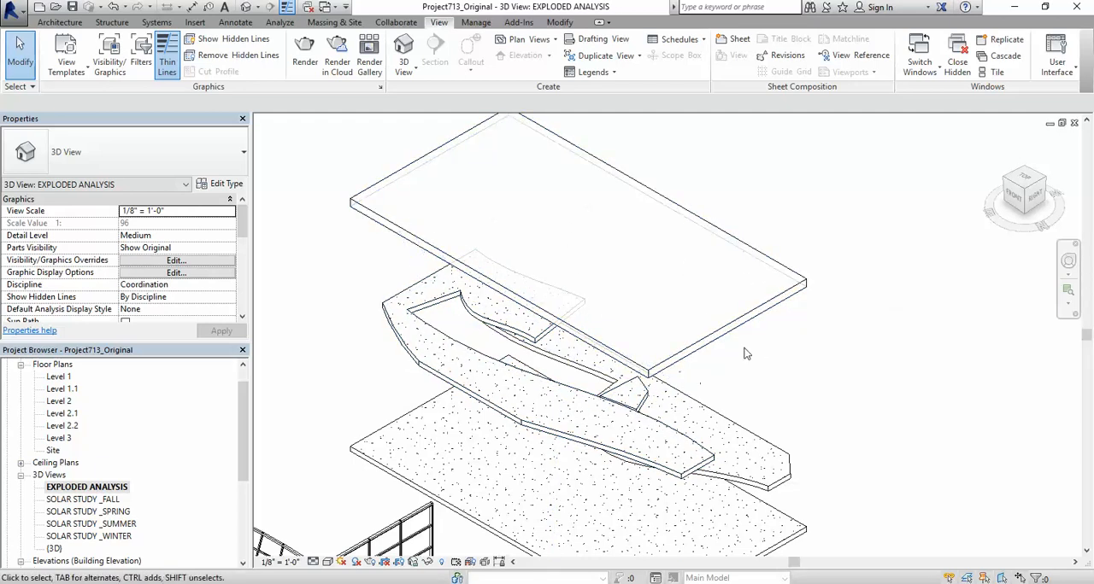
{"action": "scroll", "coordinate": [588, 322], "scroll_direction": "down", "scroll_amount": 5}
Step: Start a displacement path for the displaced stairs and add path lines from the landing's two lower front corners
{"action": "scroll", "coordinate": [749, 381], "scroll_direction": "up", "scroll_amount": 2}
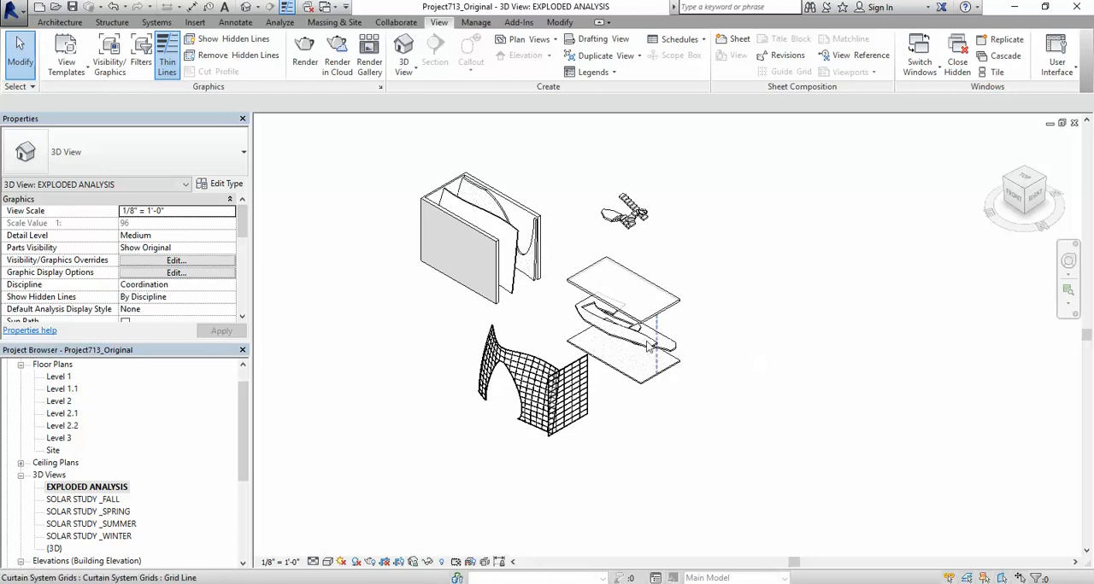
{"action": "left_click", "coordinate": [639, 216]}
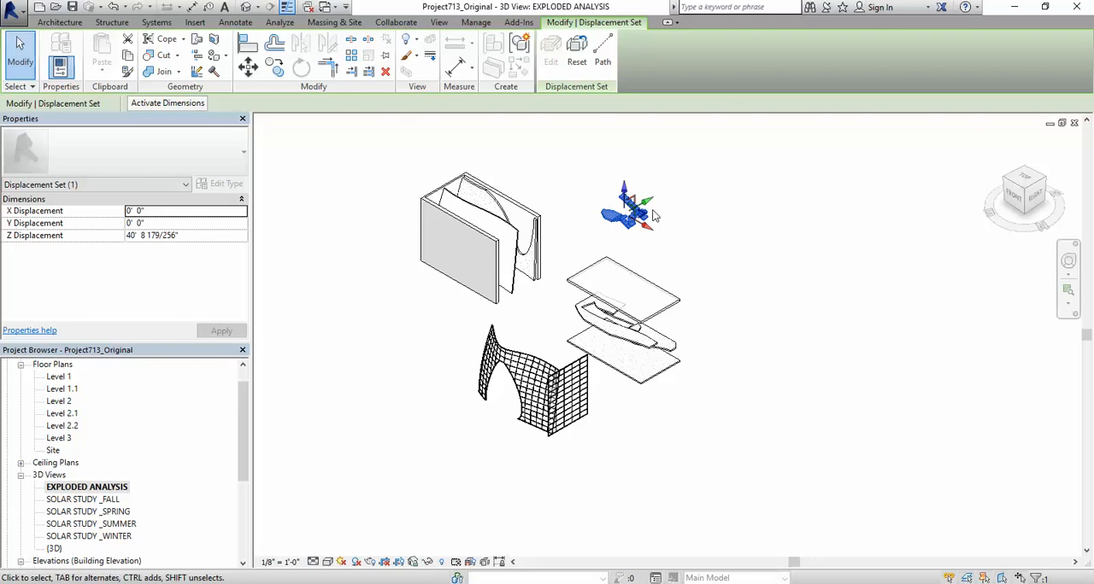
{"action": "left_click", "coordinate": [604, 45]}
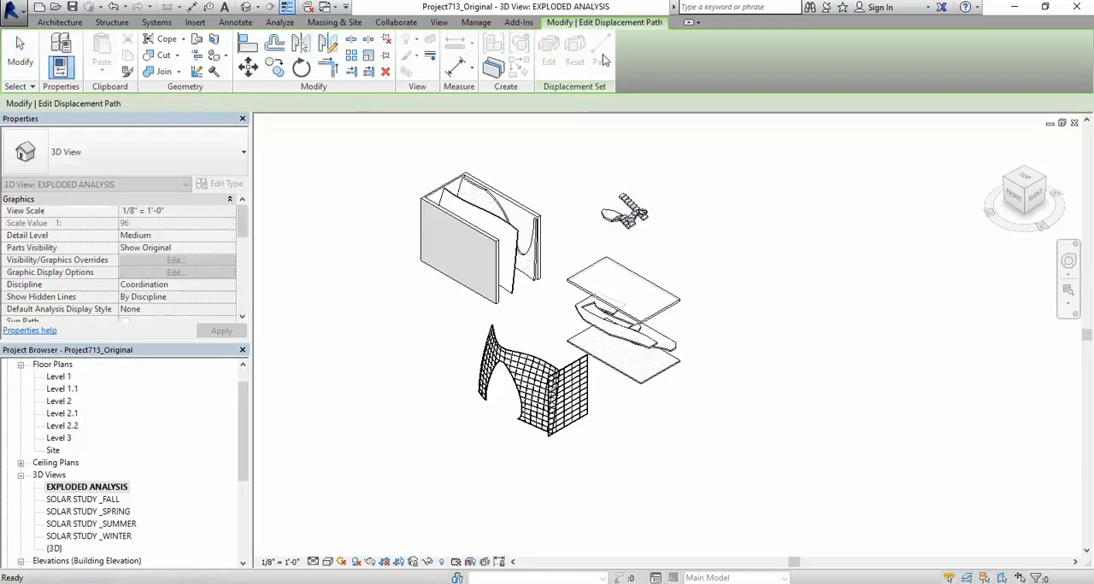
{"action": "scroll", "coordinate": [565, 205], "scroll_direction": "up", "scroll_amount": 5}
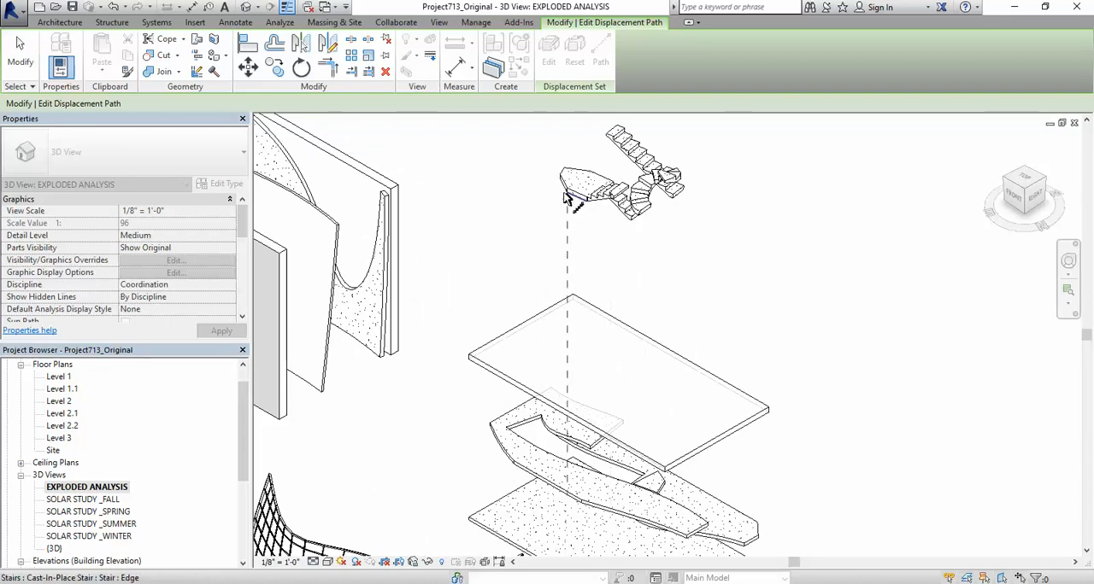
{"action": "scroll", "coordinate": [564, 199], "scroll_direction": "up", "scroll_amount": 4}
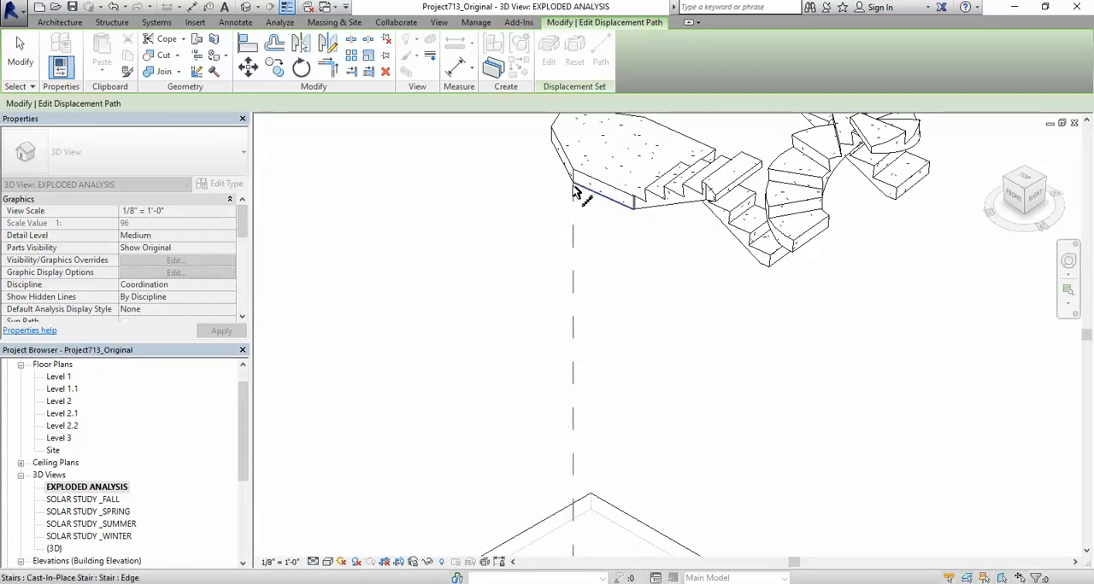
{"action": "left_click", "coordinate": [635, 207]}
Step: Add displacement path lines from the lowest corner of the stair run and the outer corner of the end step
{"action": "scroll", "coordinate": [547, 207], "scroll_direction": "down", "scroll_amount": 3}
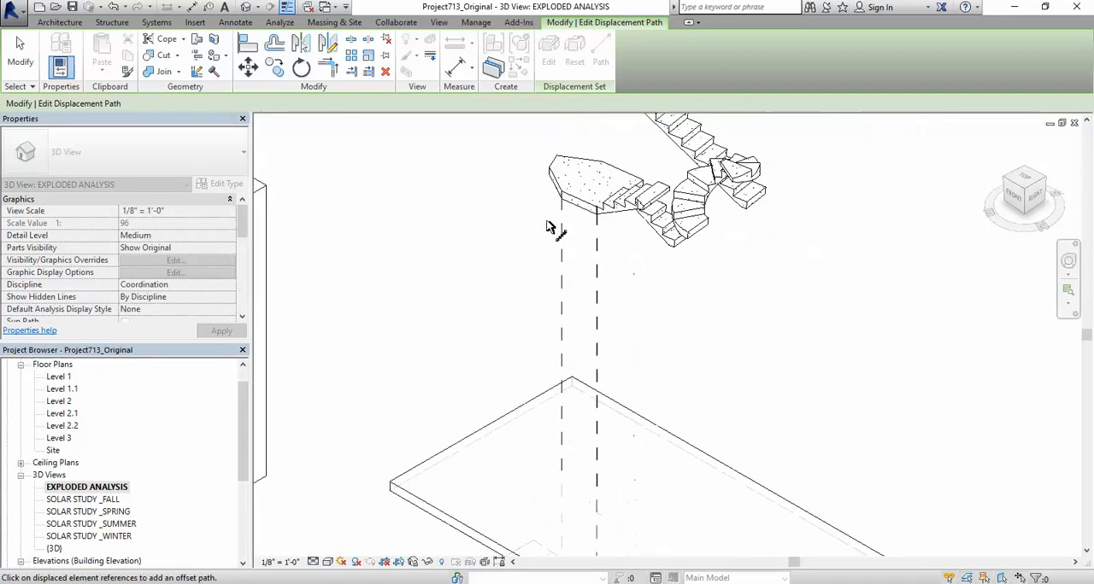
{"action": "left_click", "coordinate": [678, 249]}
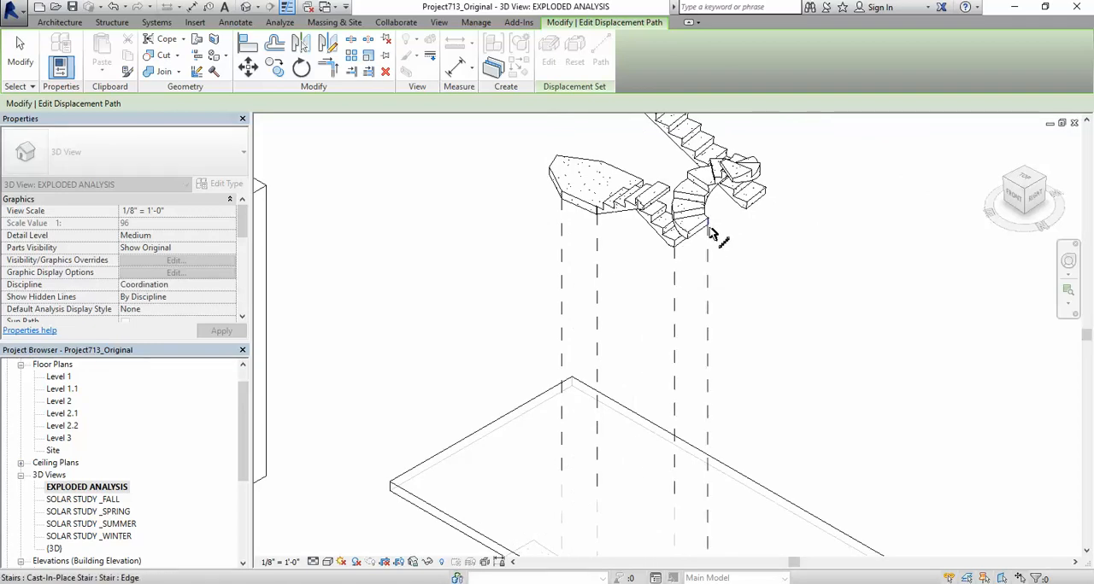
{"action": "scroll", "coordinate": [684, 241], "scroll_direction": "up", "scroll_amount": 4}
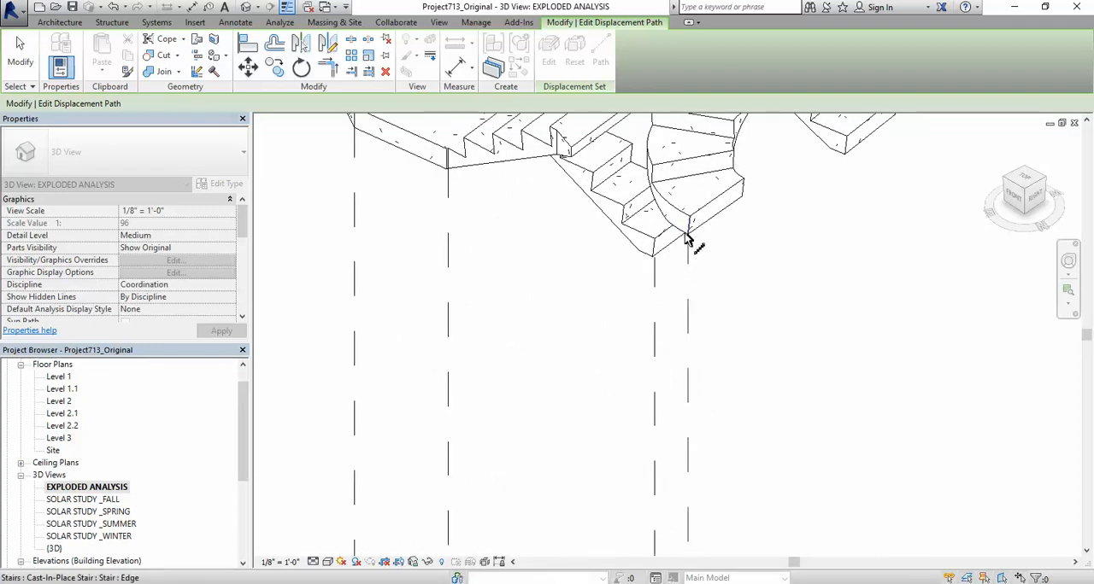
{"action": "scroll", "coordinate": [745, 201], "scroll_direction": "down", "scroll_amount": 3}
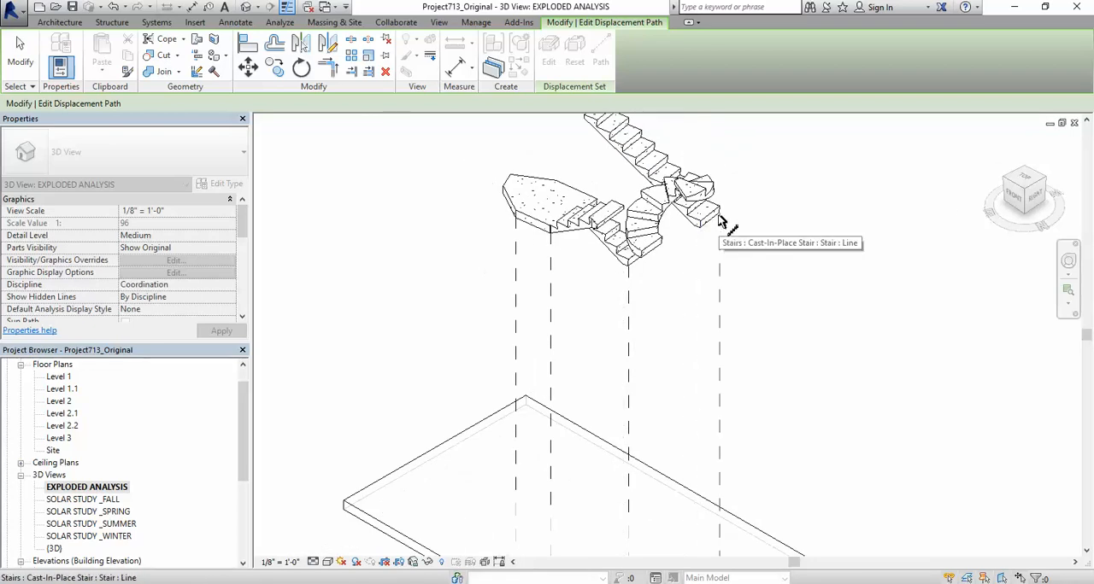
{"action": "scroll", "coordinate": [719, 220], "scroll_direction": "up", "scroll_amount": 2}
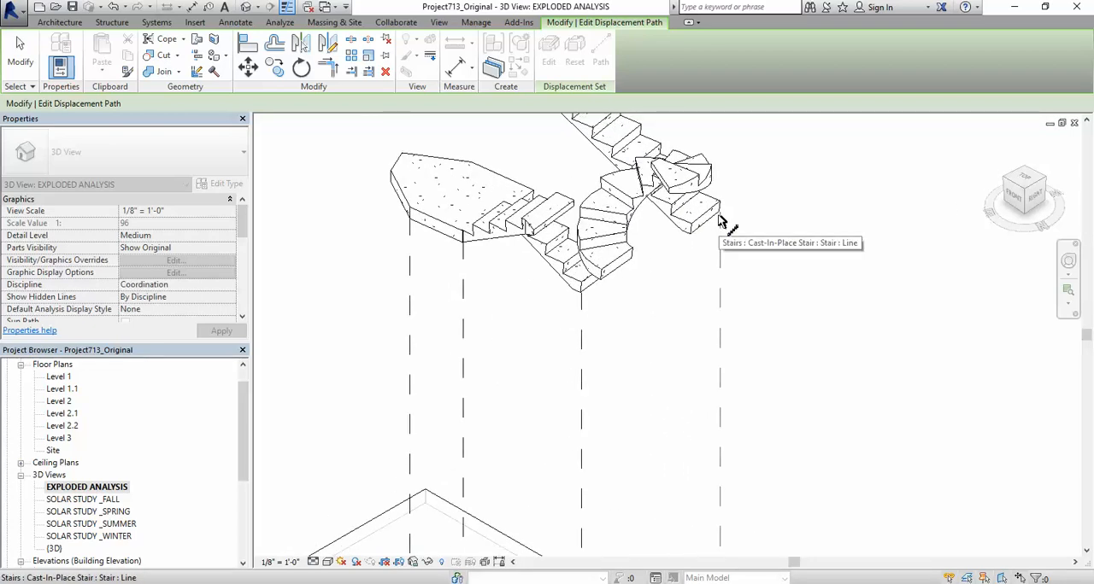
Step: Add displacement path lines from the end corners of the displaced exterior brick walls, interior partition and concrete wall
{"action": "scroll", "coordinate": [757, 305], "scroll_direction": "down", "scroll_amount": 4}
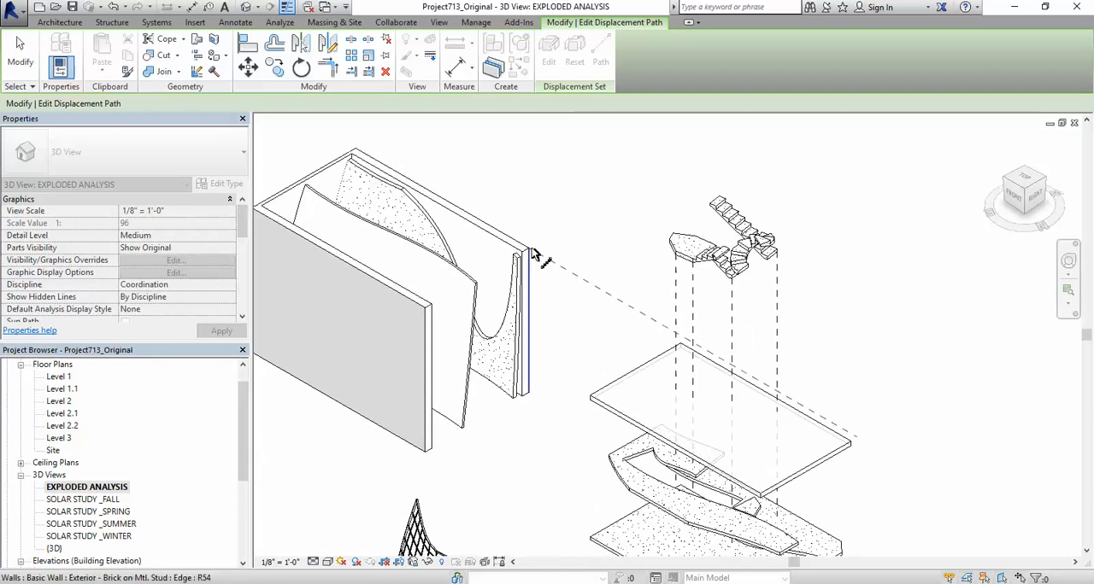
{"action": "scroll", "coordinate": [530, 396], "scroll_direction": "up", "scroll_amount": 3}
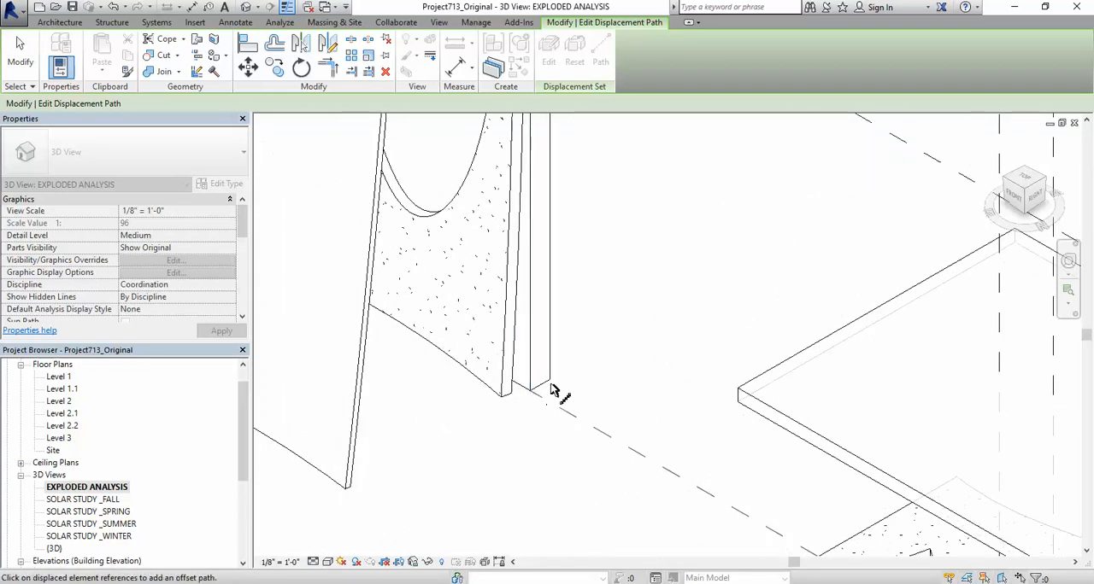
{"action": "scroll", "coordinate": [551, 367], "scroll_direction": "down", "scroll_amount": 2}
{"action": "scroll", "coordinate": [540, 384], "scroll_direction": "up", "scroll_amount": 1}
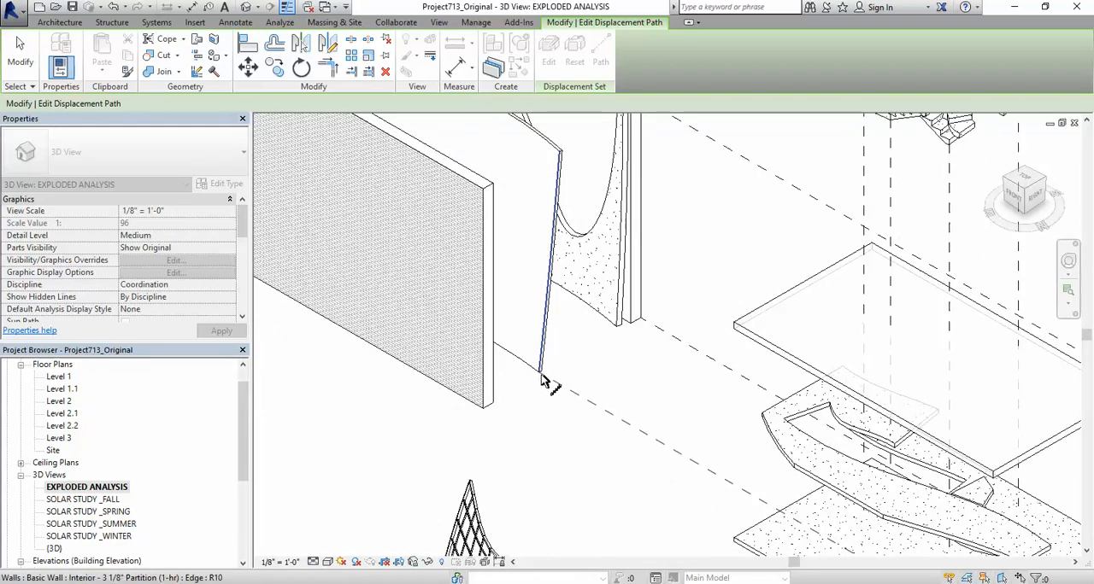
{"action": "left_click", "coordinate": [484, 203]}
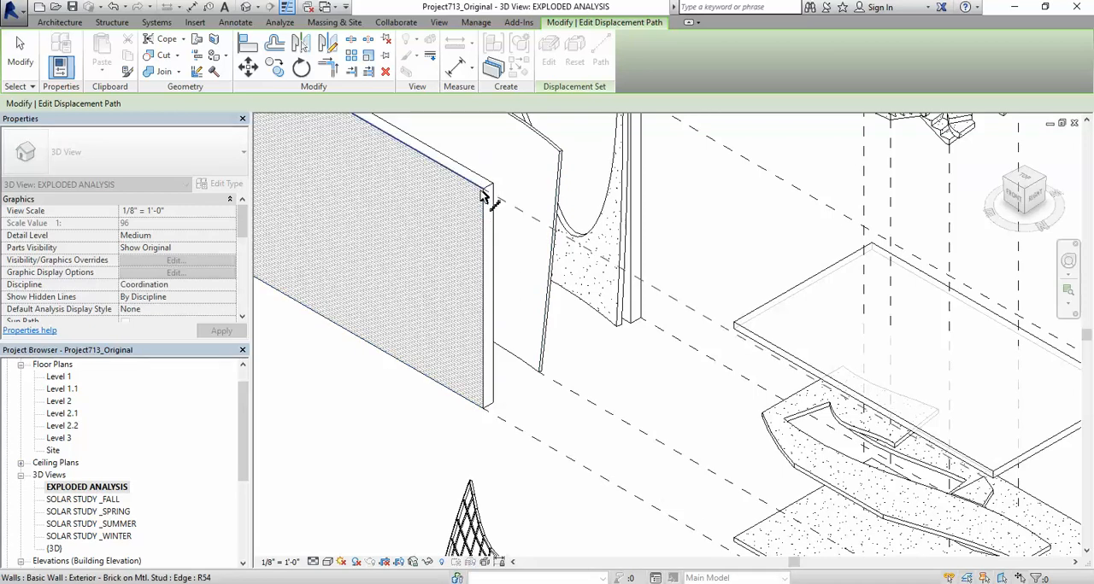
{"action": "scroll", "coordinate": [588, 317], "scroll_direction": "down", "scroll_amount": 3}
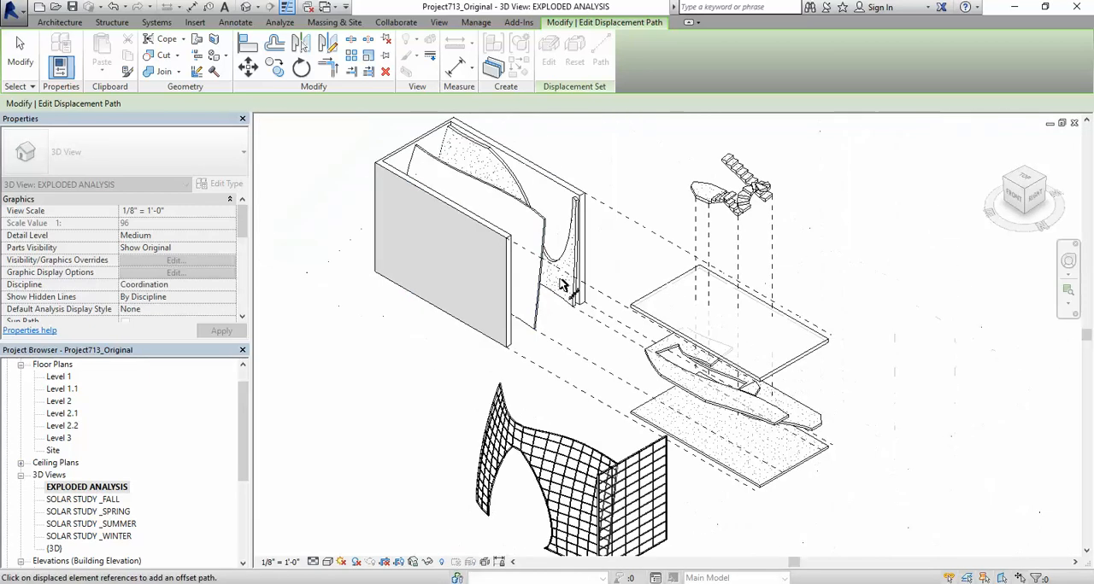
{"action": "scroll", "coordinate": [573, 215], "scroll_direction": "up", "scroll_amount": 3}
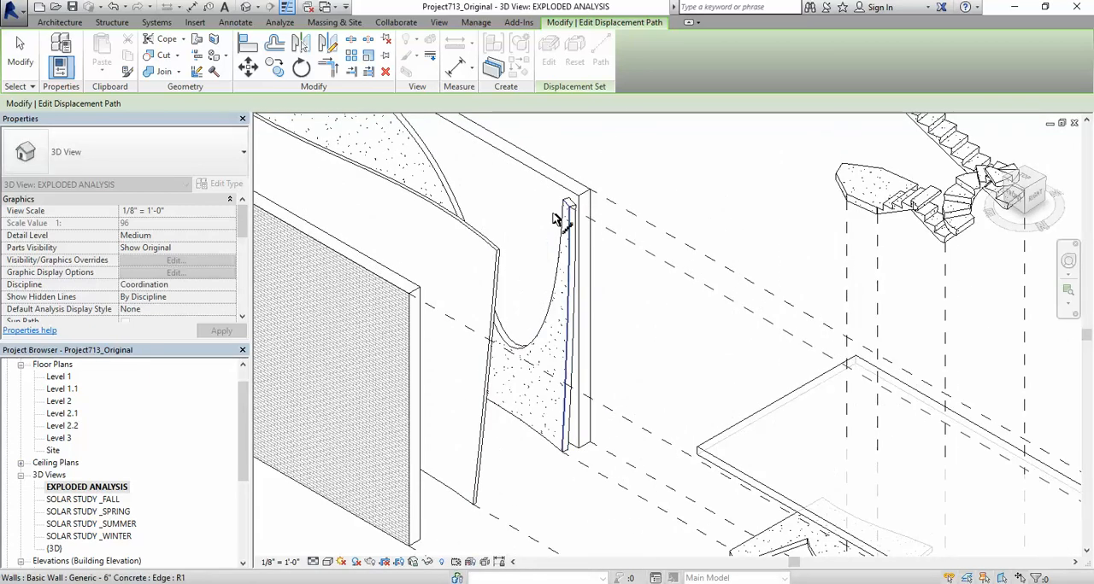
{"action": "scroll", "coordinate": [500, 271], "scroll_direction": "down", "scroll_amount": 1}
{"action": "scroll", "coordinate": [506, 266], "scroll_direction": "down", "scroll_amount": 2}
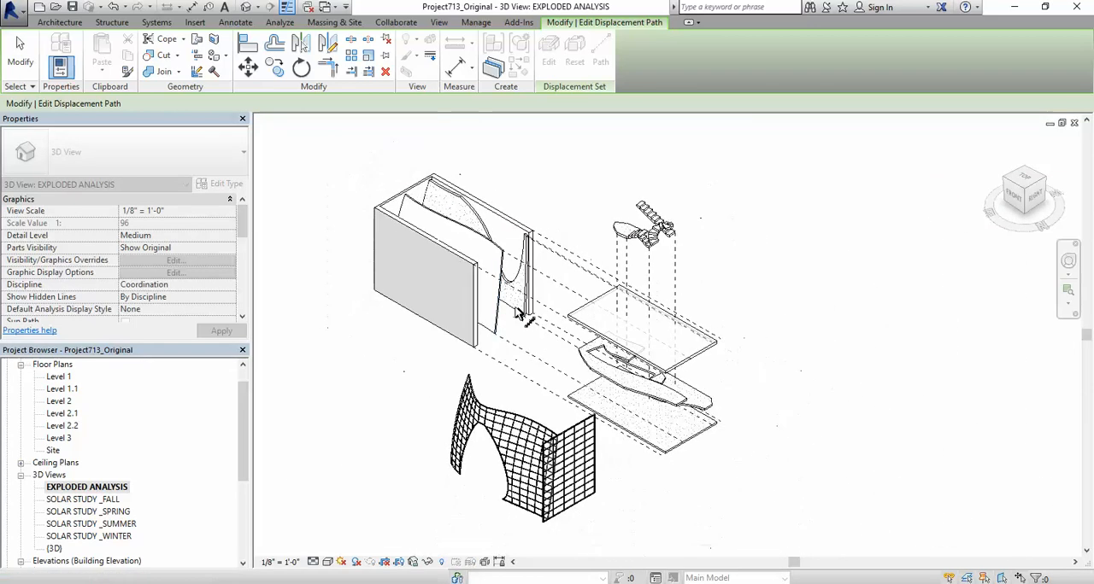
Step: Add displacement path lines from the upper corners of the displaced curved and flat curtain walls
{"action": "scroll", "coordinate": [483, 397], "scroll_direction": "up", "scroll_amount": 3}
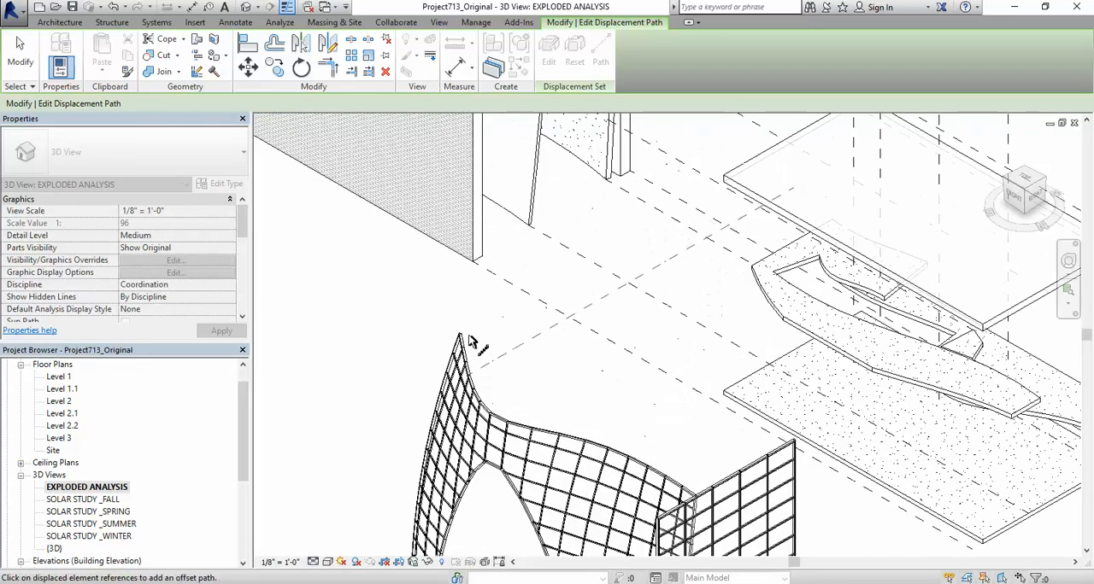
{"action": "scroll", "coordinate": [459, 338], "scroll_direction": "down", "scroll_amount": 4}
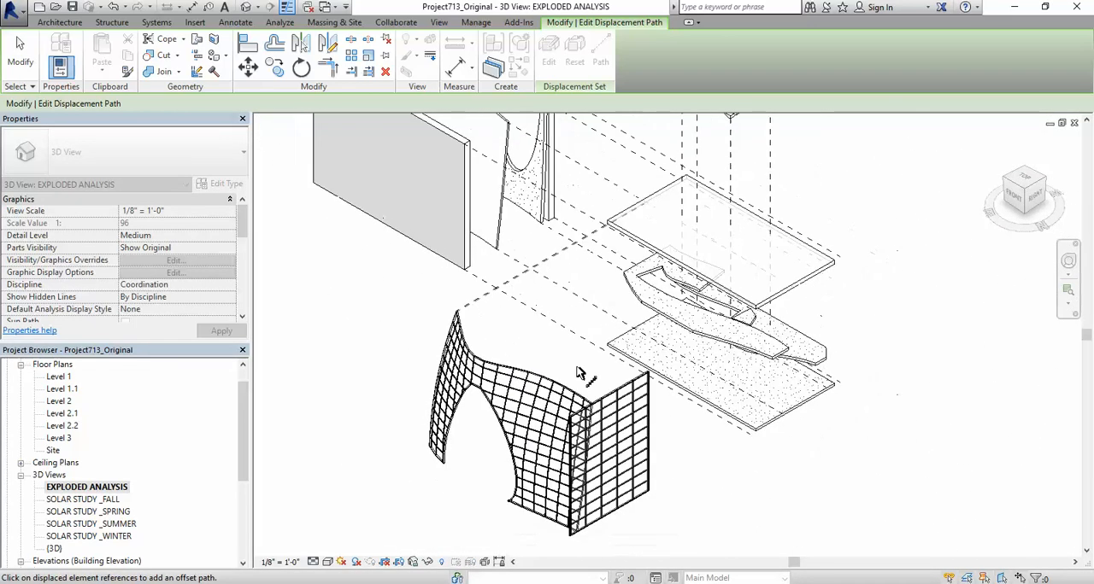
{"action": "scroll", "coordinate": [588, 410], "scroll_direction": "up", "scroll_amount": 5}
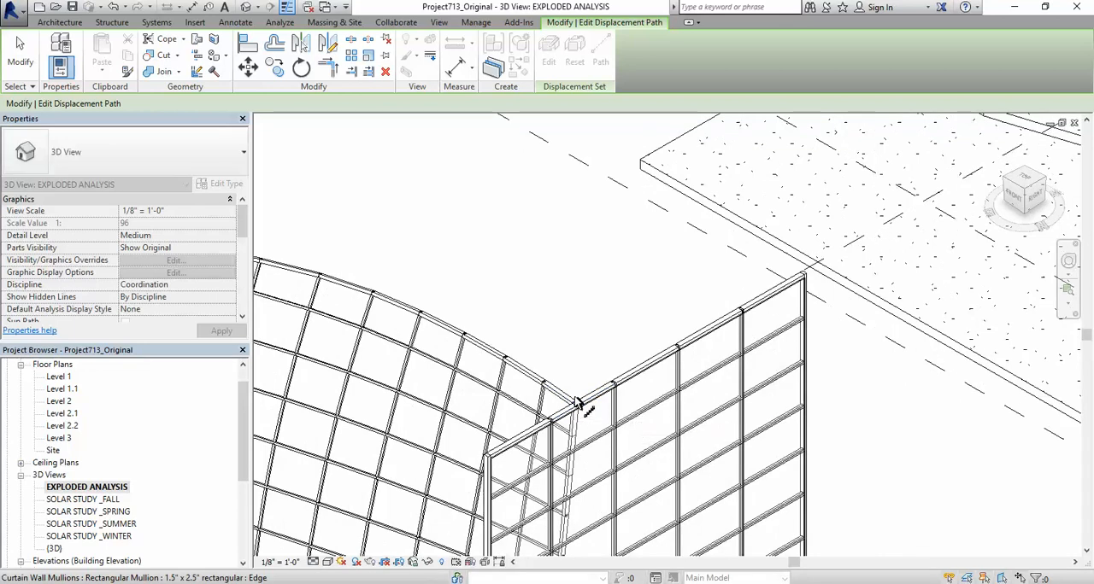
{"action": "scroll", "coordinate": [597, 358], "scroll_direction": "down", "scroll_amount": 4}
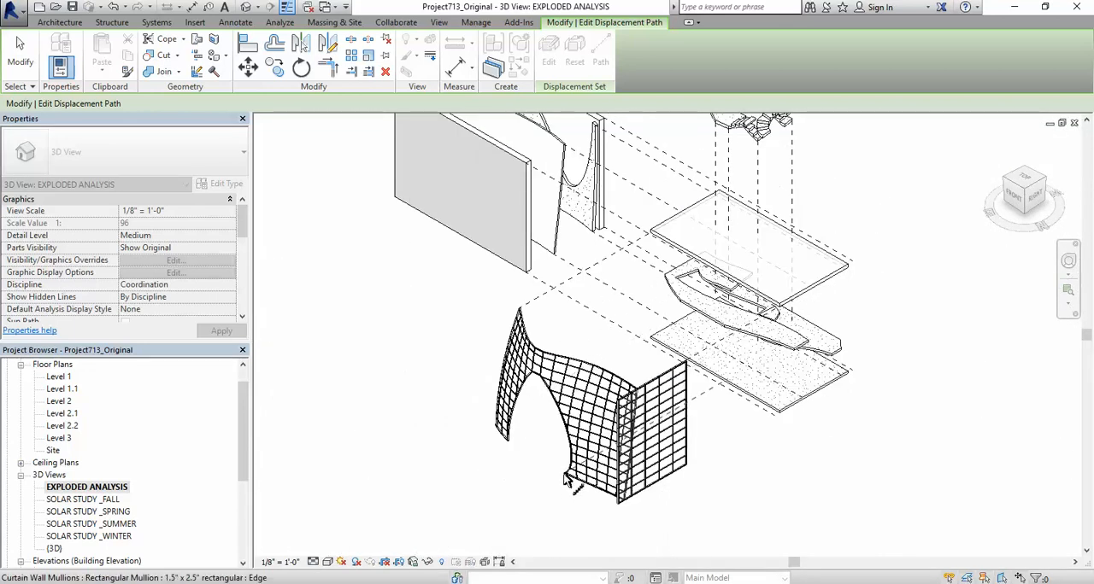
Step: Add displacement path lines from the curved curtain wall's lower corners on both sides of the arched opening, and finish path editing
{"action": "scroll", "coordinate": [559, 478], "scroll_direction": "up", "scroll_amount": 2}
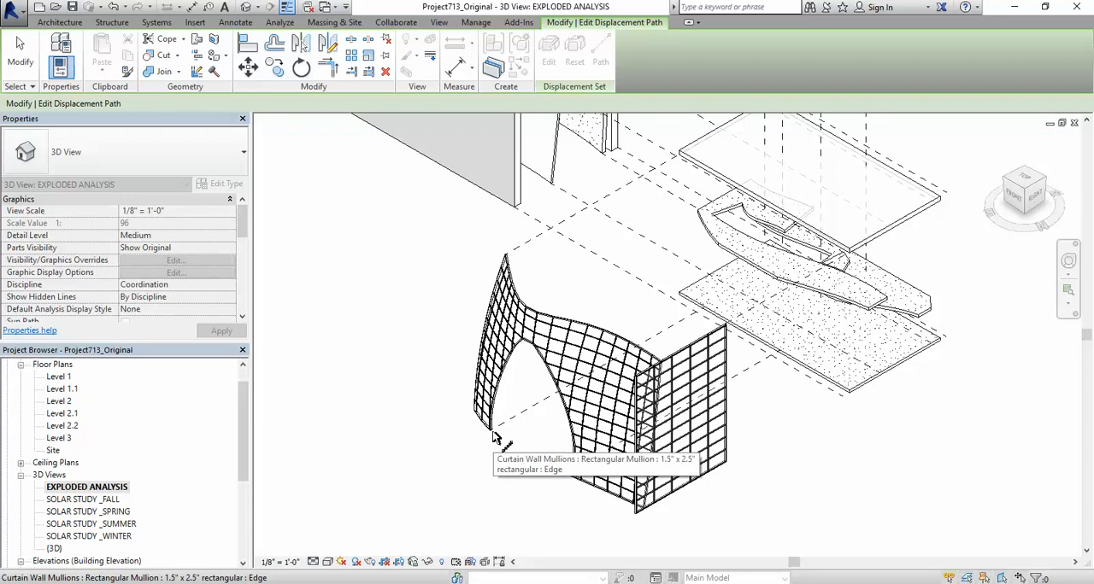
{"action": "scroll", "coordinate": [494, 437], "scroll_direction": "down", "scroll_amount": 2}
{"action": "scroll", "coordinate": [602, 490], "scroll_direction": "down", "scroll_amount": 1}
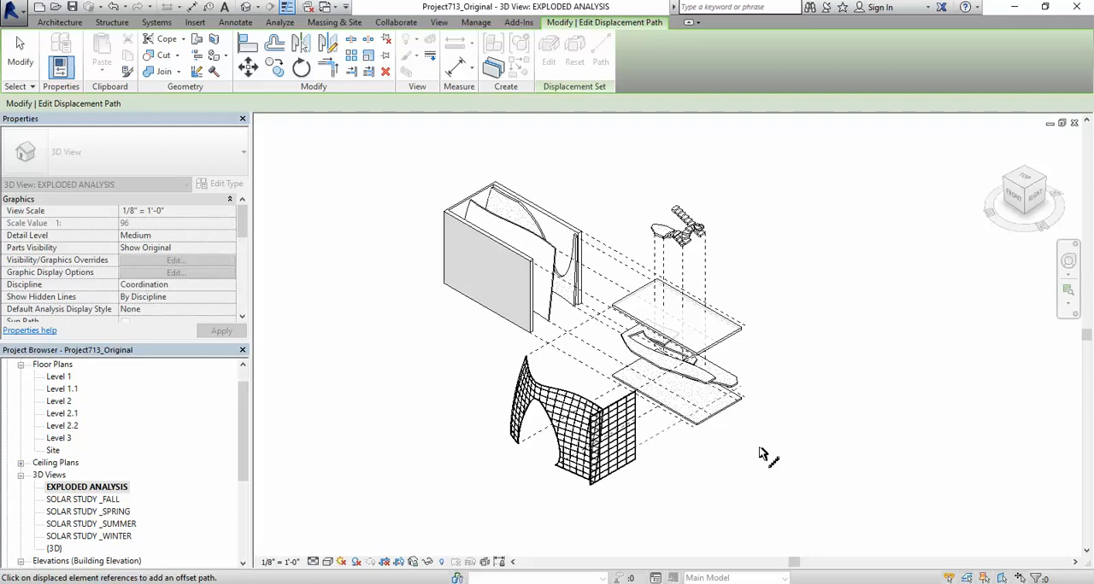
{"action": "scroll", "coordinate": [555, 458], "scroll_direction": "up", "scroll_amount": 4}
{"action": "key", "text": "Escape"}
{"action": "scroll", "coordinate": [553, 453], "scroll_direction": "down", "scroll_amount": 7}
{"action": "scroll", "coordinate": [670, 405], "scroll_direction": "up", "scroll_amount": 3}
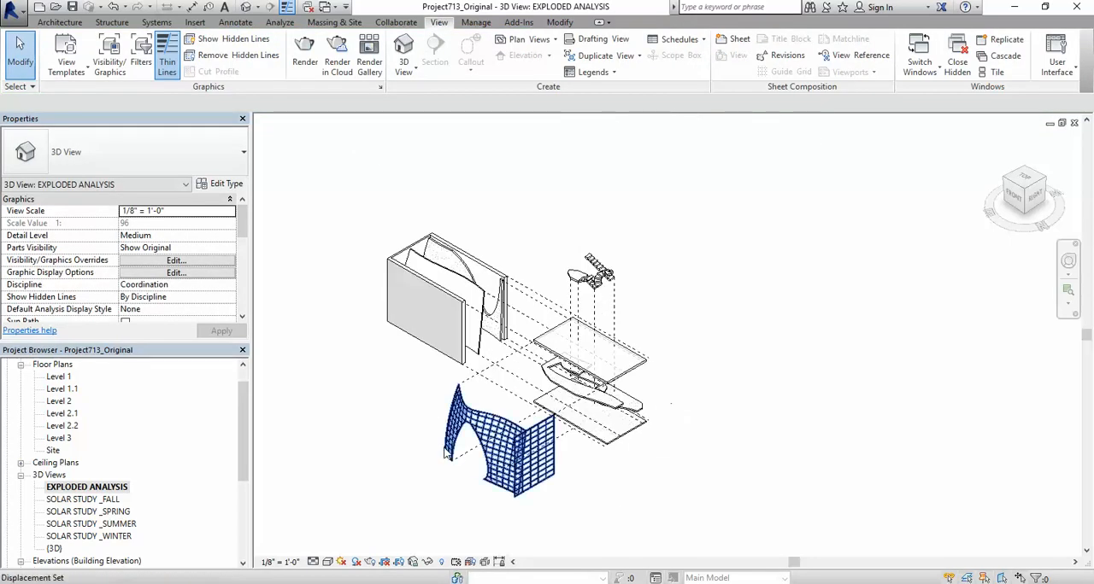
{"action": "scroll", "coordinate": [376, 459], "scroll_direction": "up", "scroll_amount": 1}
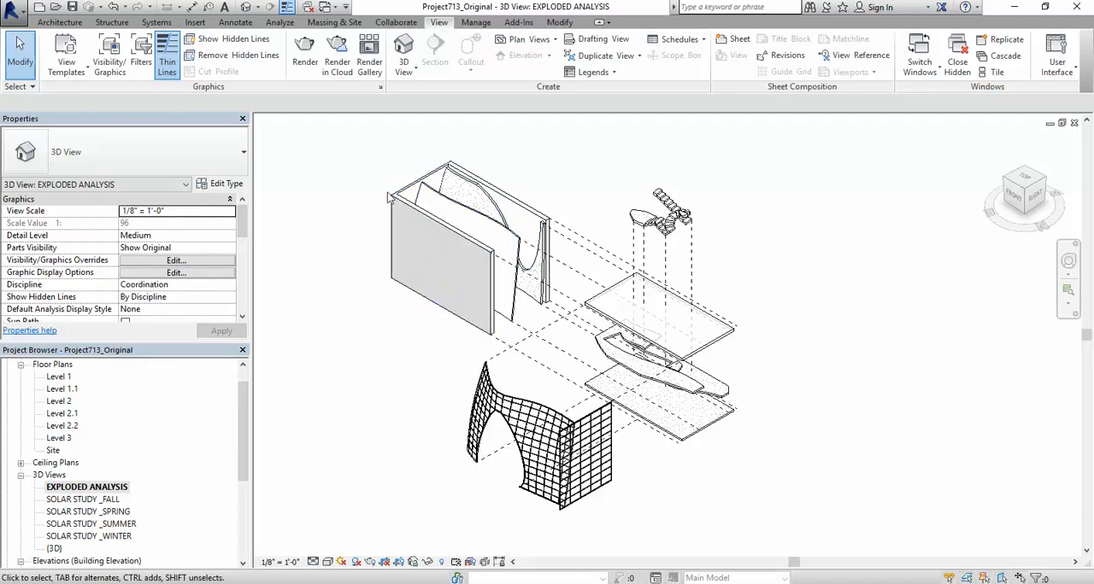
Step: Start a print and select only 3D View: EXPLODED ANALYSIS in the view/sheet set, clearing SOLAR STUDY _SUMMER
{"action": "left_click", "coordinate": [18, 17]}
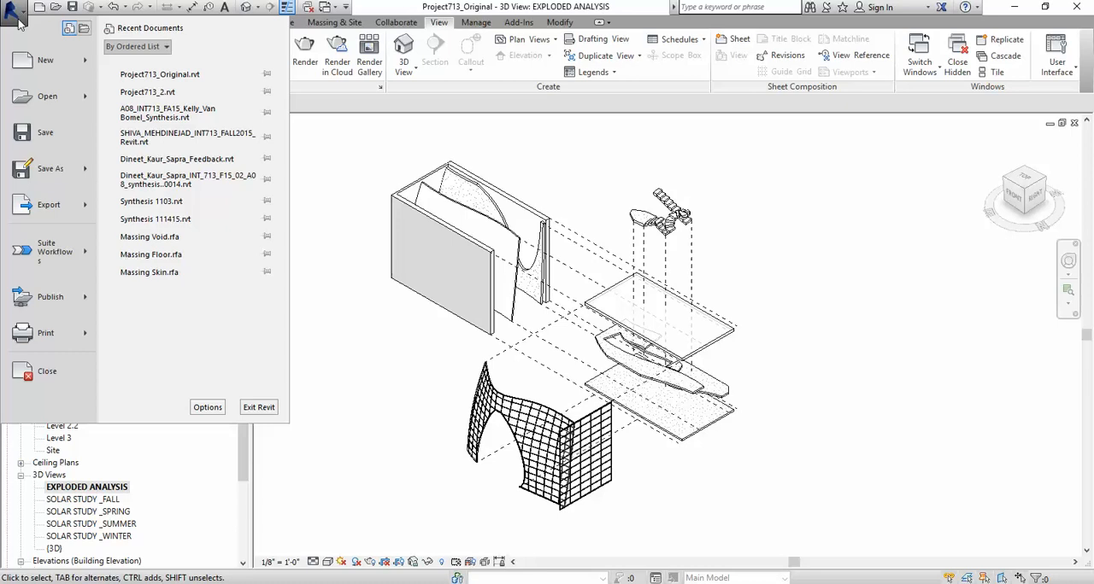
{"action": "left_click", "coordinate": [45, 336]}
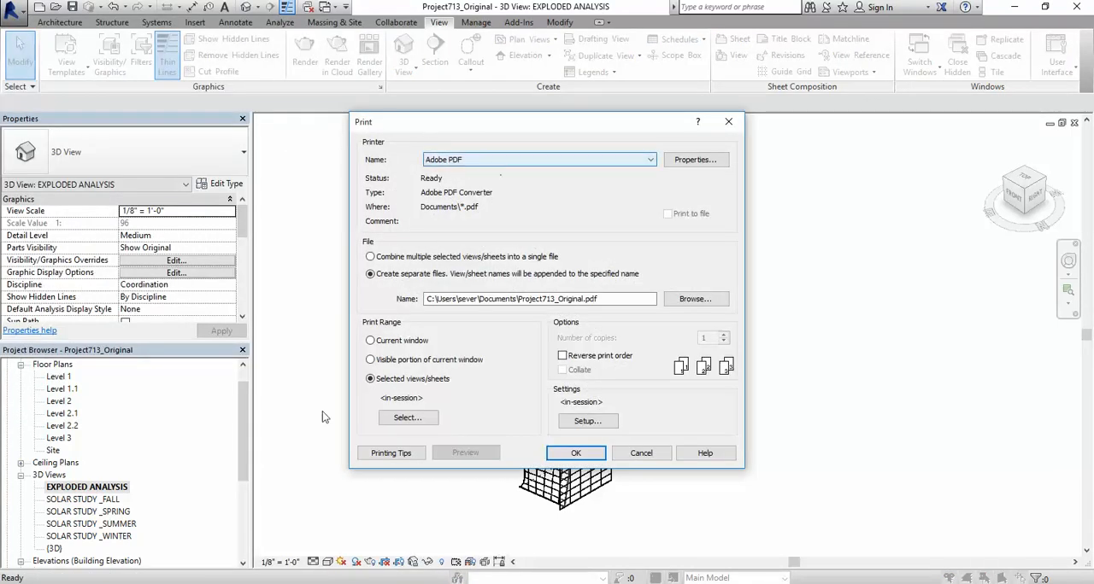
{"action": "left_click", "coordinate": [403, 418]}
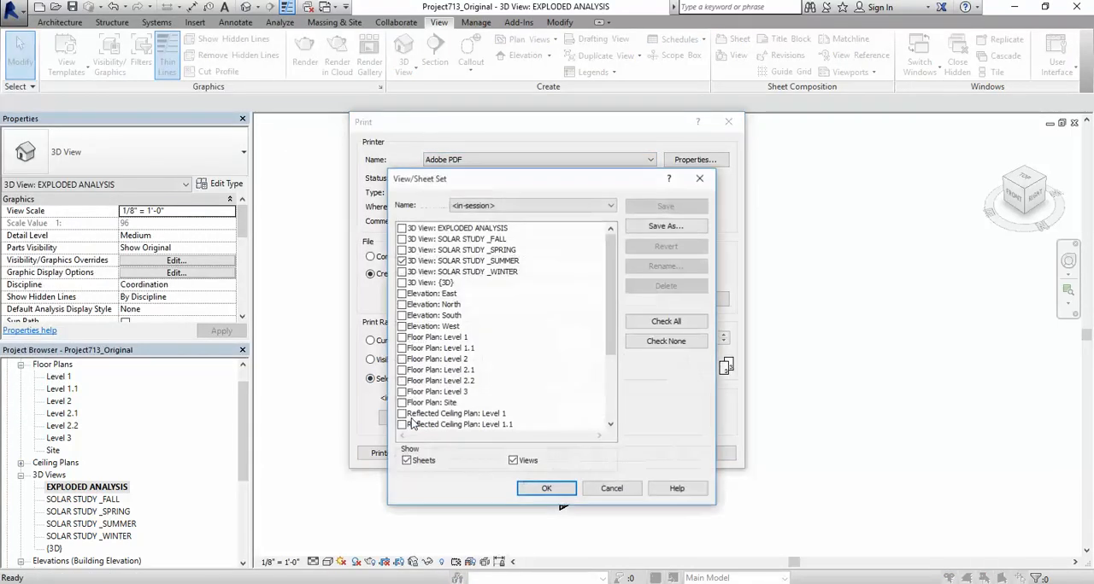
{"action": "left_click", "coordinate": [402, 228]}
{"action": "left_click", "coordinate": [402, 261]}
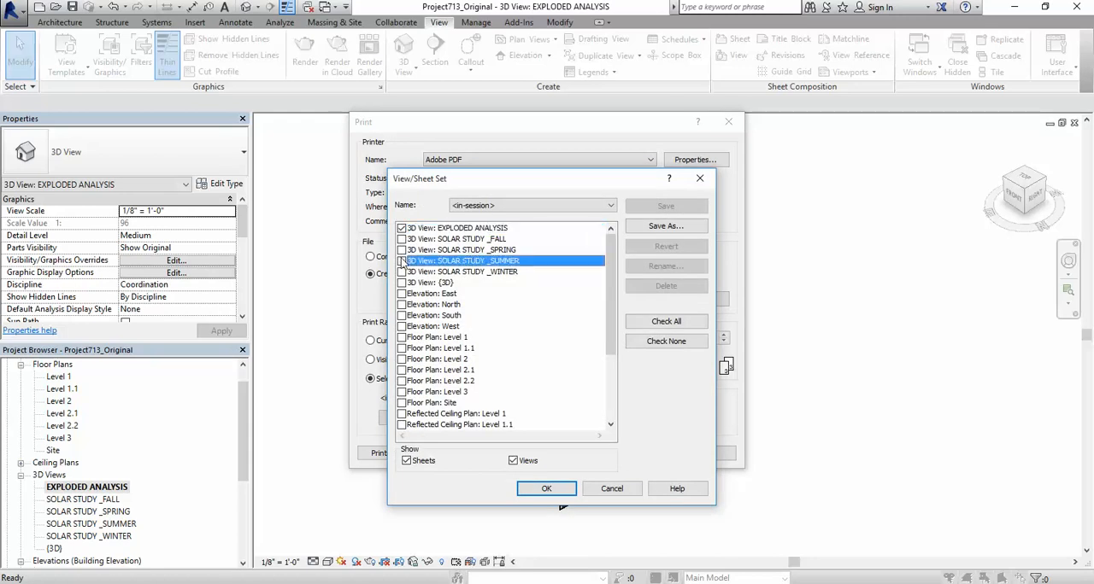
{"action": "left_click", "coordinate": [546, 489]}
{"action": "left_click", "coordinate": [578, 307]}
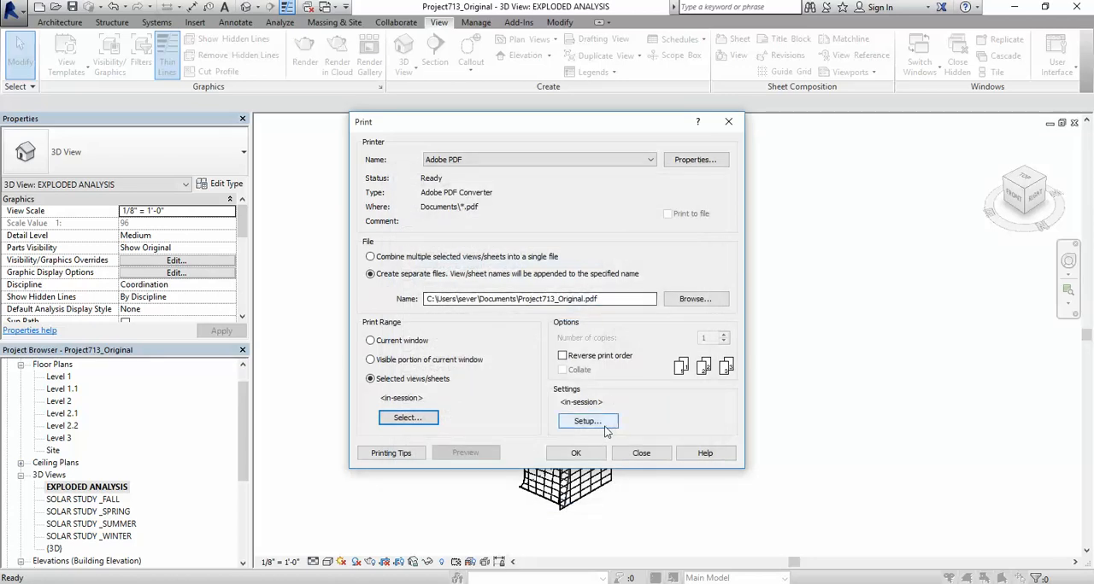
Step: Set the print setup's zoom to Fit to page and print the selected view as a separate file with Adobe PDF
{"action": "left_click", "coordinate": [588, 422]}
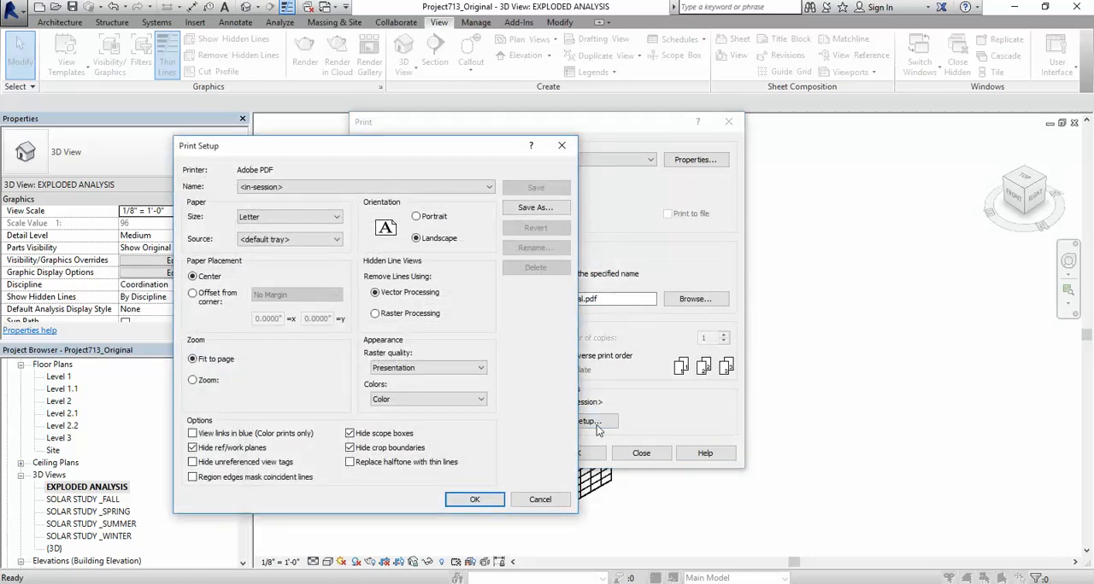
{"action": "left_click", "coordinate": [193, 381]}
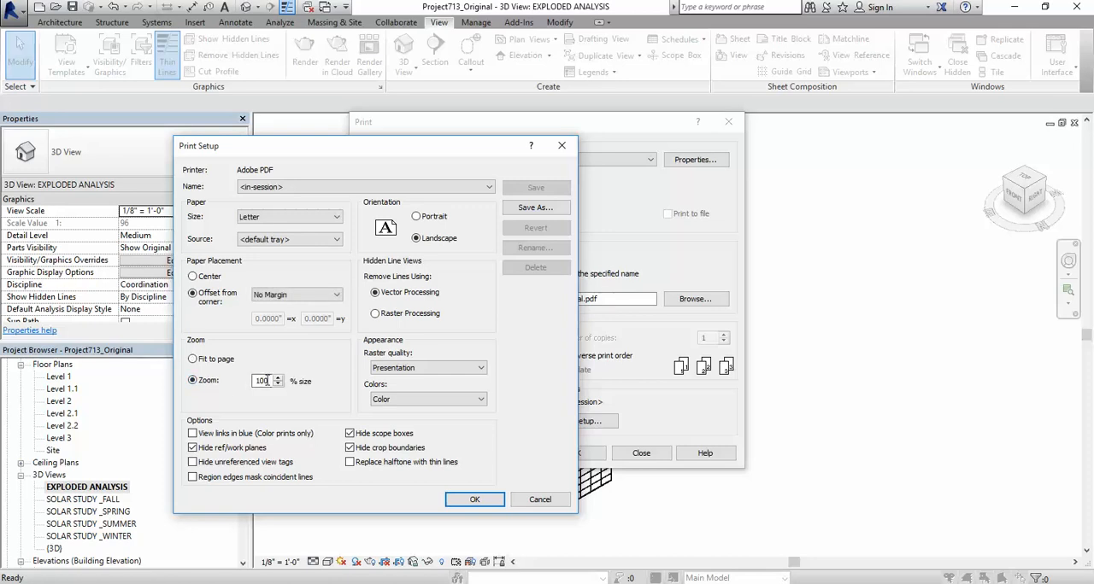
{"action": "left_click", "coordinate": [193, 360]}
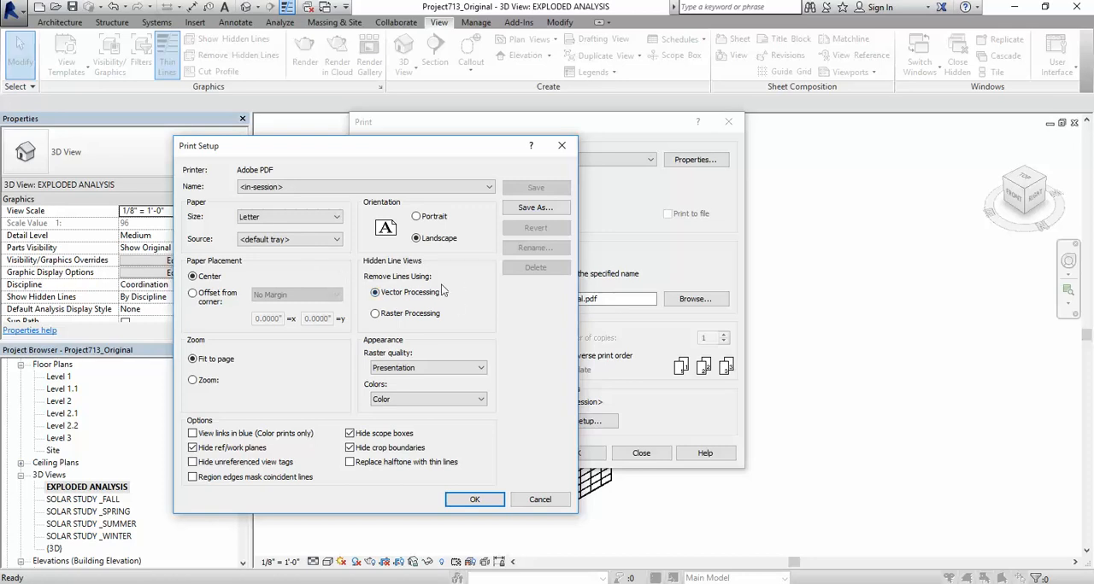
{"action": "left_click", "coordinate": [474, 499]}
{"action": "left_click", "coordinate": [576, 453]}
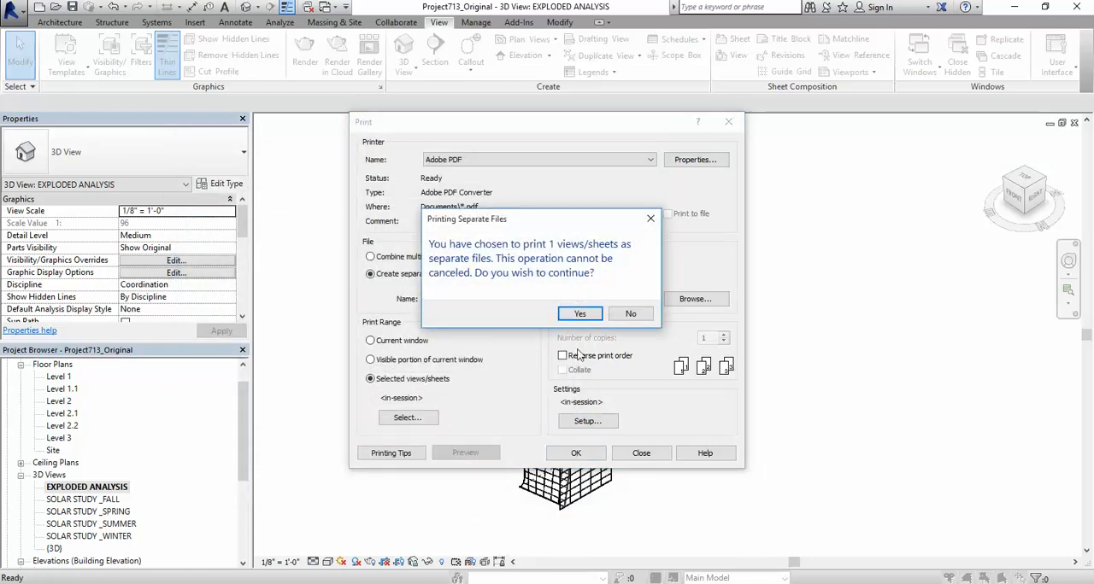
{"action": "left_click", "coordinate": [576, 314]}
{"action": "left_click", "coordinate": [749, 422]}
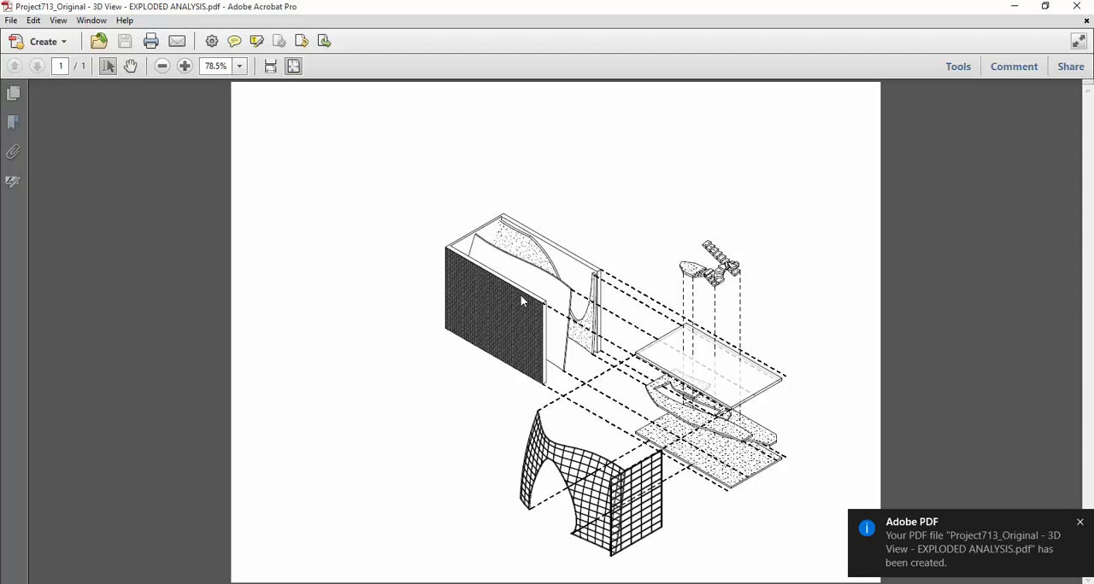
Step: Examine the displaced elements, path lines and line weights in the printed exploded view PDF
{"action": "scroll", "coordinate": [523, 297], "scroll_direction": "up", "scroll_amount": 2, "text": "ctrl"}
{"action": "scroll", "coordinate": [538, 296], "scroll_direction": "down", "scroll_amount": 3}
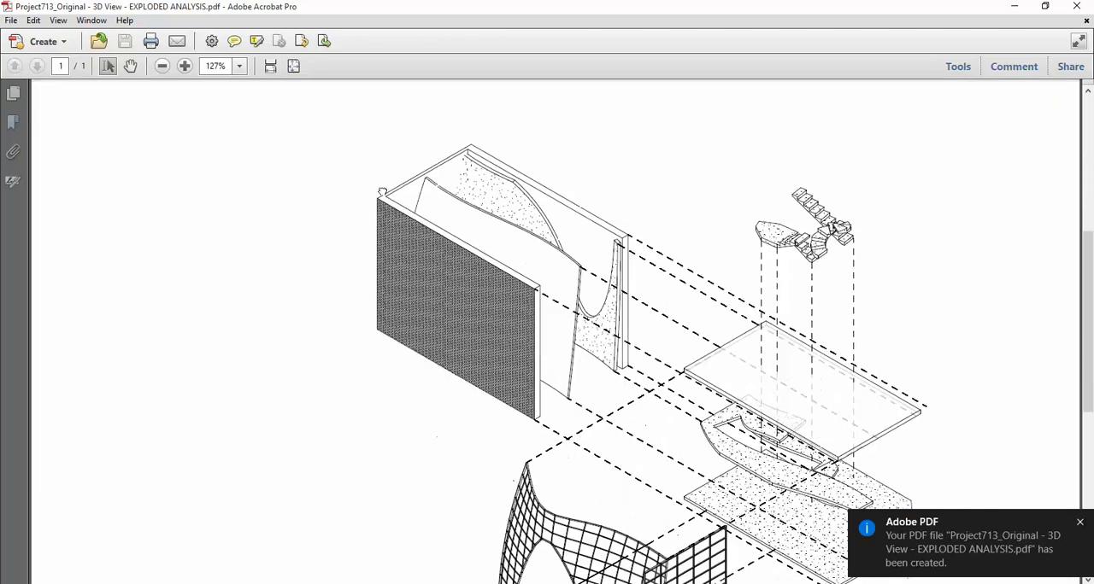
{"action": "scroll", "coordinate": [584, 251], "scroll_direction": "down", "scroll_amount": 2}
{"action": "scroll", "coordinate": [581, 171], "scroll_direction": "up", "scroll_amount": 1, "text": "ctrl"}
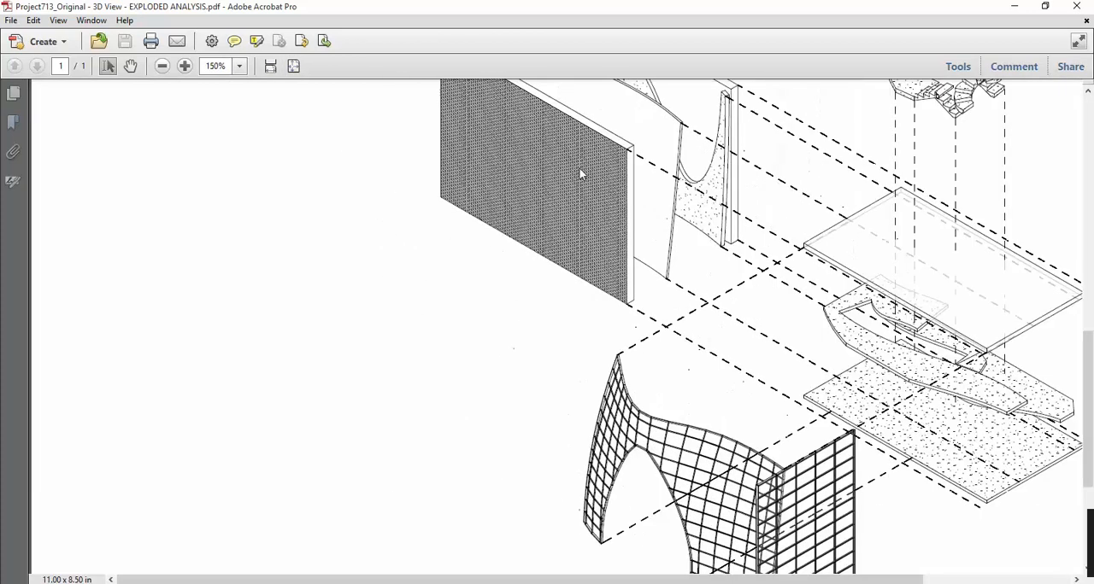
{"action": "left_click_drag", "start_coordinate": [689, 246], "coordinate": [496, 270]}
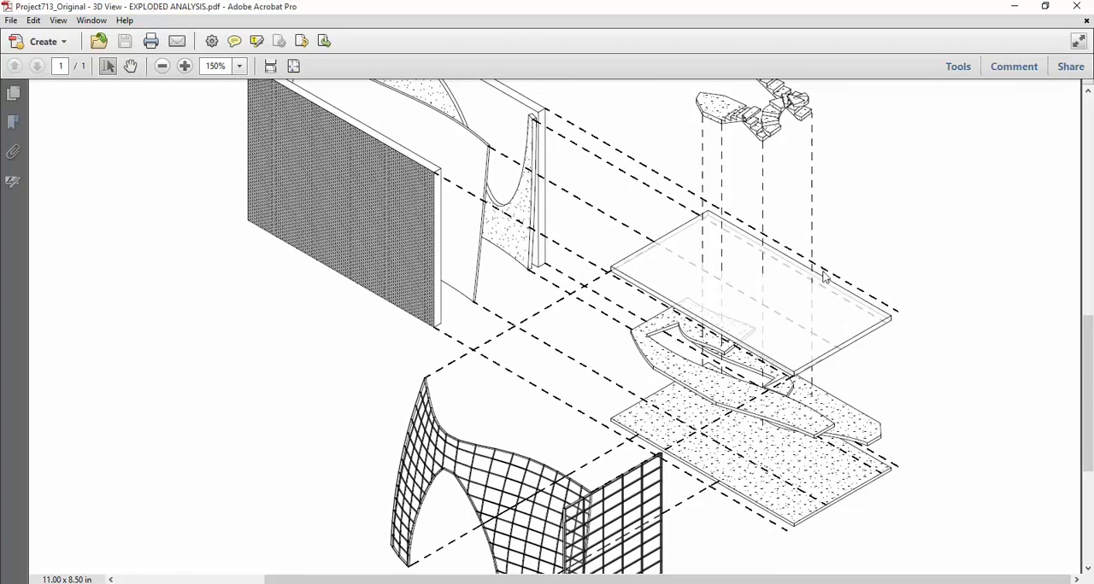
{"action": "scroll", "coordinate": [824, 275], "scroll_direction": "up", "scroll_amount": 1, "text": "ctrl"}
{"action": "left_click_drag", "start_coordinate": [861, 349], "coordinate": [509, 195]}
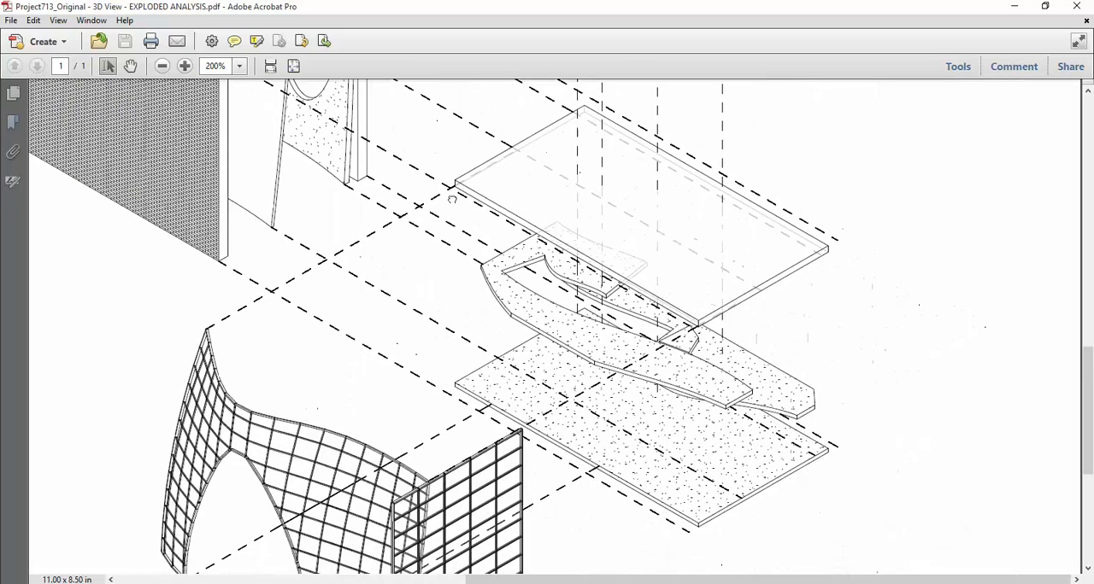
{"action": "left_click_drag", "start_coordinate": [488, 260], "coordinate": [615, 408]}
{"action": "left_click_drag", "start_coordinate": [618, 249], "coordinate": [587, 339]}
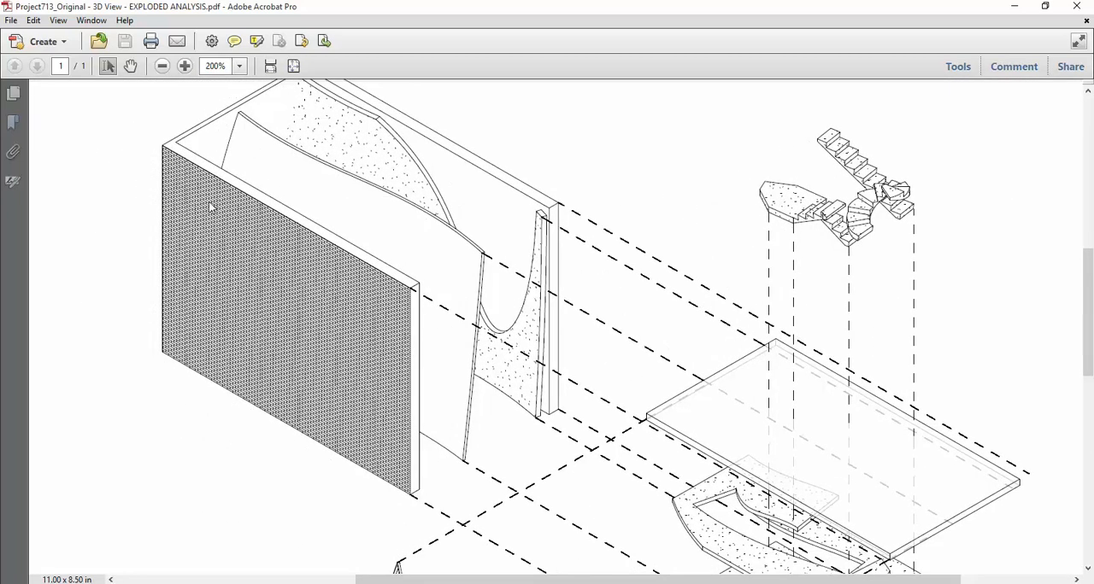
Step: Inspect the brick wall's surface pattern up close in the PDF and review the path lines around the roof, floors and stairs
{"action": "scroll", "coordinate": [283, 398], "scroll_direction": "up", "scroll_amount": 1, "text": "ctrl"}
{"action": "middle_click_drag", "start_coordinate": [320, 415], "coordinate": [232, 307]}
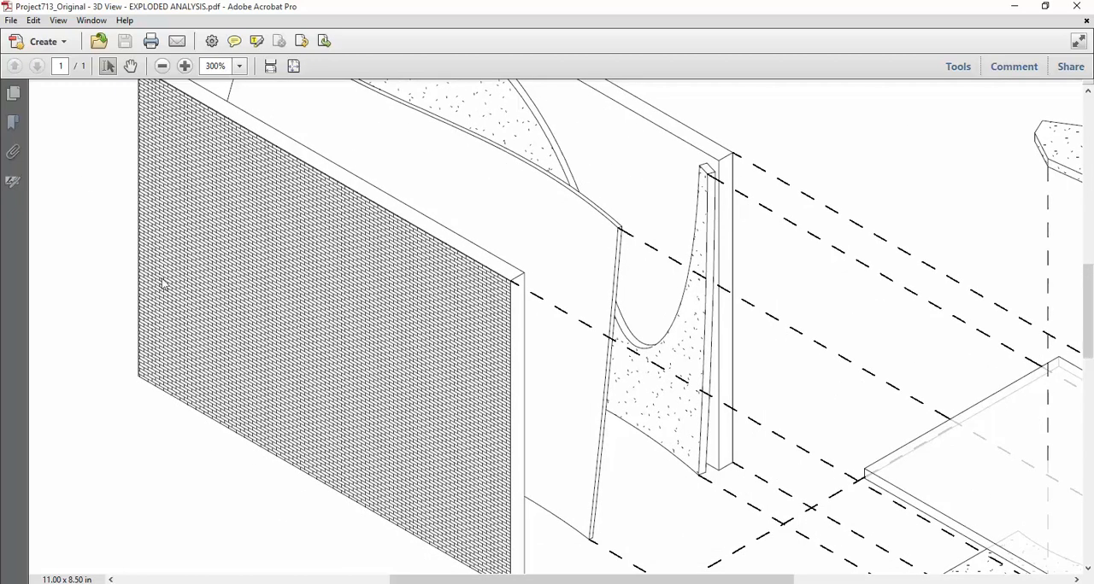
{"action": "mouse_move", "coordinate": [538, 368]}
{"action": "middle_mouse_down"}
{"action": "mouse_move", "coordinate": [483, 368]}
{"action": "mouse_move", "coordinate": [480, 383]}
{"action": "middle_mouse_up"}
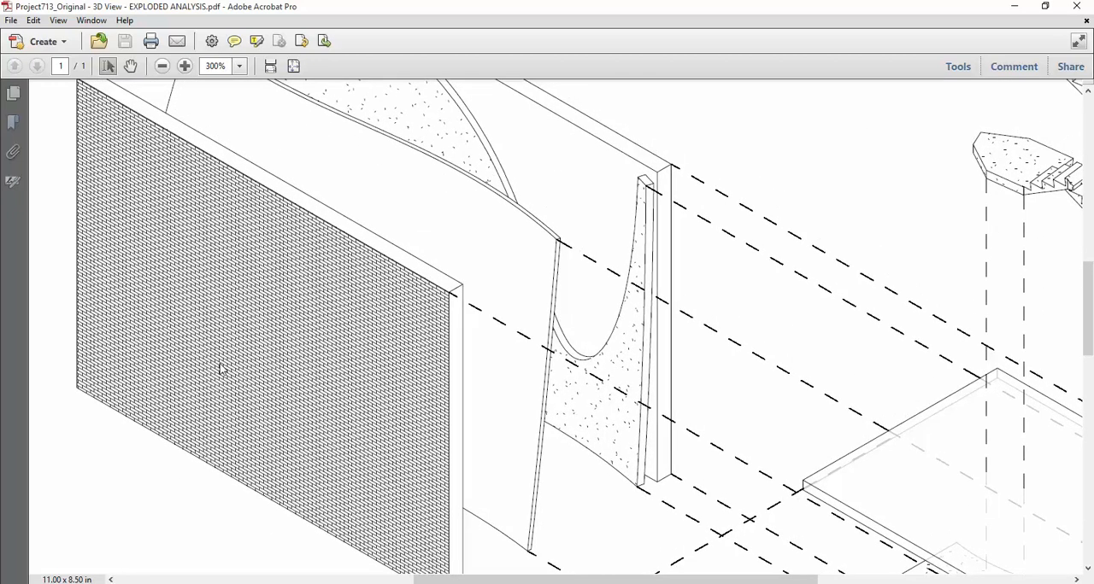
{"action": "scroll", "coordinate": [220, 366], "scroll_direction": "down", "scroll_amount": 1, "text": "ctrl"}
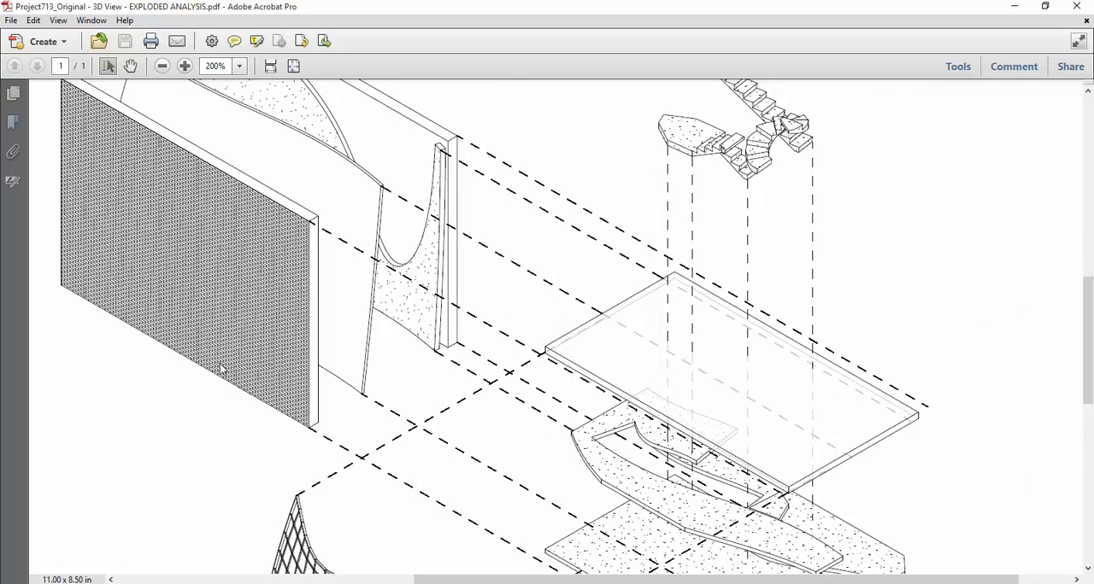
{"action": "middle_click_drag", "start_coordinate": [232, 311], "coordinate": [269, 345]}
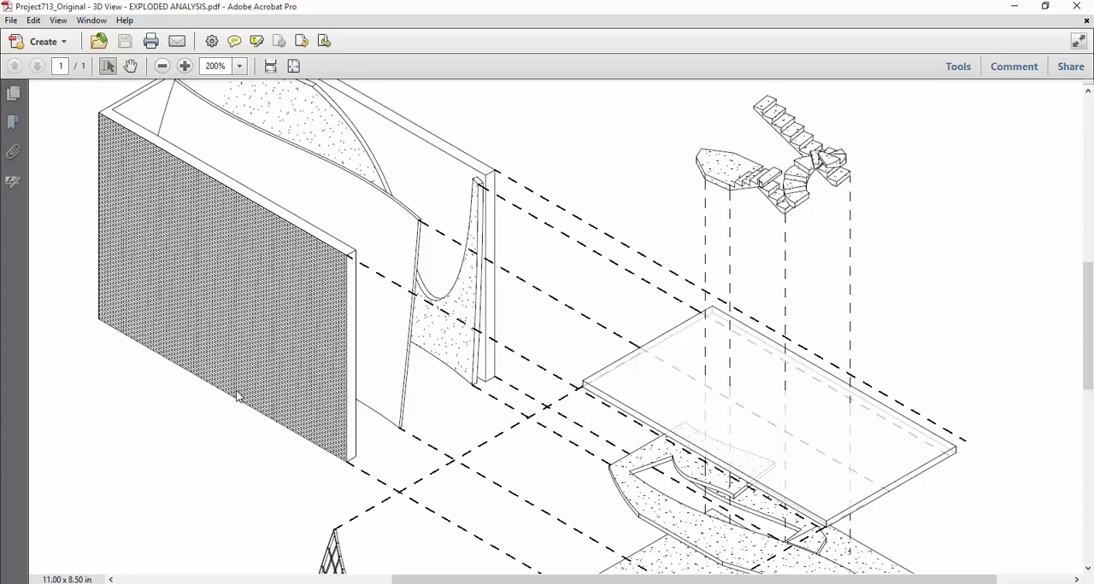
{"action": "scroll", "coordinate": [236, 396], "scroll_direction": "down", "scroll_amount": 1}
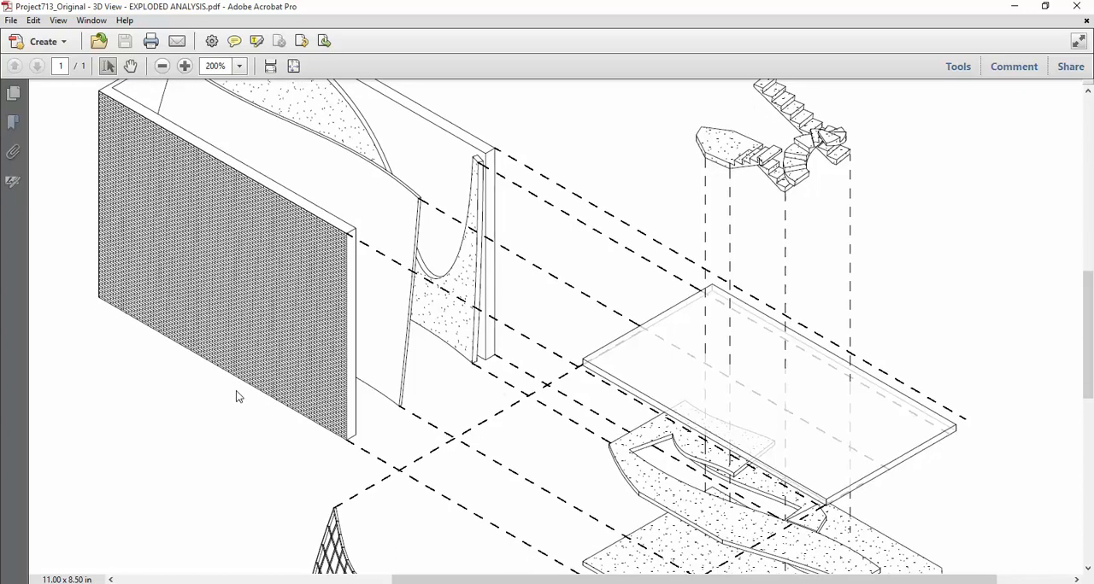
{"action": "scroll", "coordinate": [545, 322], "scroll_direction": "up", "scroll_amount": 2}
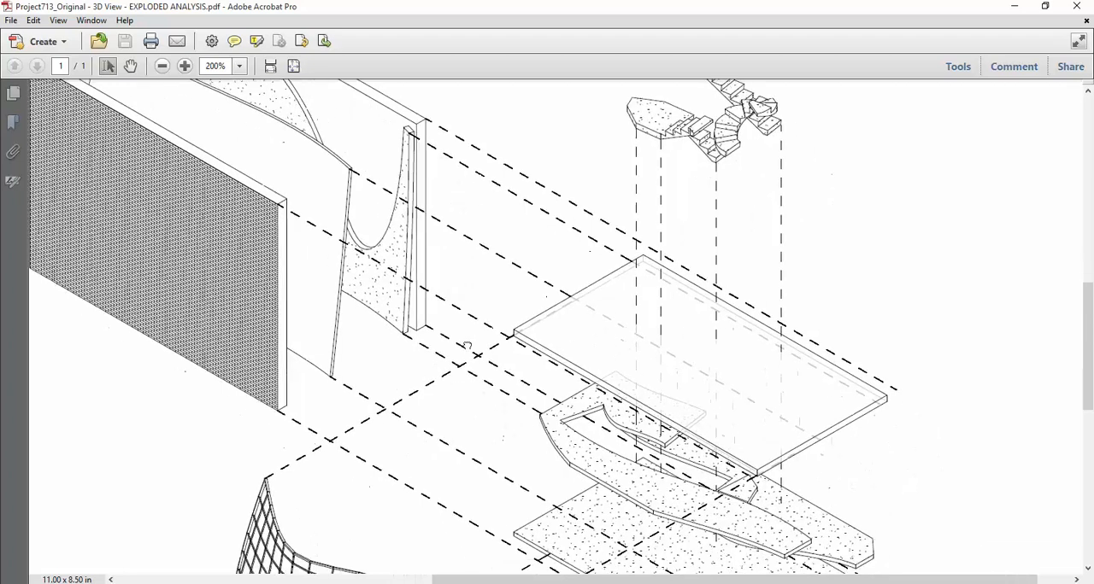
{"action": "left_click_drag", "start_coordinate": [539, 420], "coordinate": [412, 249]}
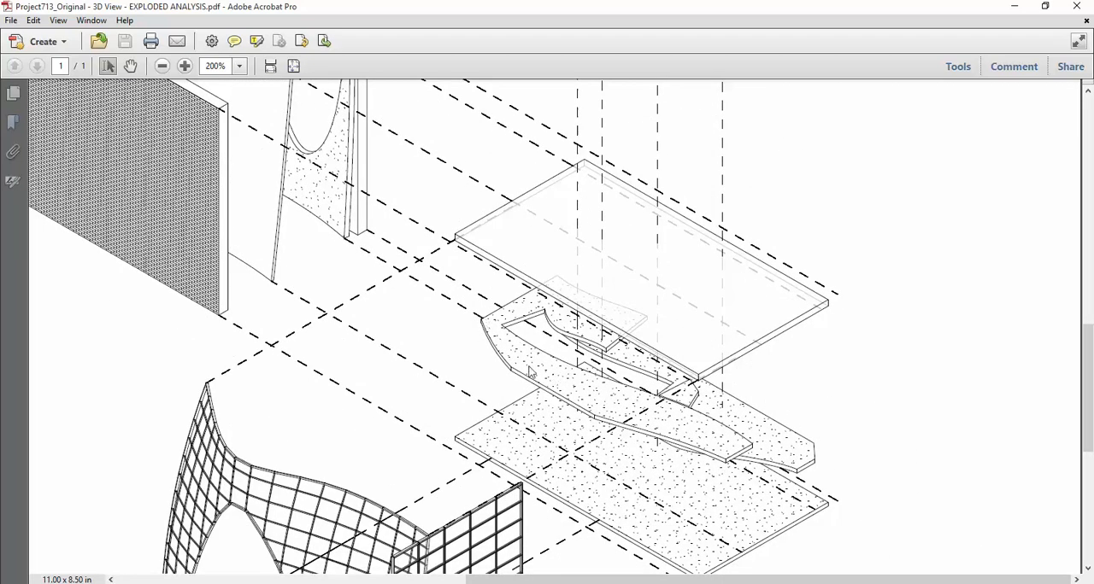
{"action": "left_click_drag", "start_coordinate": [401, 328], "coordinate": [502, 467]}
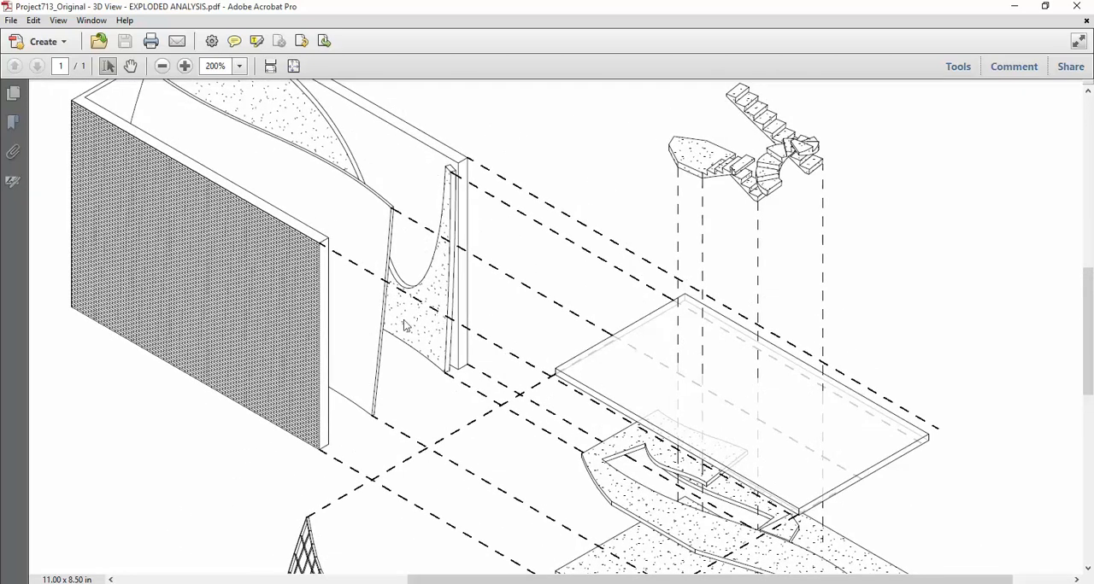
{"action": "left_click_drag", "start_coordinate": [547, 319], "coordinate": [379, 305]}
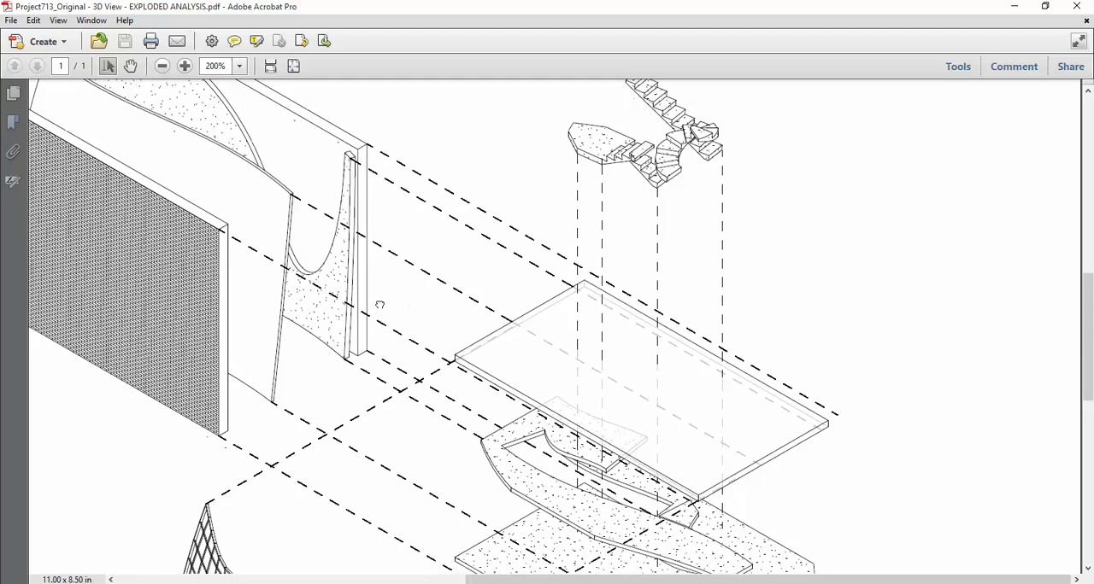
{"action": "scroll", "coordinate": [397, 309], "scroll_direction": "down", "scroll_amount": 3, "text": "ctrl"}
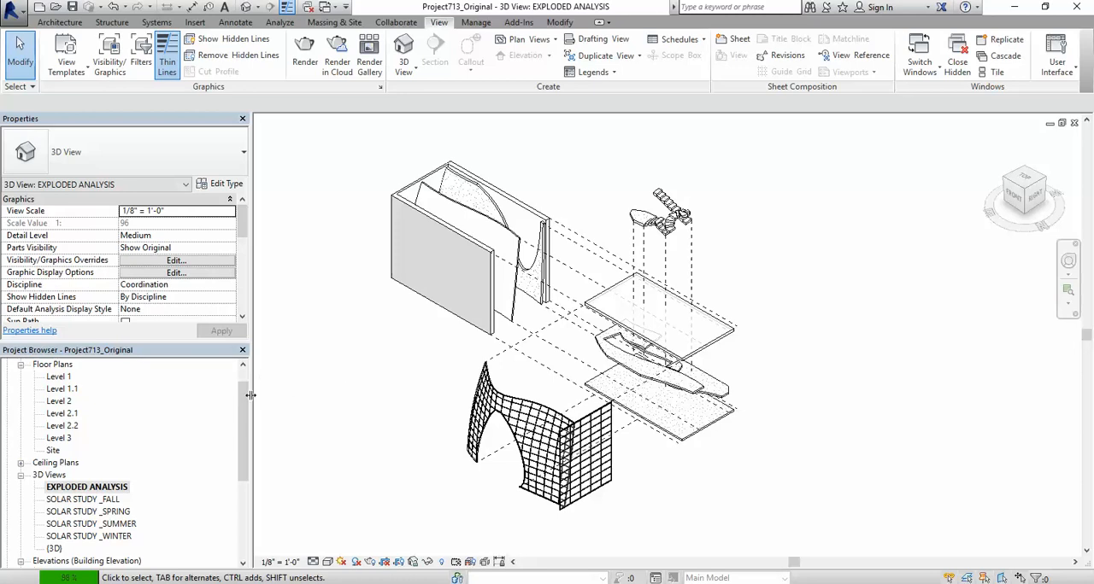
Step: Switch back to Revit and open the {3D} view of the building
{"action": "mouse_move", "coordinate": [246, 396]}
{"action": "left_mouse_down"}
{"action": "mouse_move", "coordinate": [244, 382]}
{"action": "mouse_move", "coordinate": [245, 416]}
{"action": "left_mouse_up"}
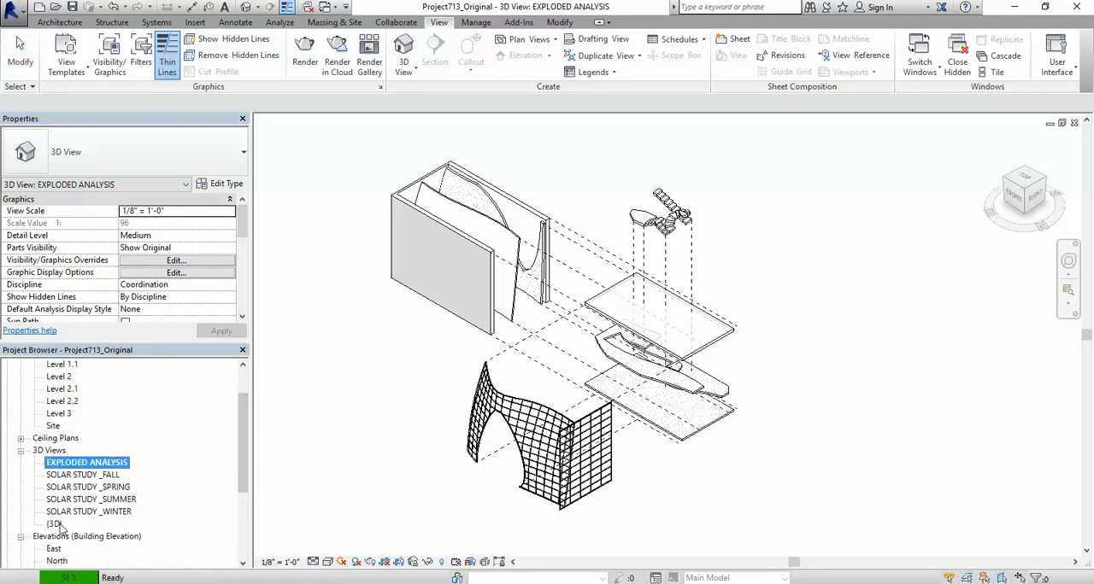
{"action": "double_click", "coordinate": [57, 525]}
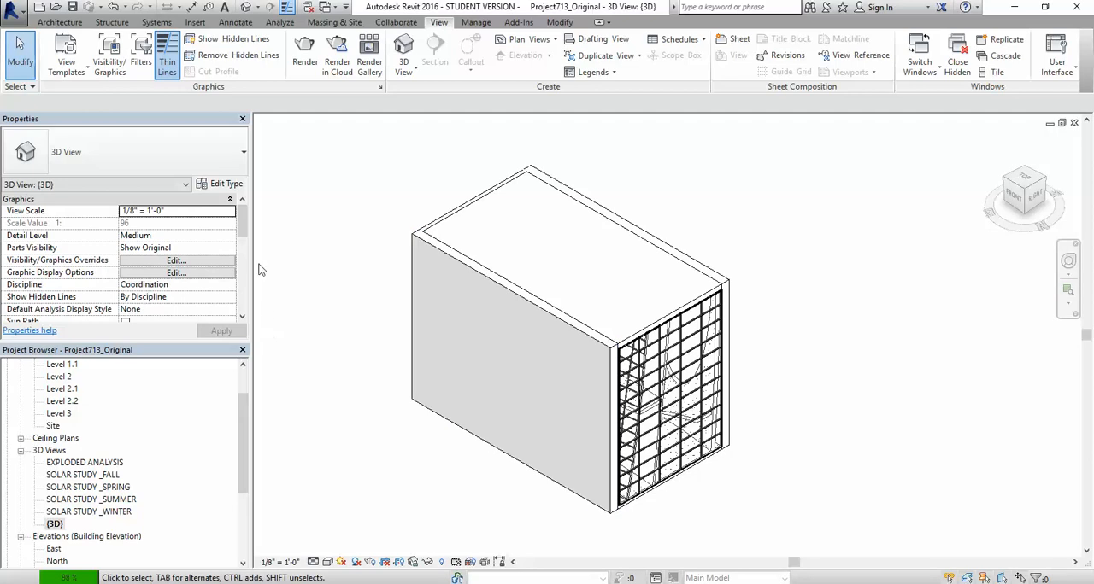
Step: Duplicate the {3D} view and rename the copy AXO SECTION
{"action": "left_click_drag", "start_coordinate": [246, 229], "coordinate": [246, 240]}
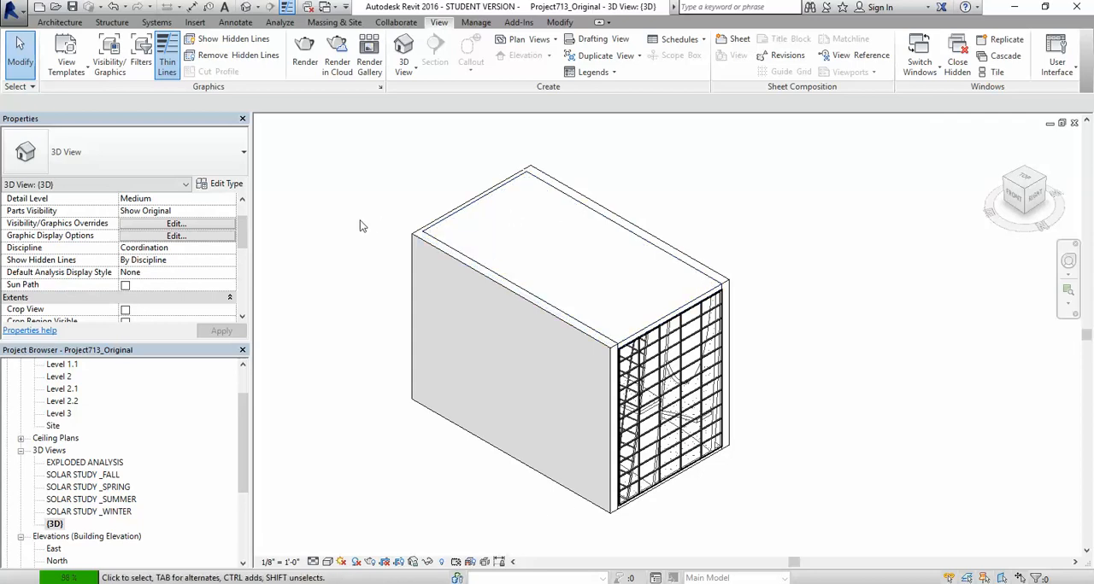
{"action": "left_click", "coordinate": [54, 525]}
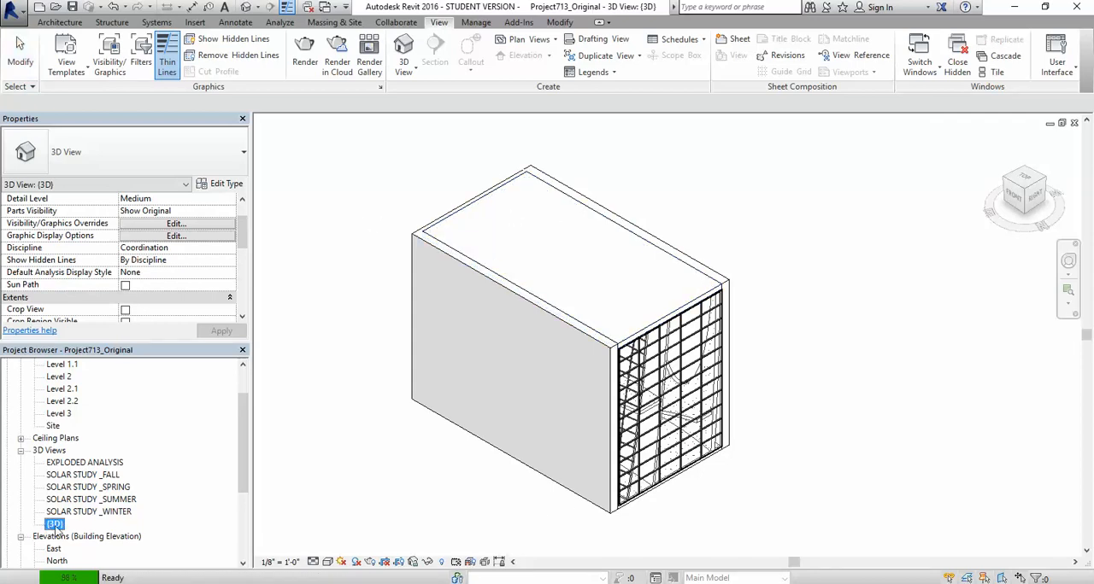
{"action": "right_click", "coordinate": [54, 524]}
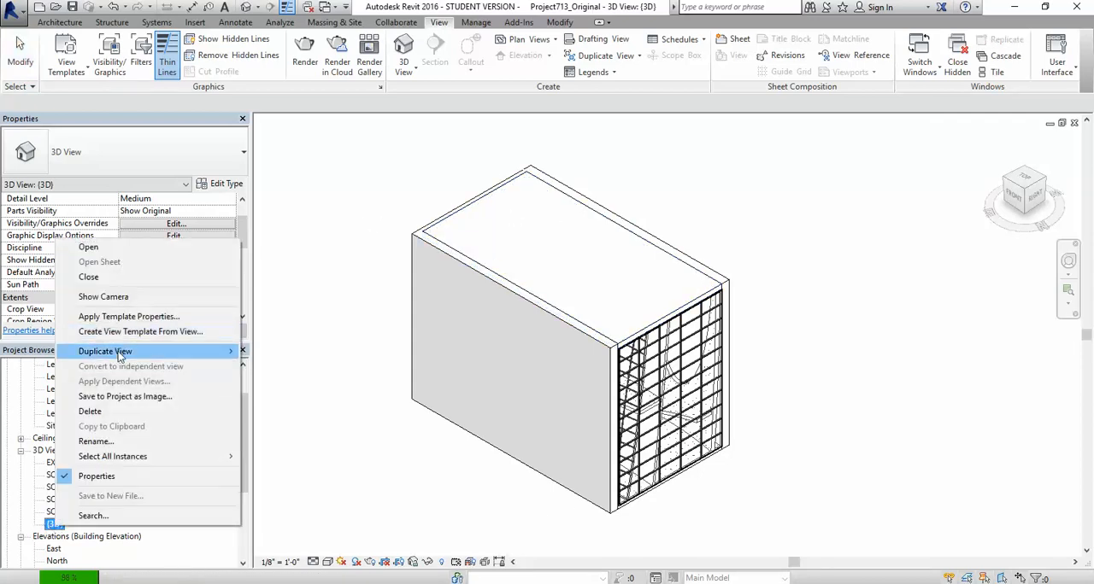
{"action": "mouse_move", "coordinate": [139, 354]}
{"action": "left_click", "coordinate": [311, 354]}
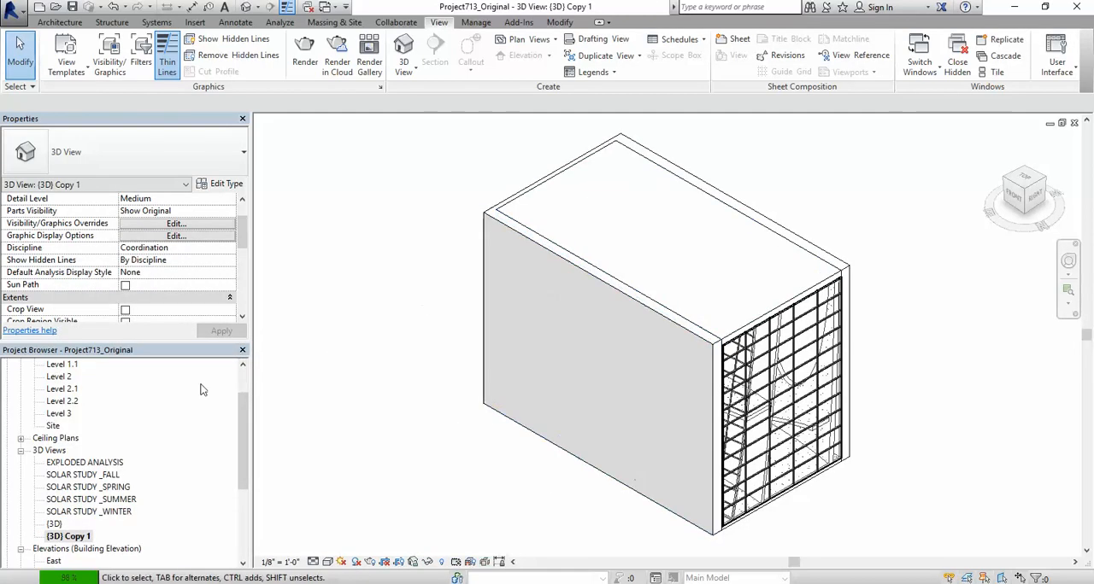
{"action": "right_click", "coordinate": [61, 536]}
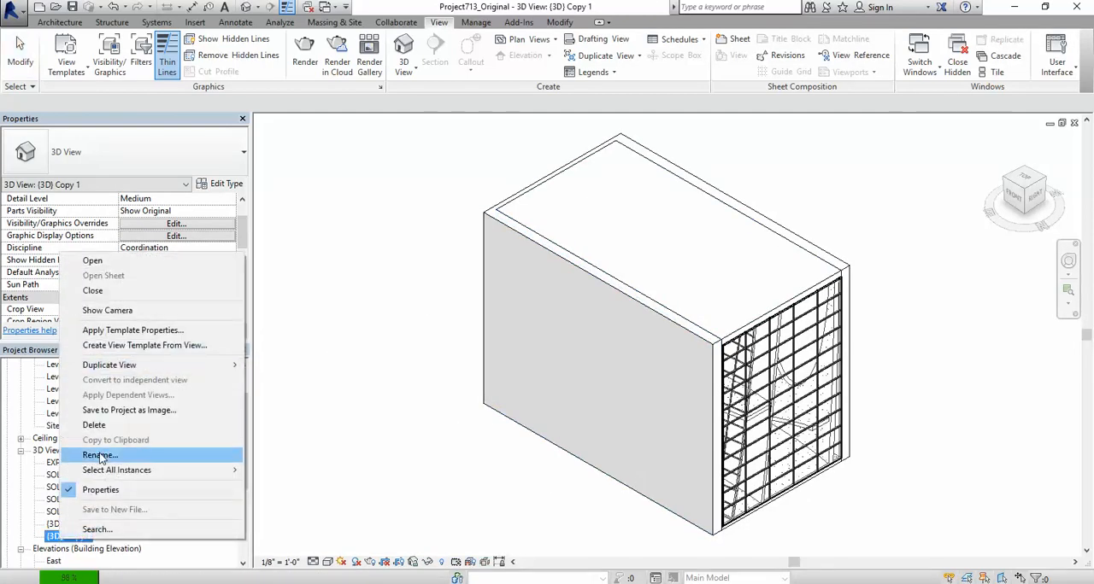
{"action": "left_click", "coordinate": [94, 457]}
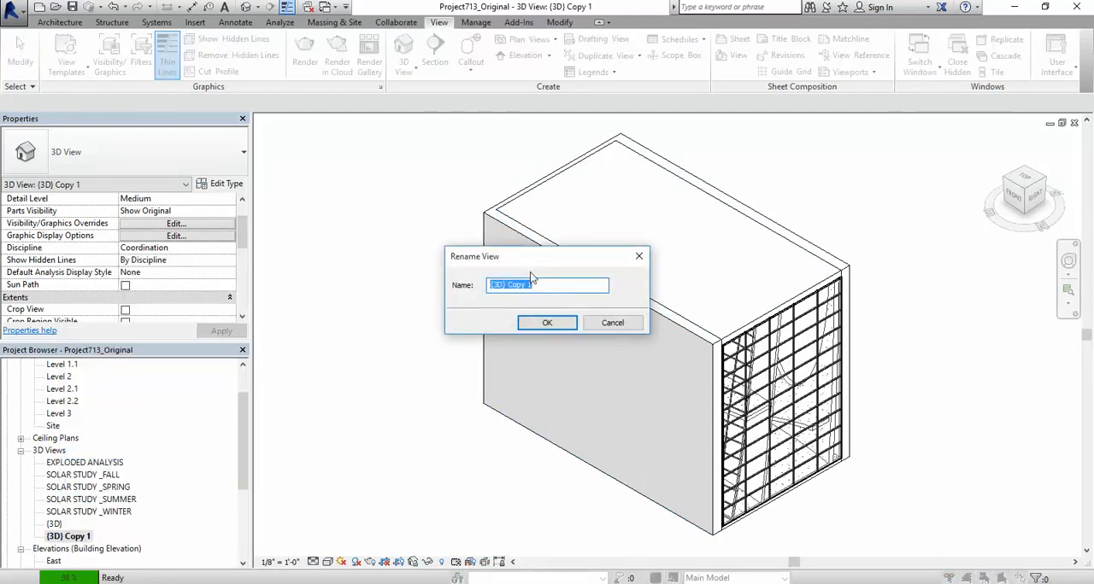
{"action": "type", "text": "AXO SECTION"}
{"action": "left_click", "coordinate": [547, 322]}
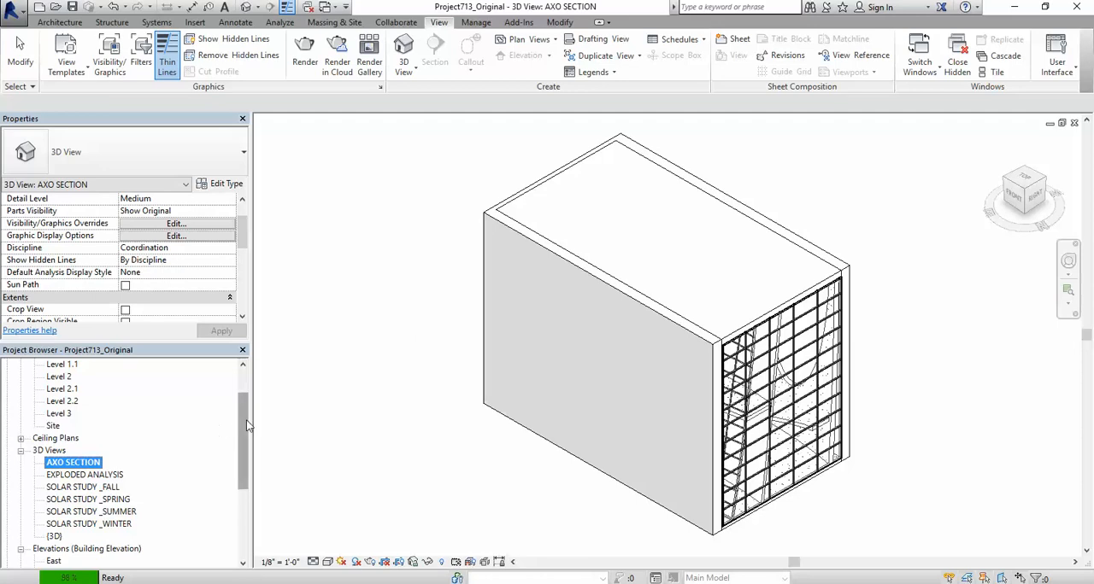
Step: Turn on the Section Box for the AXO SECTION view and apply the change
{"action": "scroll", "coordinate": [246, 425], "scroll_direction": "up", "scroll_amount": 1}
{"action": "scroll", "coordinate": [313, 406], "scroll_direction": "down", "scroll_amount": 1}
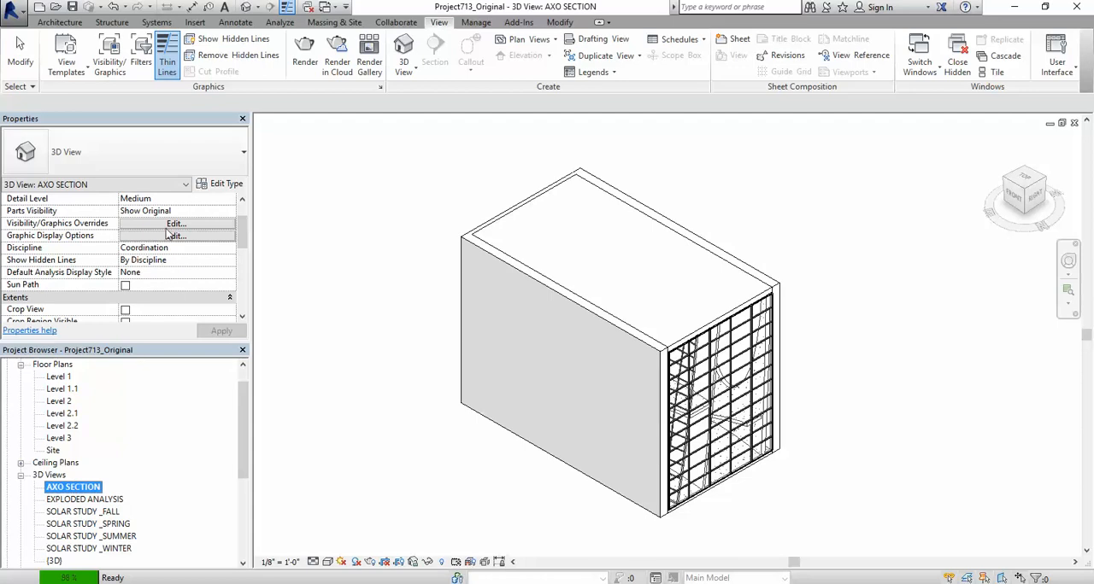
{"action": "left_click_drag", "start_coordinate": [246, 238], "coordinate": [247, 256]}
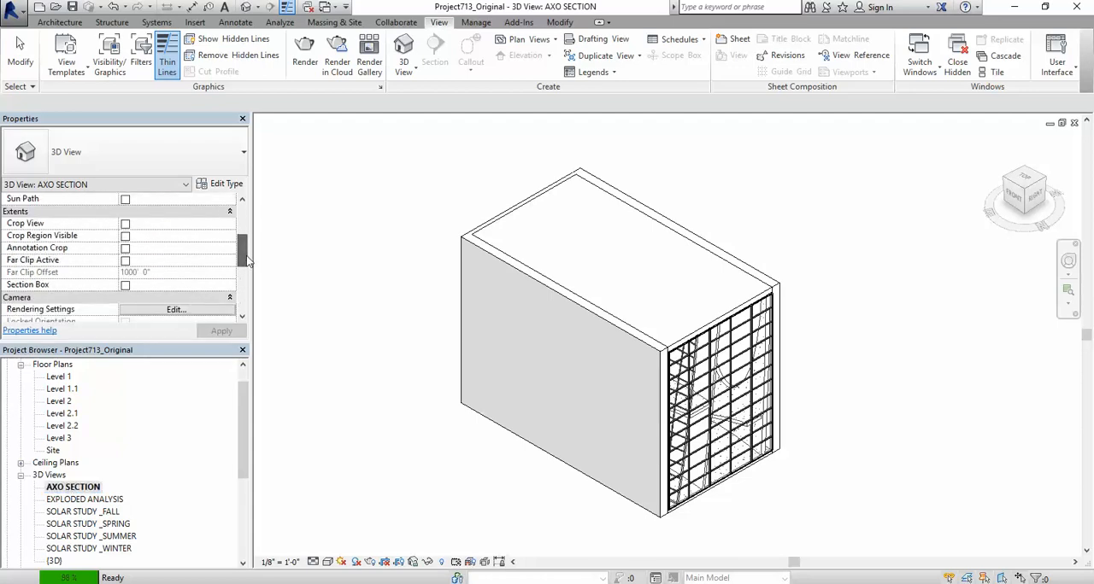
{"action": "left_click", "coordinate": [125, 286]}
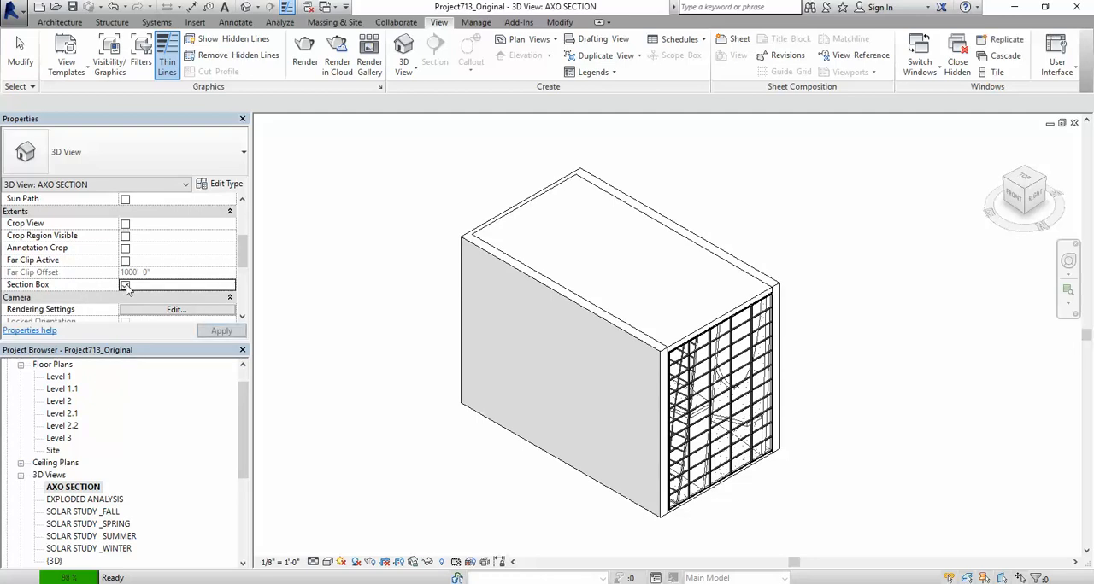
{"action": "left_click", "coordinate": [220, 332]}
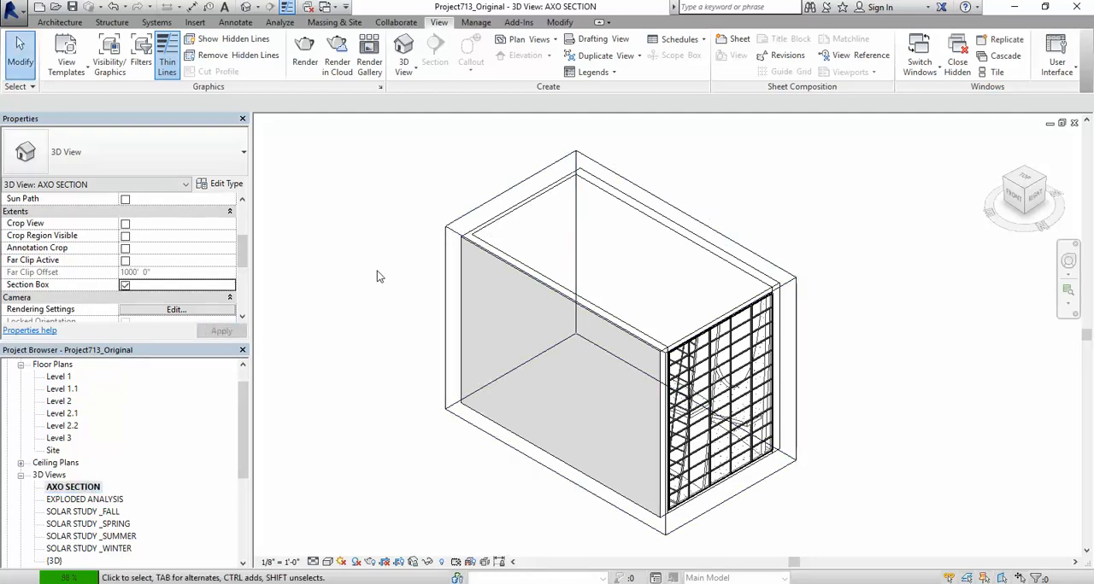
Step: Select the section box and pull its face along the long brick wall inward to cut that wall away and expose the interior
{"action": "left_click", "coordinate": [444, 253]}
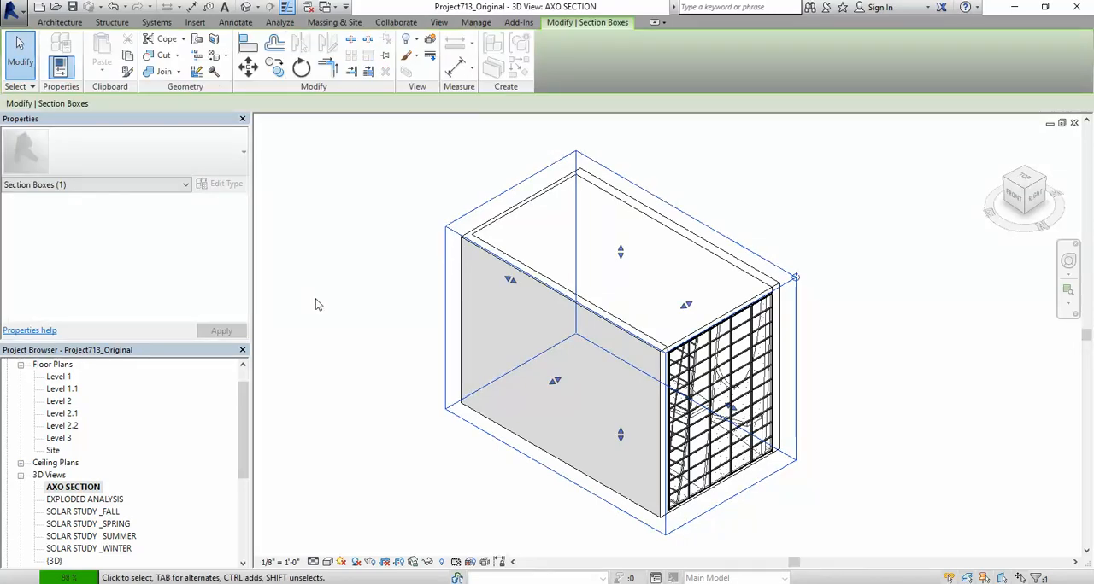
{"action": "scroll", "coordinate": [317, 301], "scroll_direction": "down", "scroll_amount": 1}
{"action": "scroll", "coordinate": [585, 383], "scroll_direction": "up", "scroll_amount": 1}
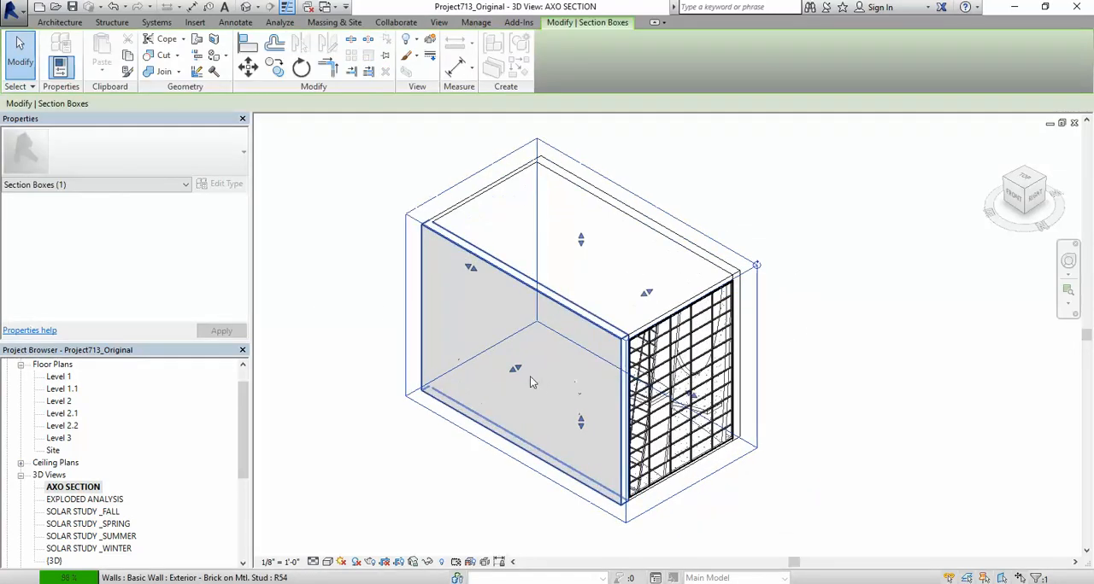
{"action": "scroll", "coordinate": [530, 382], "scroll_direction": "up", "scroll_amount": 2}
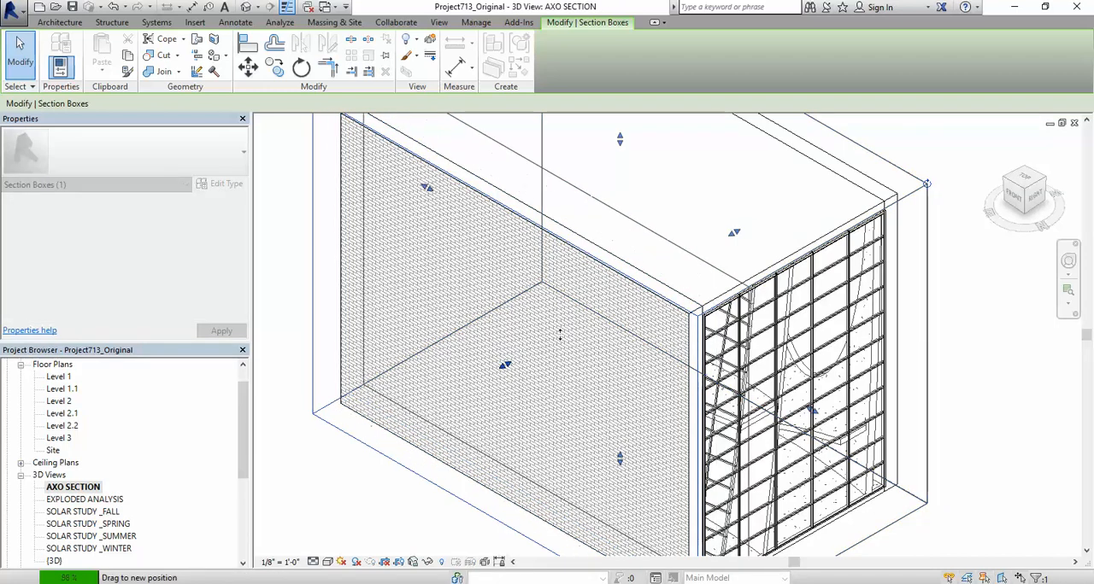
{"action": "scroll", "coordinate": [513, 363], "scroll_direction": "down", "scroll_amount": 3}
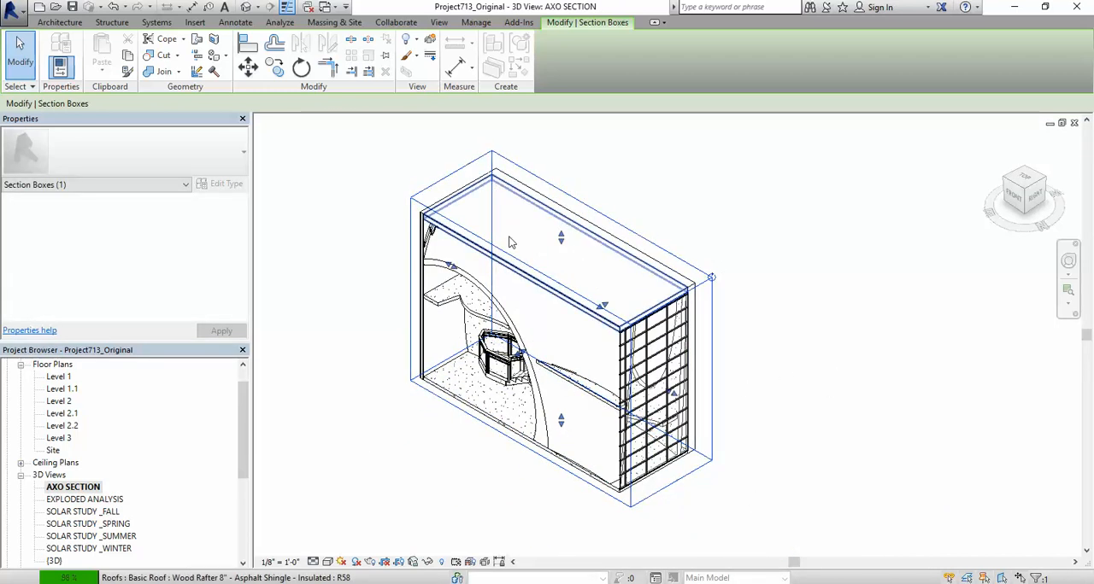
Step: Lower the section box's top face below the roof and pull its curtain wall face inward past the glazing
{"action": "left_click_drag", "start_coordinate": [561, 244], "coordinate": [561, 294]}
{"action": "scroll", "coordinate": [671, 420], "scroll_direction": "up", "scroll_amount": 4}
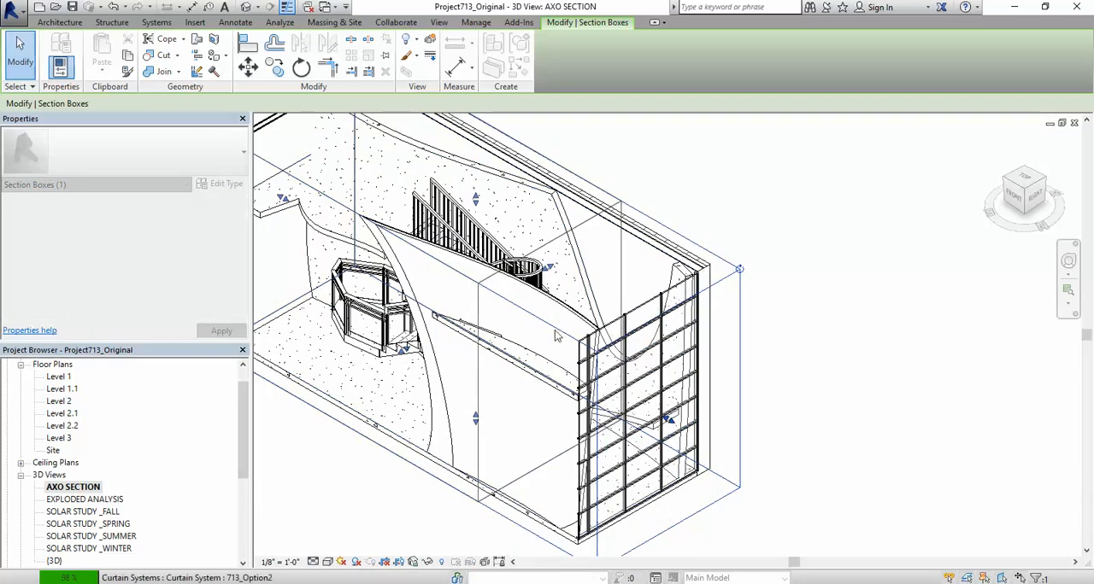
{"action": "scroll", "coordinate": [654, 345], "scroll_direction": "down", "scroll_amount": 5}
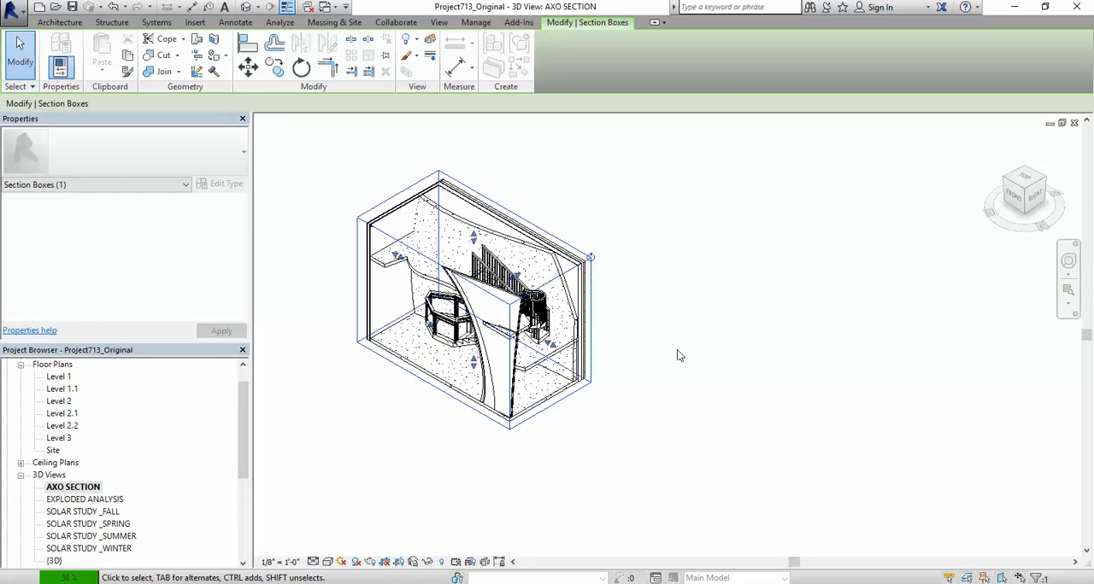
Step: Raise the section box's top face well above the roof so the whole roof is included, and deselect the box
{"action": "scroll", "coordinate": [347, 191], "scroll_direction": "up", "scroll_amount": 2}
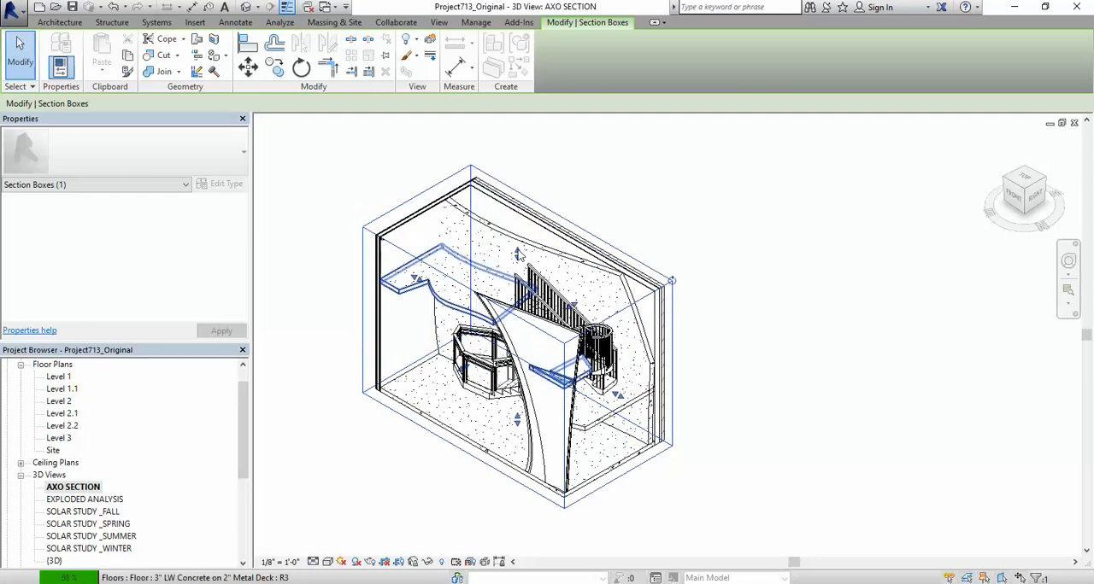
{"action": "left_click_drag", "start_coordinate": [518, 255], "coordinate": [517, 181]}
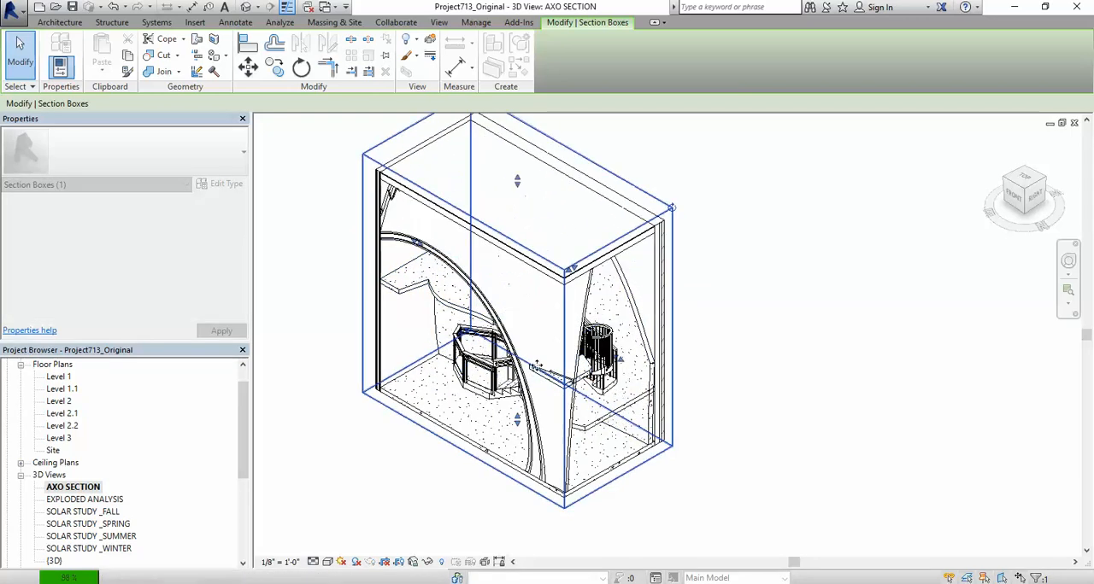
{"action": "scroll", "coordinate": [537, 365], "scroll_direction": "down", "scroll_amount": 1}
{"action": "scroll", "coordinate": [533, 233], "scroll_direction": "down", "scroll_amount": 2}
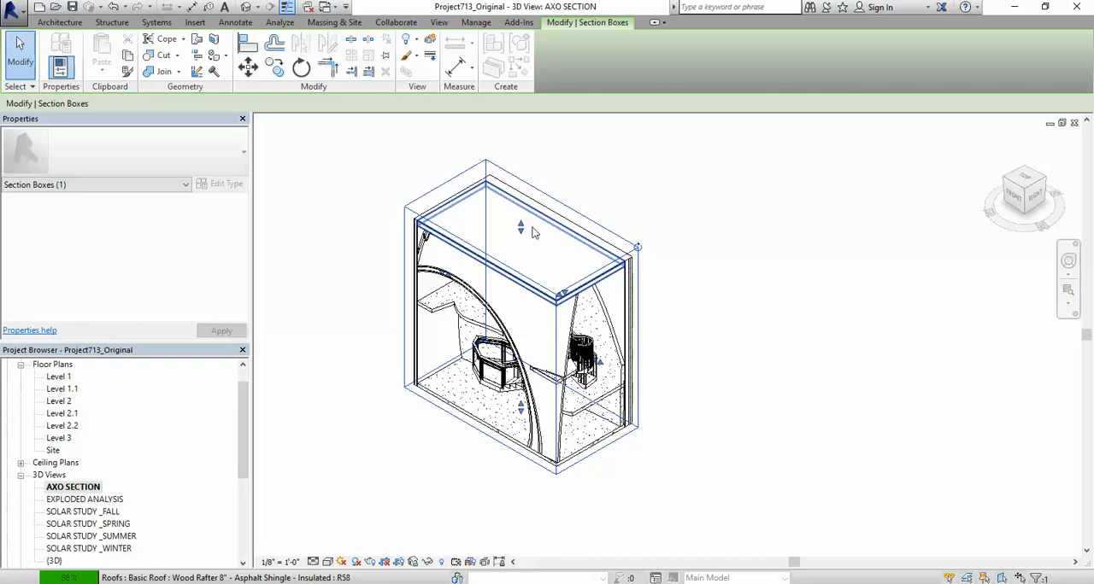
{"action": "left_click_drag", "start_coordinate": [523, 229], "coordinate": [520, 186]}
{"action": "left_click", "coordinate": [705, 292]}
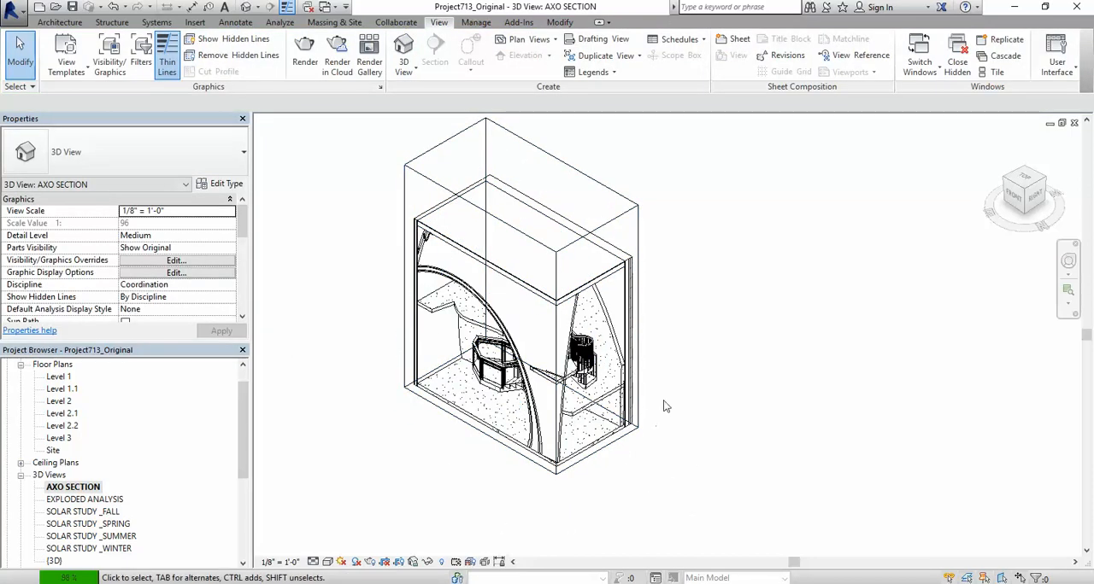
Step: Pull the section box's long cut face slightly further inward, through the curved wall, to expose the stairs
{"action": "left_click", "coordinate": [561, 250]}
{"action": "mouse_move", "coordinate": [481, 322]}
{"action": "left_mouse_down"}
{"action": "mouse_move", "coordinate": [447, 333]}
{"action": "mouse_move", "coordinate": [491, 314]}
{"action": "left_mouse_up"}
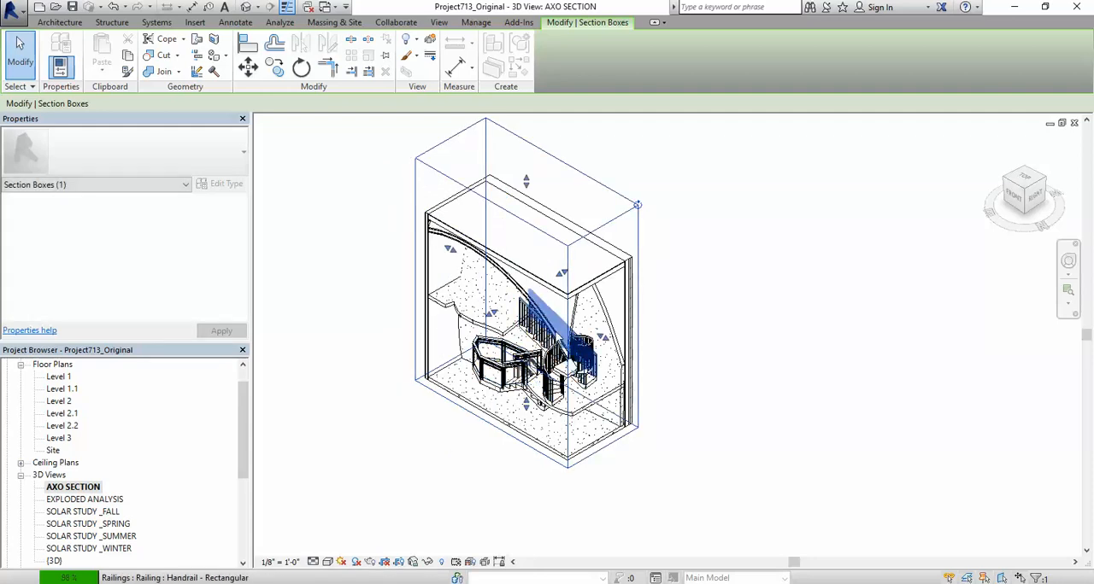
{"action": "scroll", "coordinate": [550, 319], "scroll_direction": "up", "scroll_amount": 2}
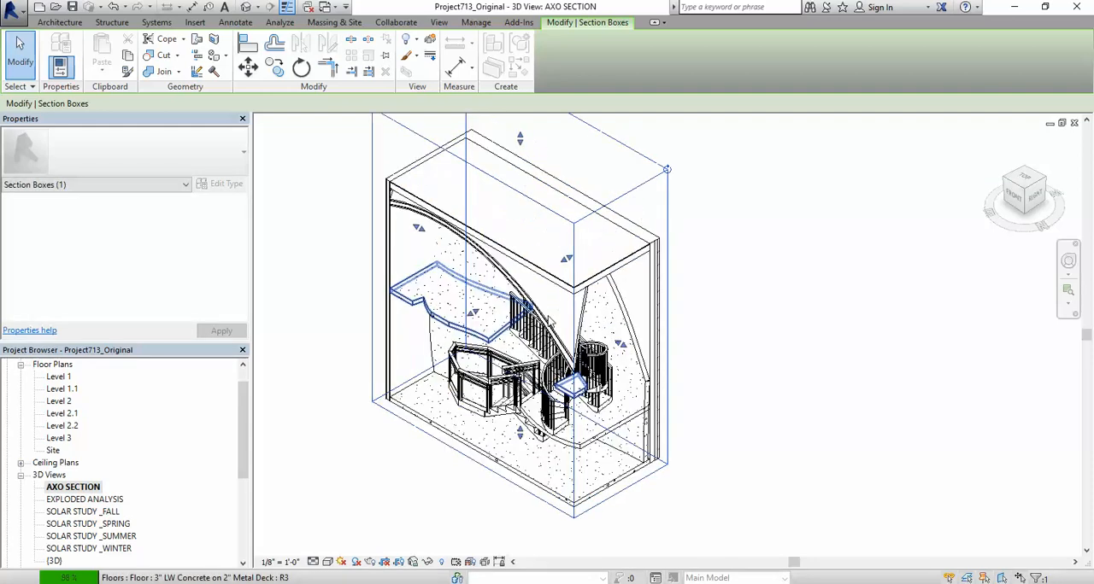
{"action": "left_click", "coordinate": [473, 311]}
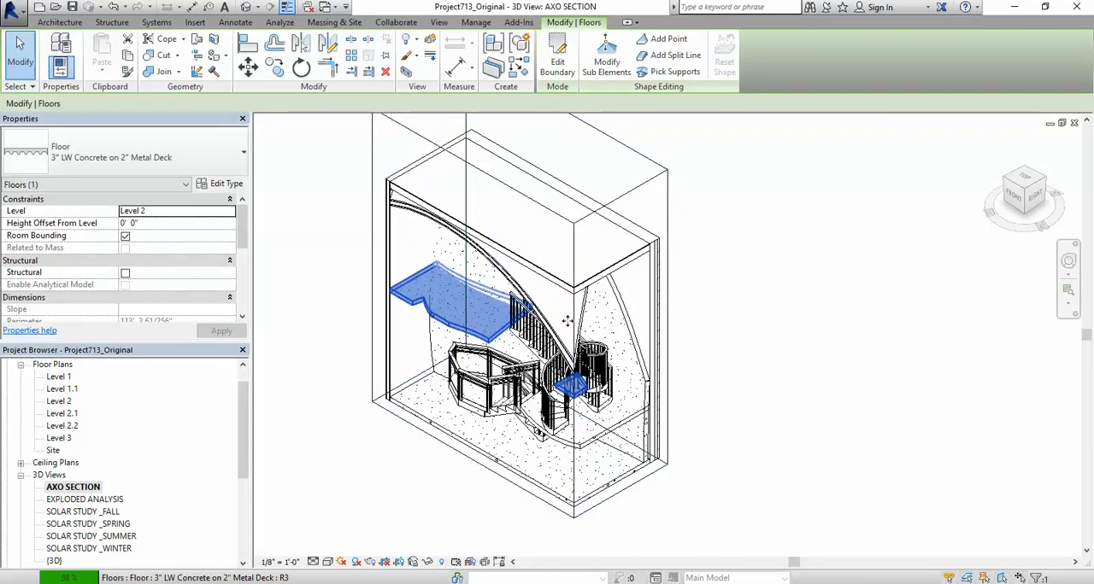
{"action": "left_click", "coordinate": [758, 360]}
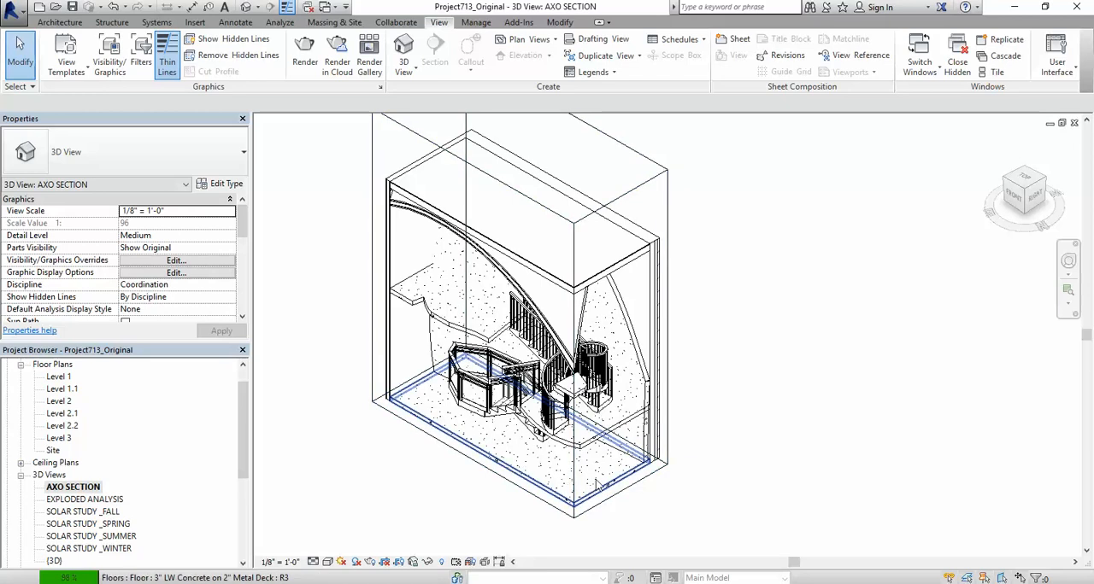
Step: Hide the section box element in the AXO SECTION view, keeping the cut through the building
{"action": "scroll", "coordinate": [600, 486], "scroll_direction": "up", "scroll_amount": 2}
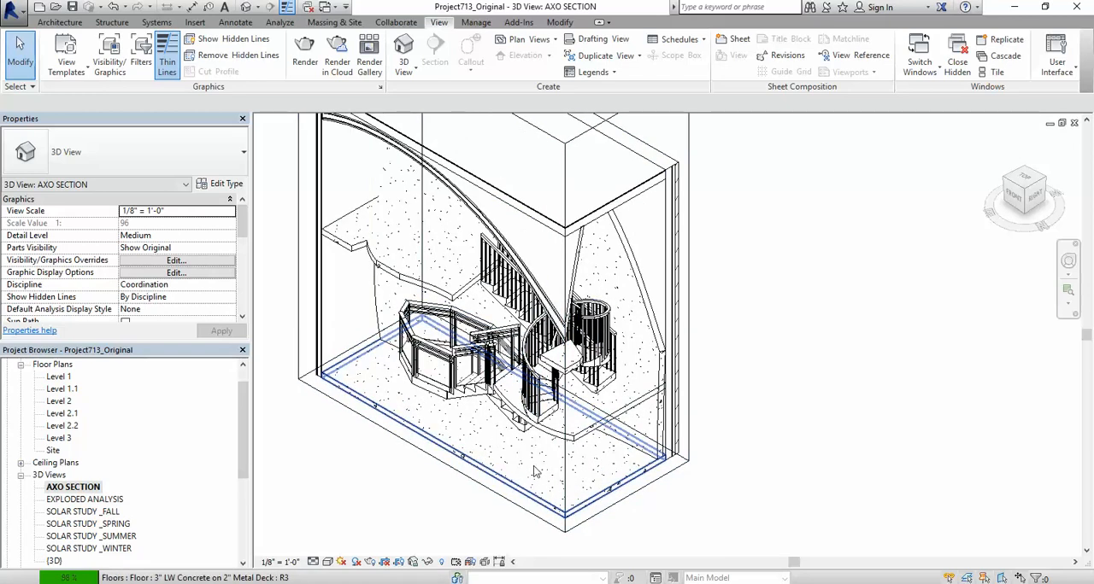
{"action": "scroll", "coordinate": [534, 470], "scroll_direction": "up", "scroll_amount": 5}
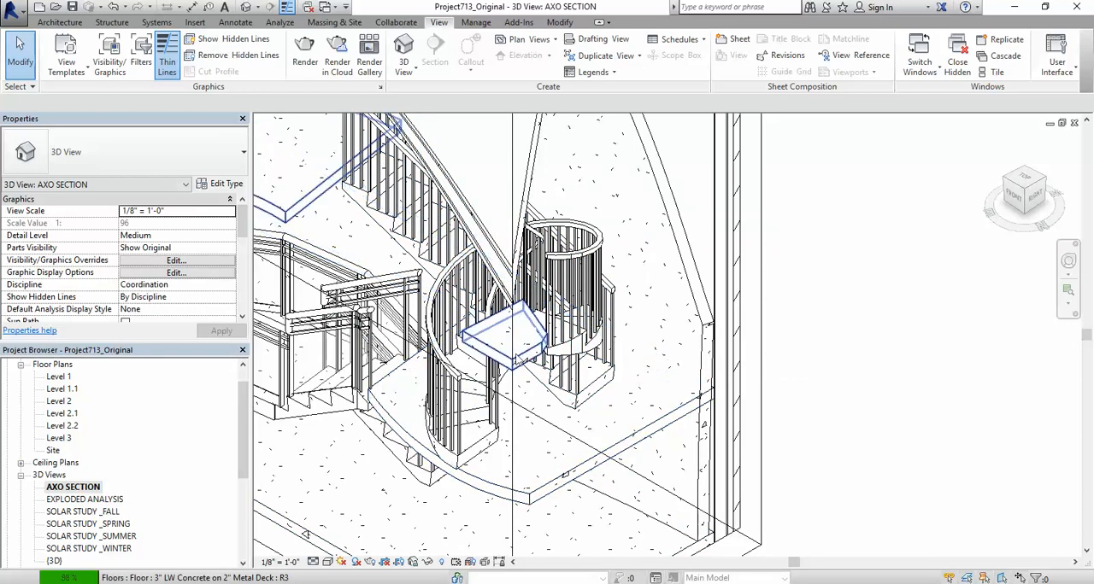
{"action": "scroll", "coordinate": [518, 410], "scroll_direction": "down", "scroll_amount": 5}
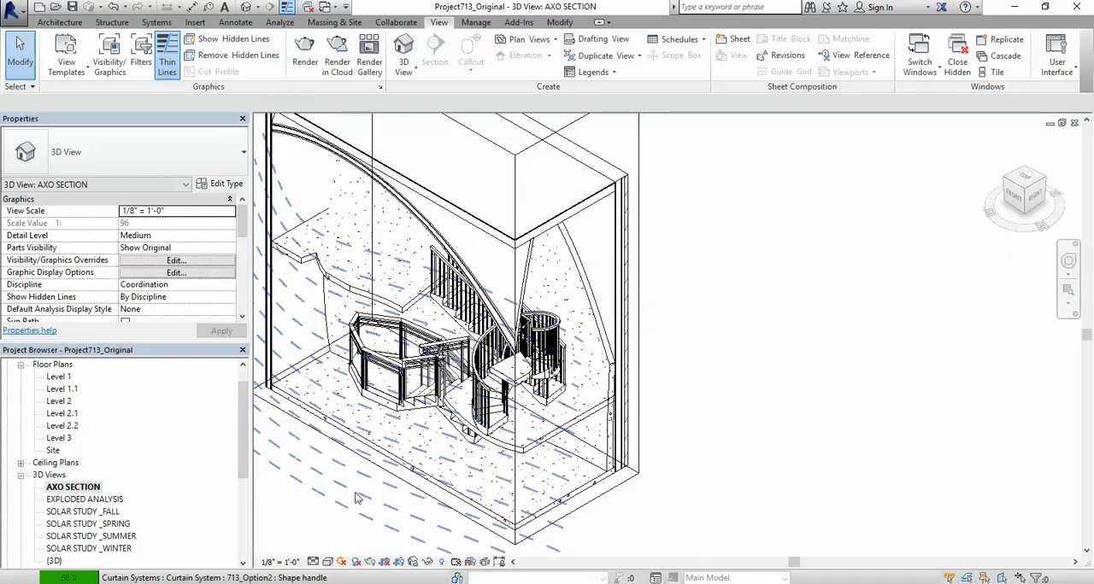
{"action": "scroll", "coordinate": [645, 374], "scroll_direction": "down", "scroll_amount": 1}
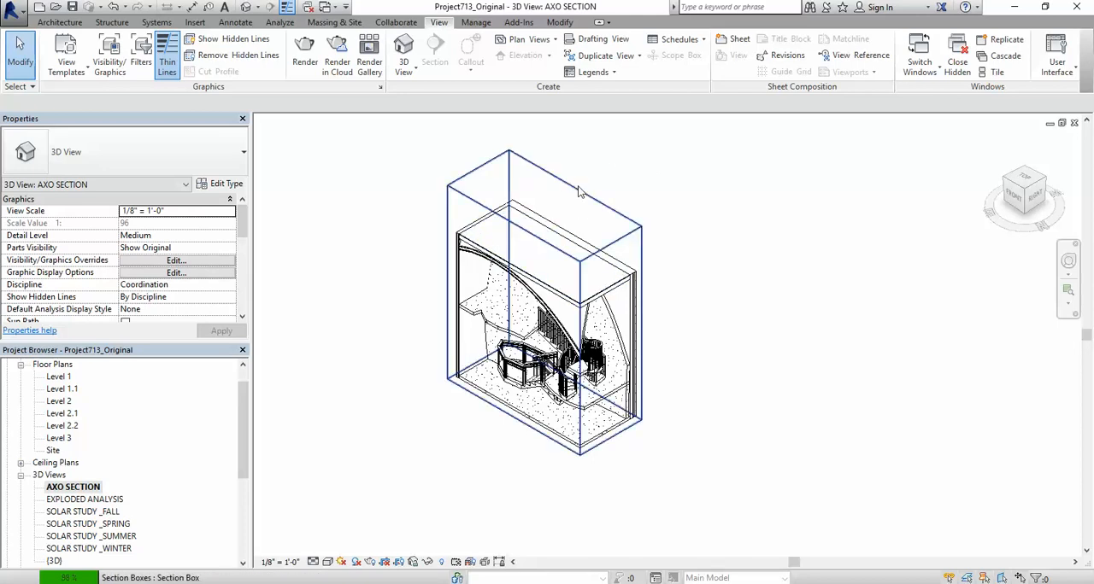
{"action": "scroll", "coordinate": [612, 178], "scroll_direction": "up", "scroll_amount": 1}
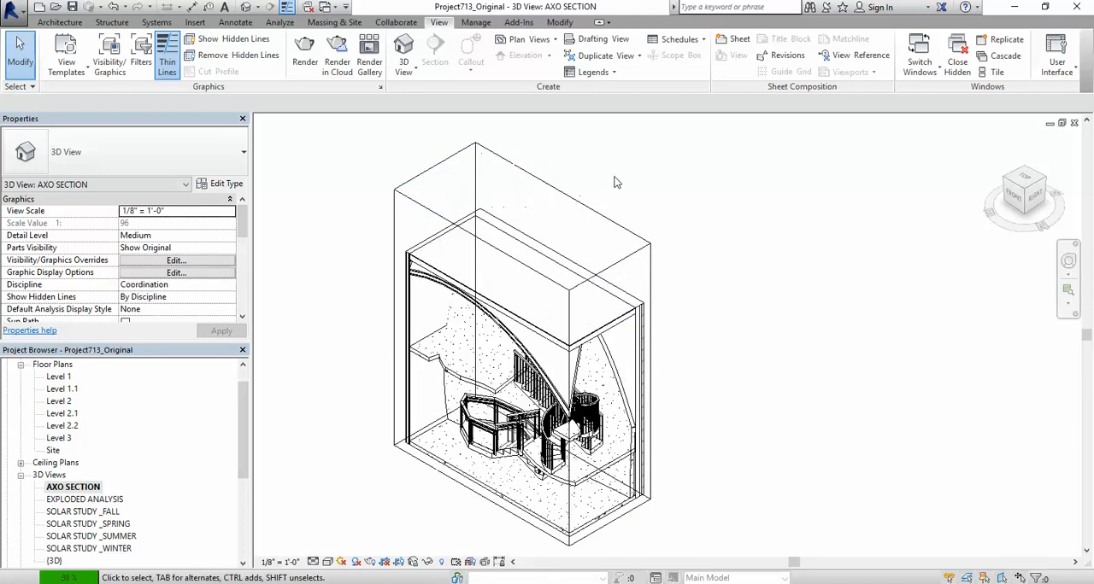
{"action": "left_click", "coordinate": [613, 272]}
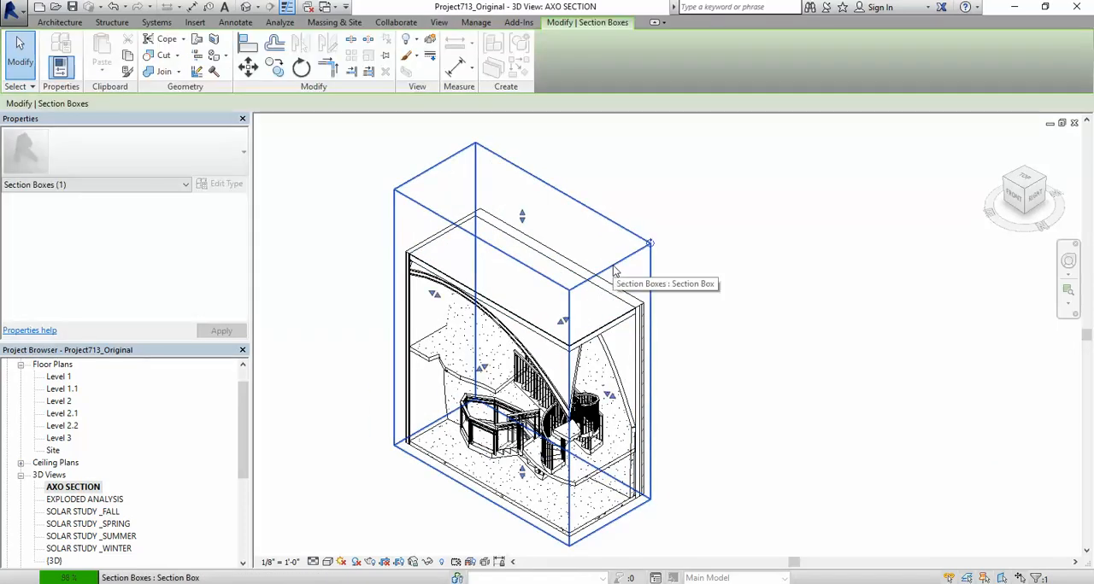
{"action": "right_click", "coordinate": [612, 271]}
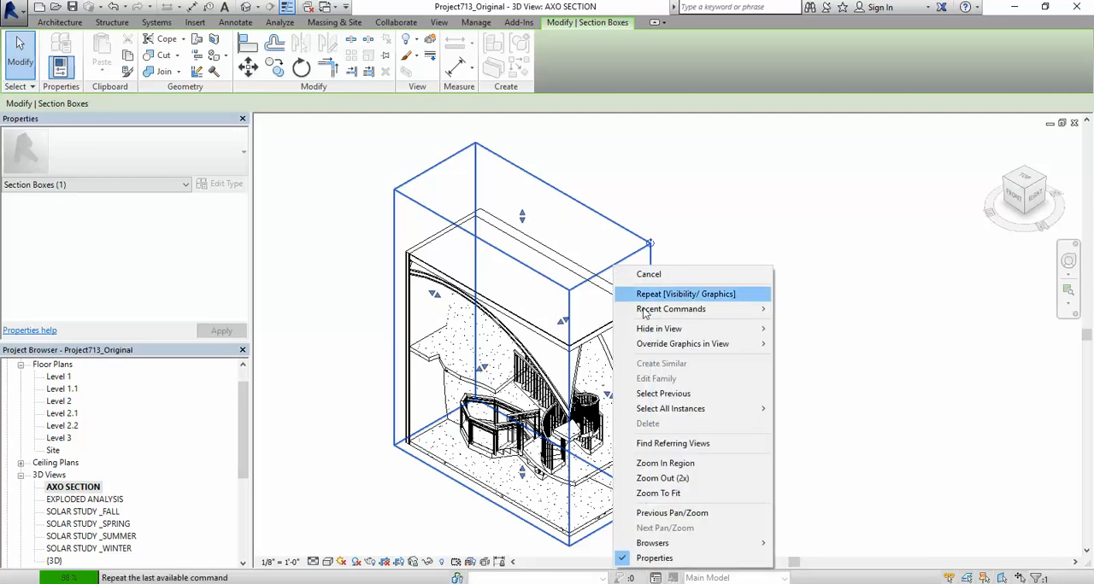
{"action": "mouse_move", "coordinate": [646, 329]}
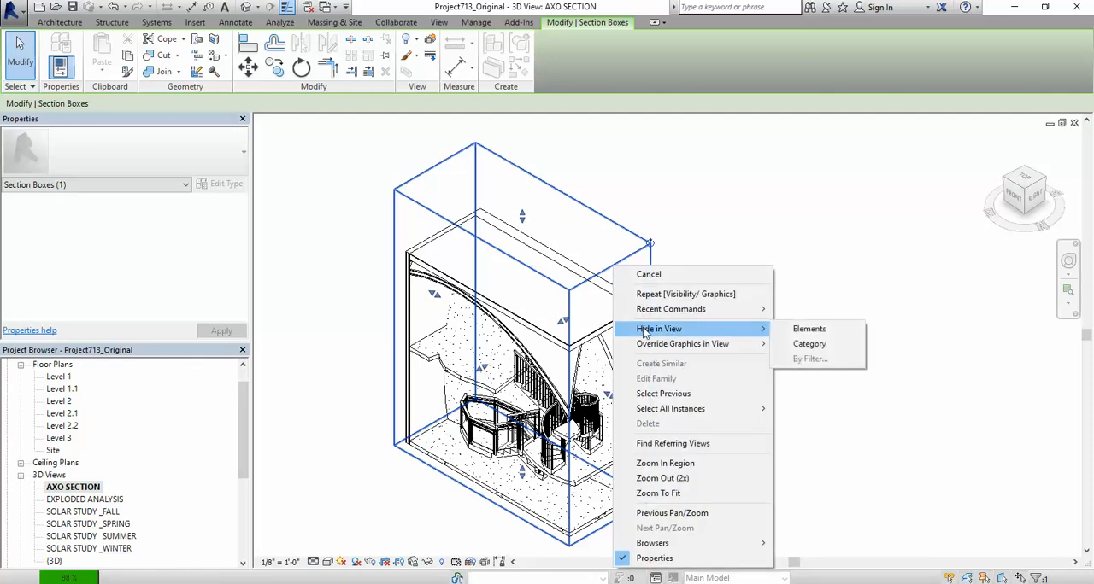
{"action": "left_click", "coordinate": [808, 329]}
{"action": "scroll", "coordinate": [725, 277], "scroll_direction": "down", "scroll_amount": 1}
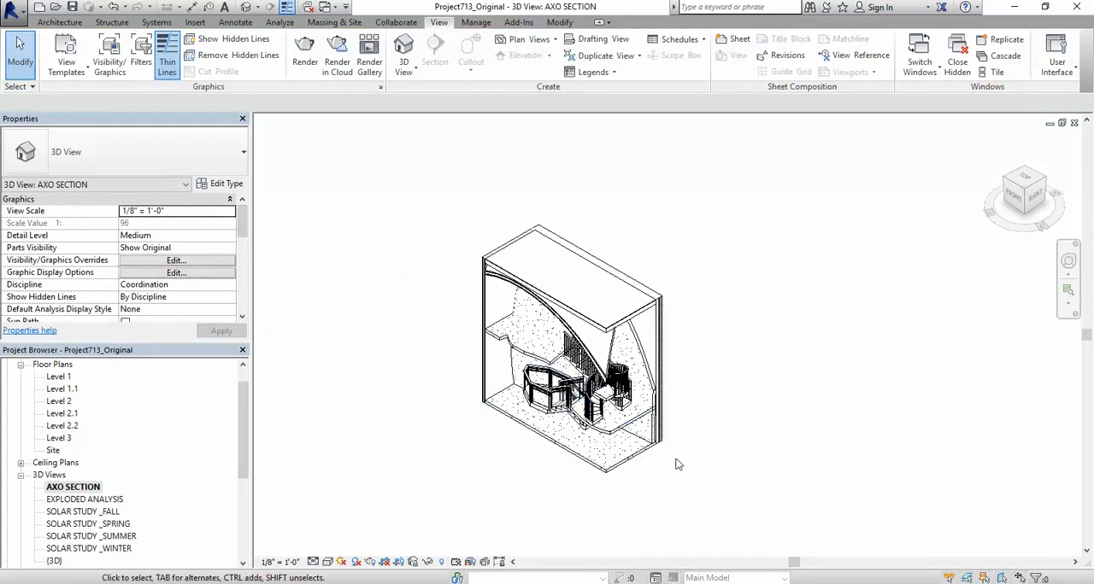
Step: Examine the cut edges of the roof, walls and stairs up close in the axonometric section
{"action": "scroll", "coordinate": [675, 464], "scroll_direction": "up", "scroll_amount": 1}
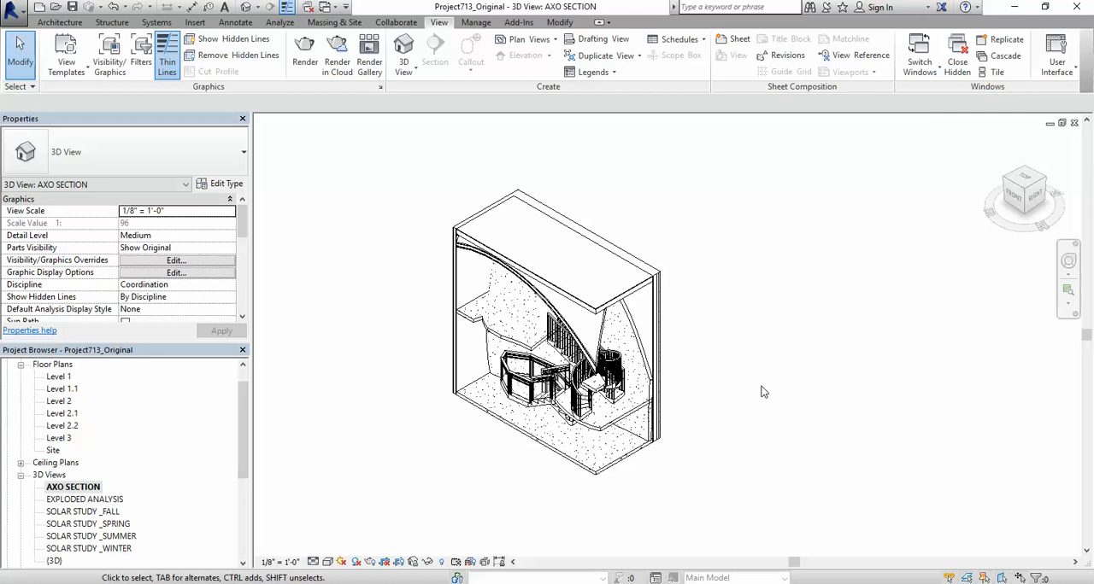
{"action": "scroll", "coordinate": [669, 278], "scroll_direction": "up", "scroll_amount": 5}
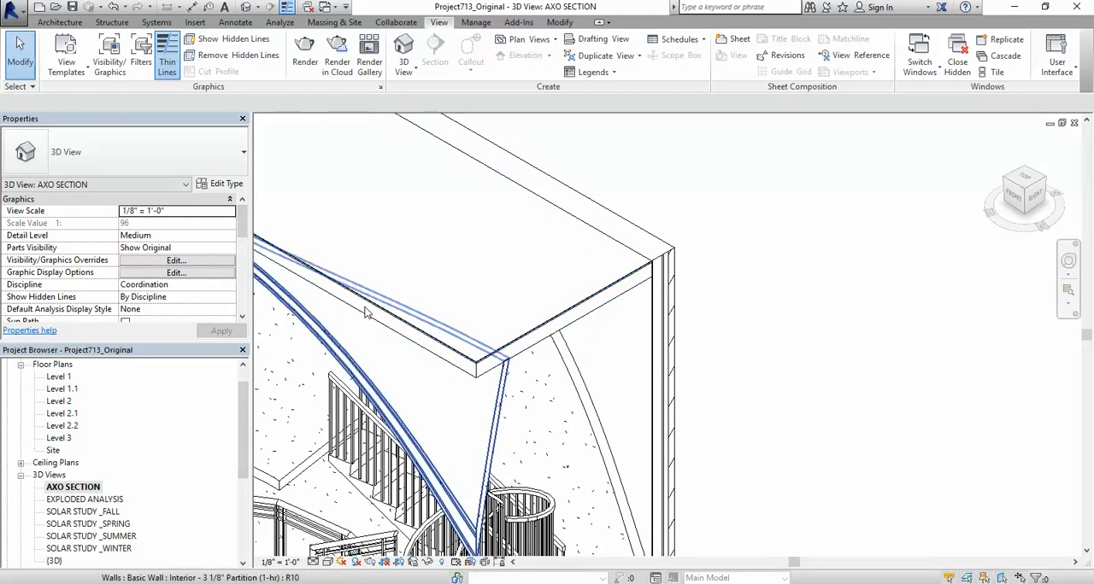
{"action": "middle_click_drag", "start_coordinate": [365, 312], "coordinate": [626, 310], "text": "shift"}
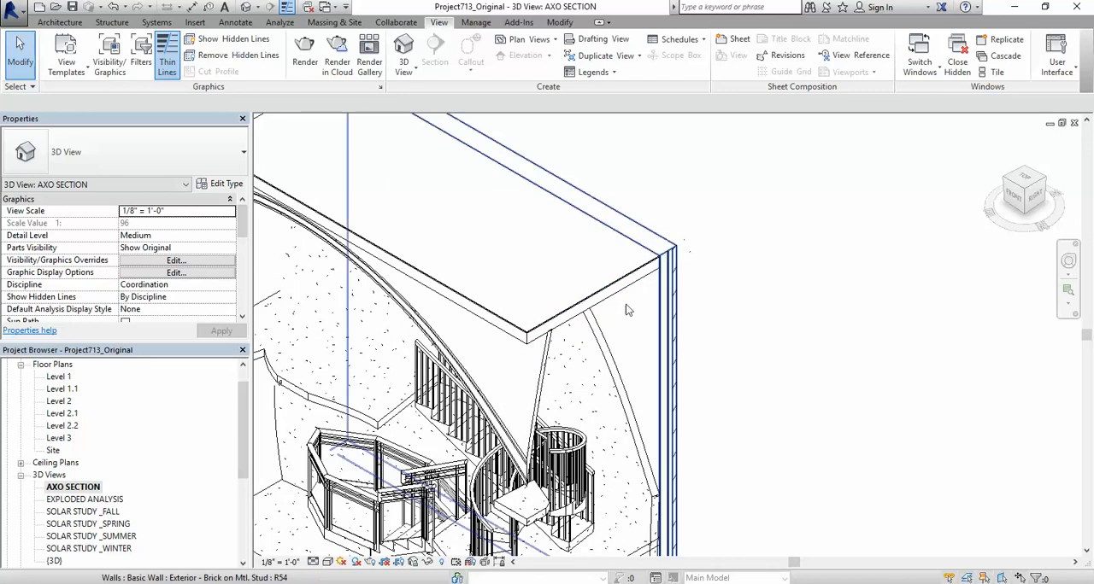
{"action": "scroll", "coordinate": [626, 310], "scroll_direction": "down", "scroll_amount": 5}
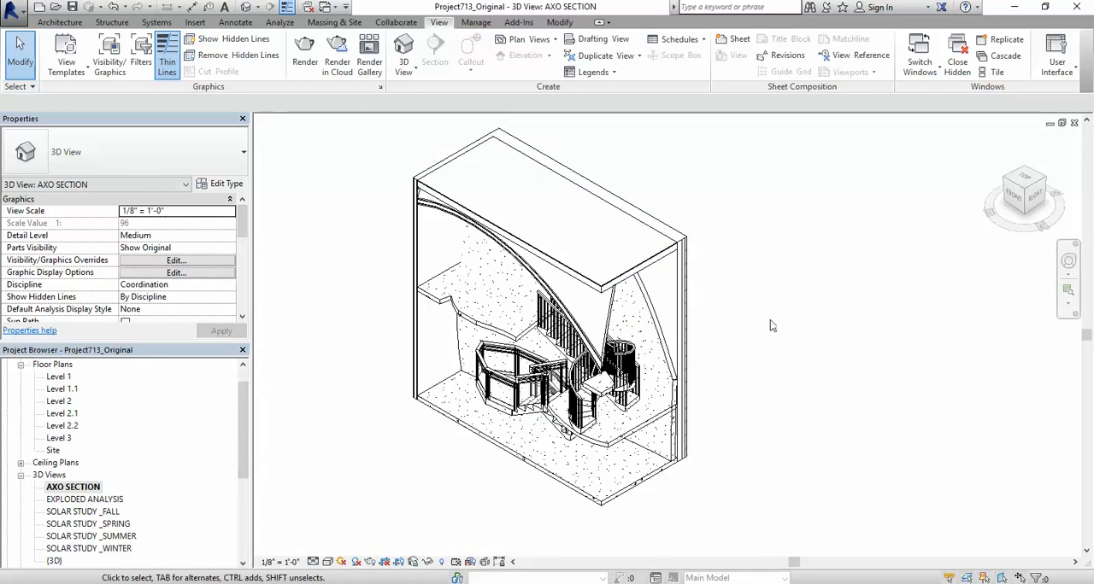
{"action": "scroll", "coordinate": [772, 325], "scroll_direction": "down", "scroll_amount": 1}
{"action": "scroll", "coordinate": [822, 305], "scroll_direction": "up", "scroll_amount": 1}
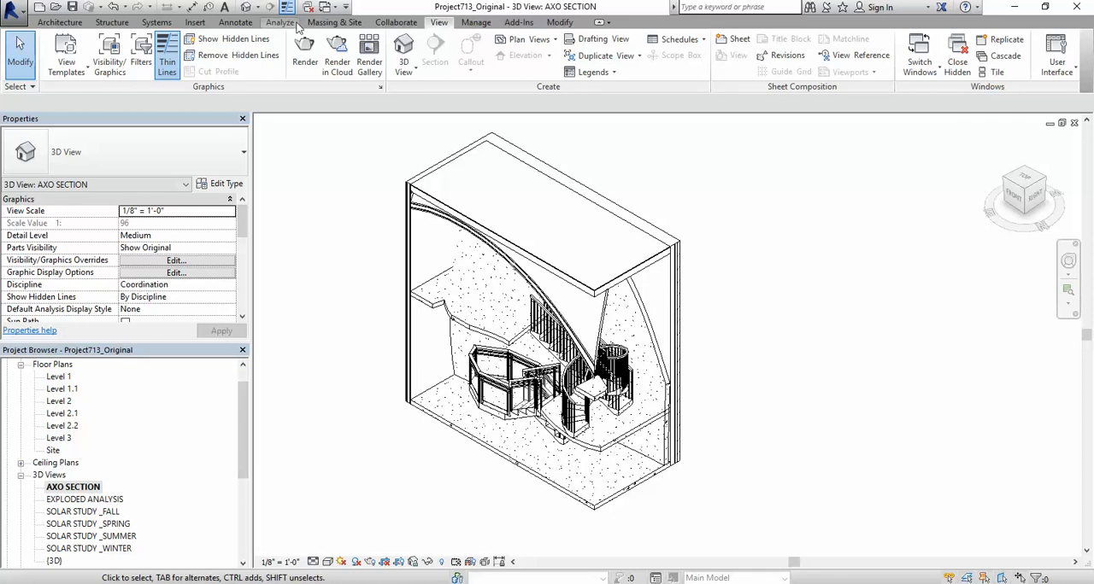
Step: Override the cut pattern of the Walls category in the AXO SECTION view with a black Solid fill
{"action": "left_click", "coordinate": [107, 56]}
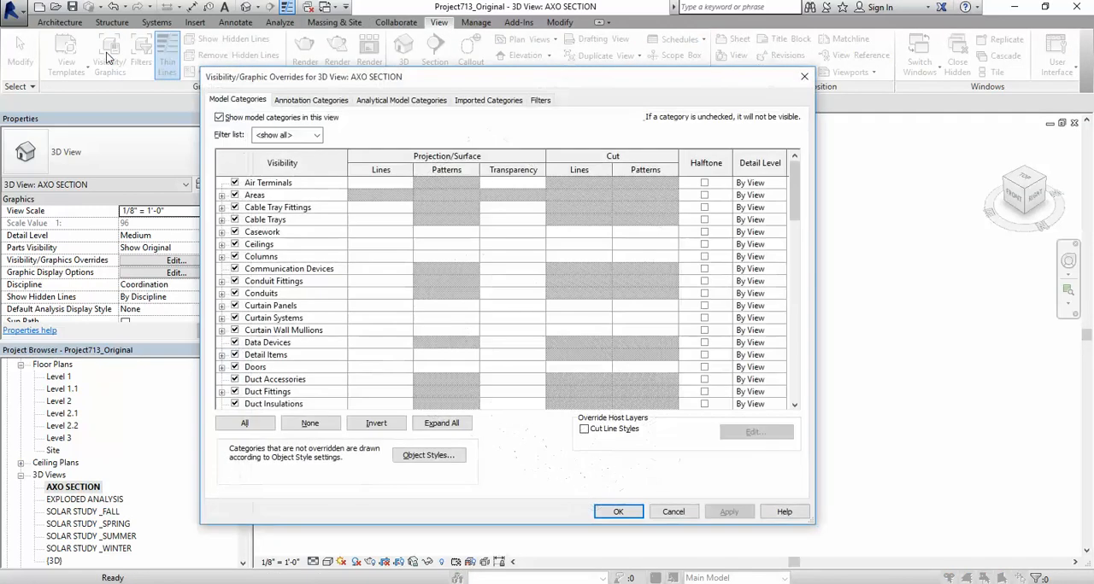
{"action": "key", "text": "w"}
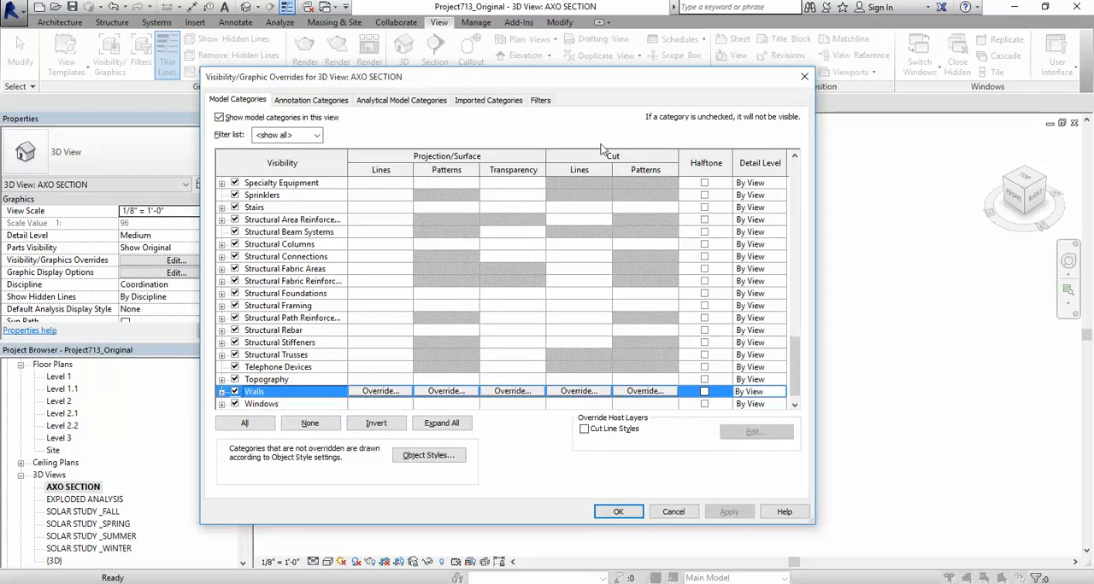
{"action": "left_click", "coordinate": [645, 392]}
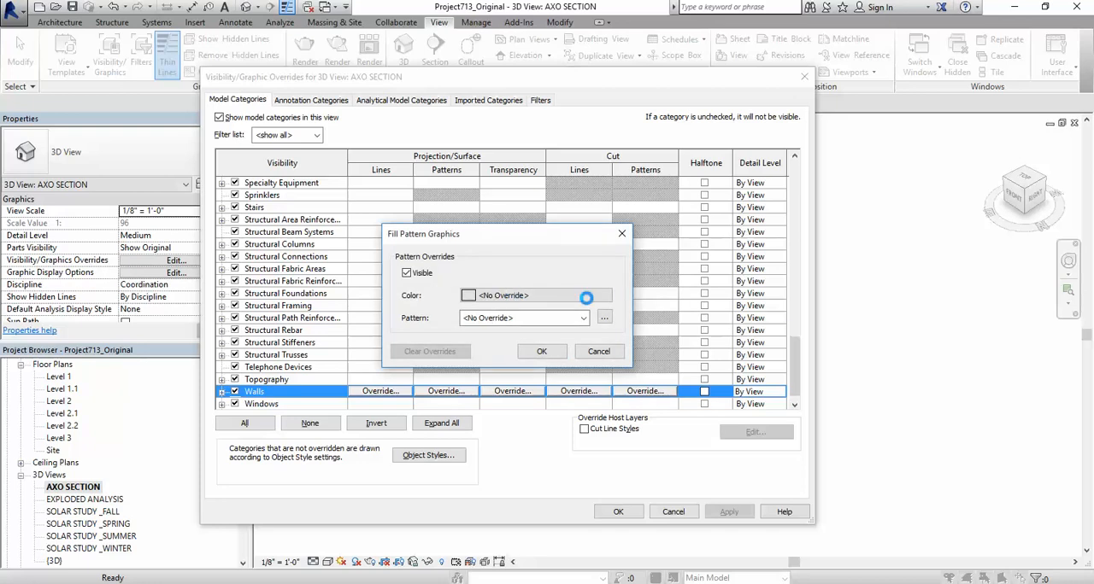
{"action": "left_click", "coordinate": [598, 297]}
{"action": "left_click", "coordinate": [365, 313]}
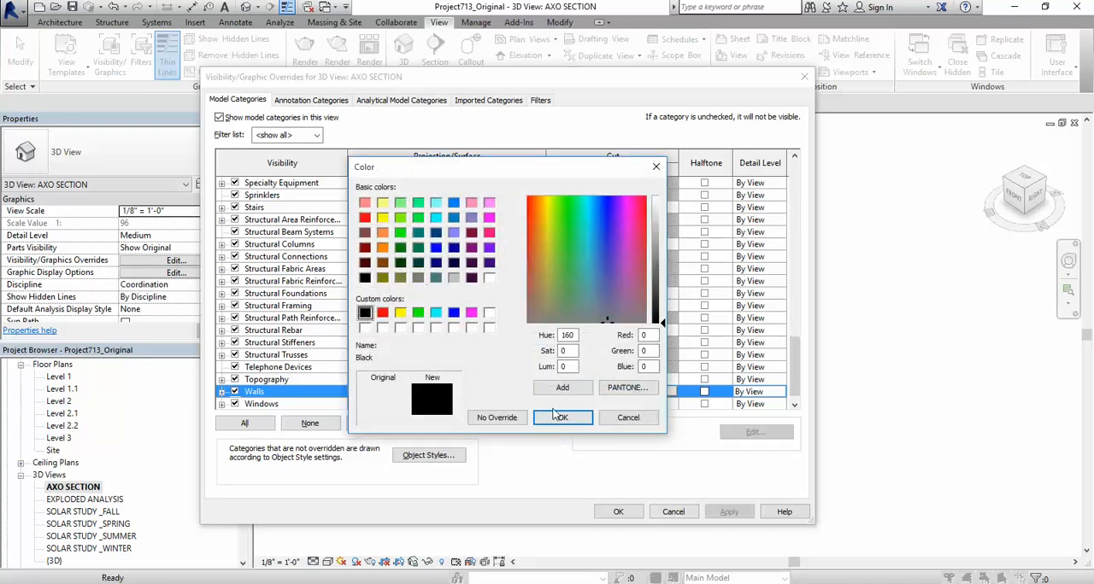
{"action": "left_click", "coordinate": [562, 421]}
{"action": "left_click", "coordinate": [523, 318]}
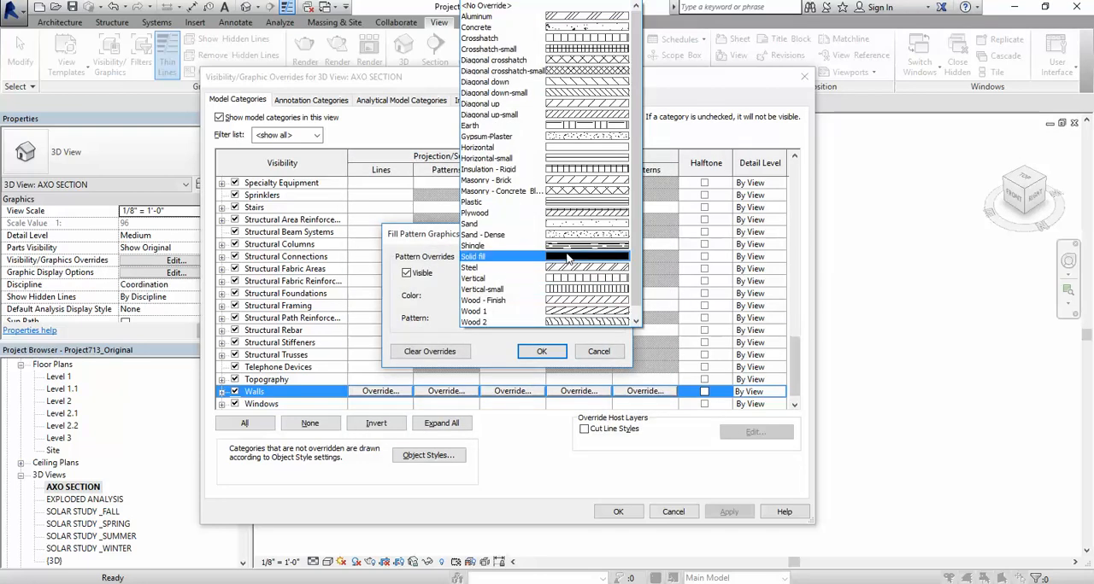
{"action": "left_click", "coordinate": [547, 258]}
{"action": "left_click", "coordinate": [540, 350]}
{"action": "left_click", "coordinate": [618, 511]}
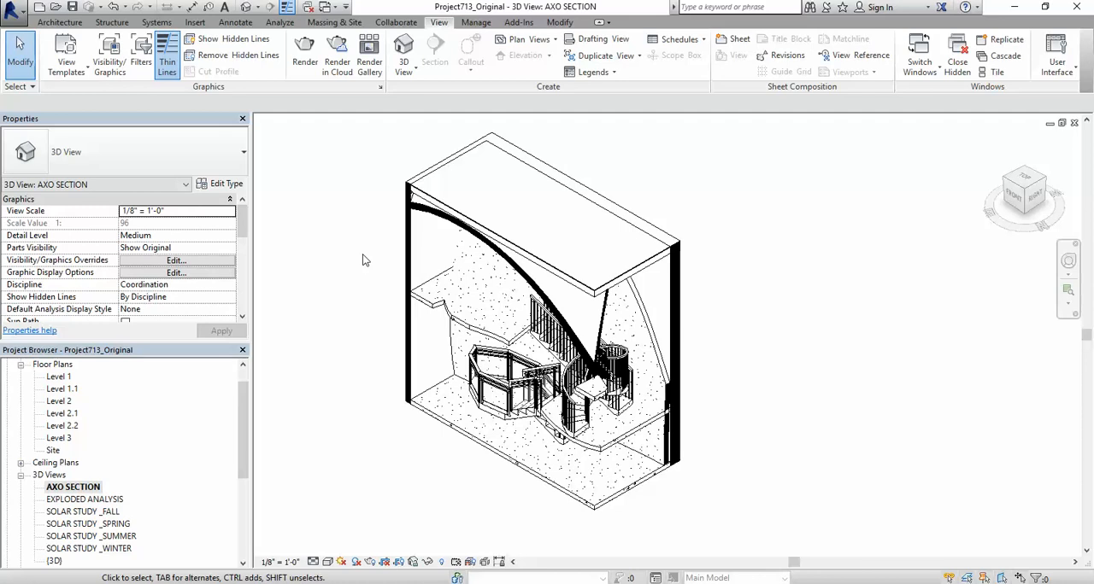
Step: Examine the cut edges of the Level 2 floor, the roof and the Level 1 floor to identify their element categories
{"action": "left_click", "coordinate": [431, 308]}
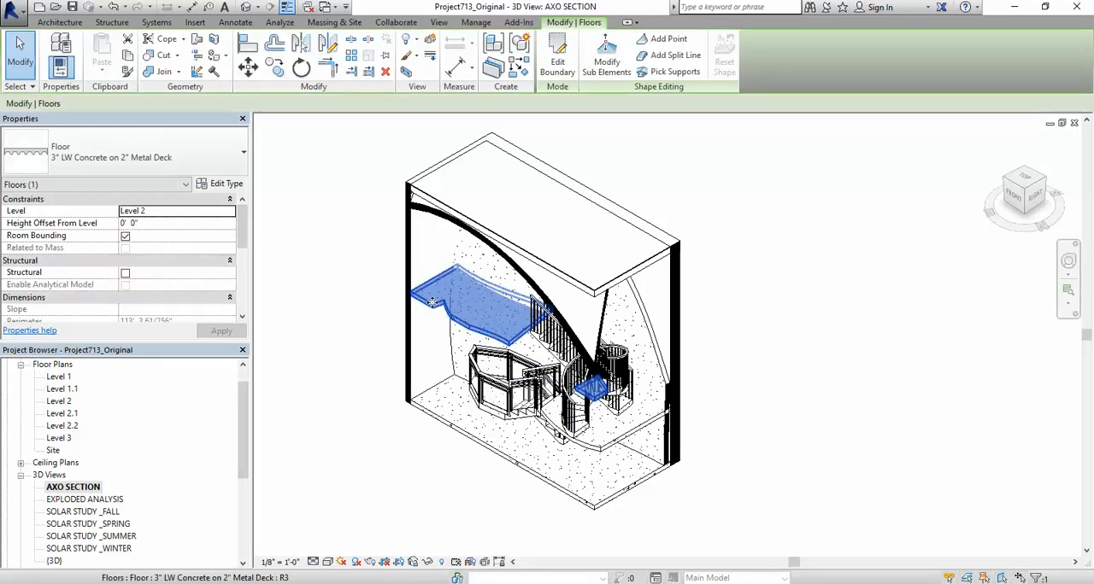
{"action": "left_click", "coordinate": [361, 244]}
{"action": "left_click", "coordinate": [595, 267]}
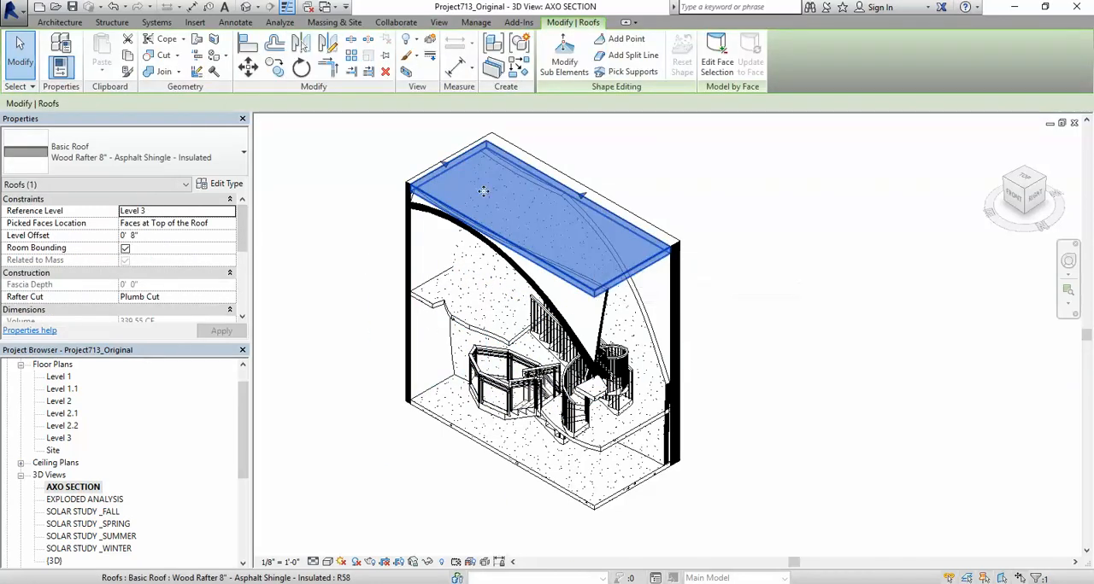
{"action": "left_click", "coordinate": [783, 349]}
{"action": "scroll", "coordinate": [572, 427], "scroll_direction": "up", "scroll_amount": 5}
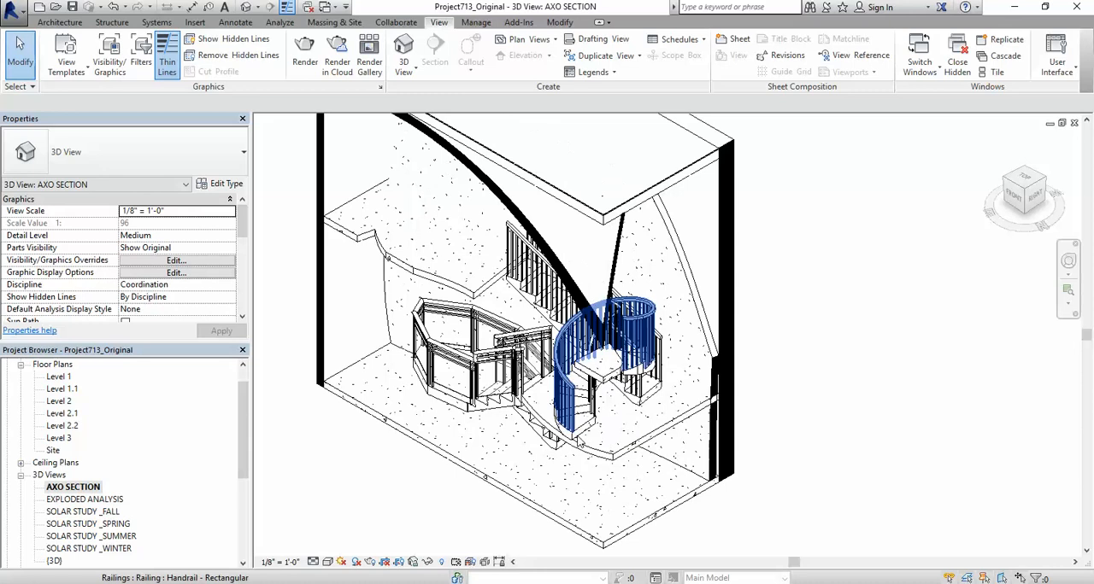
{"action": "scroll", "coordinate": [604, 409], "scroll_direction": "up", "scroll_amount": 3}
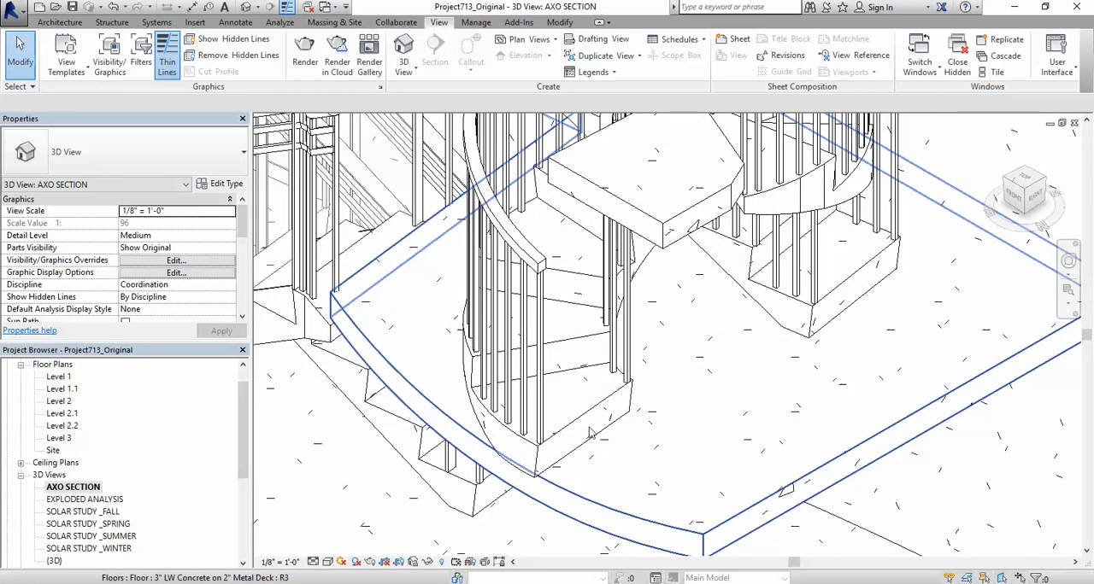
{"action": "scroll", "coordinate": [590, 429], "scroll_direction": "down", "scroll_amount": 8}
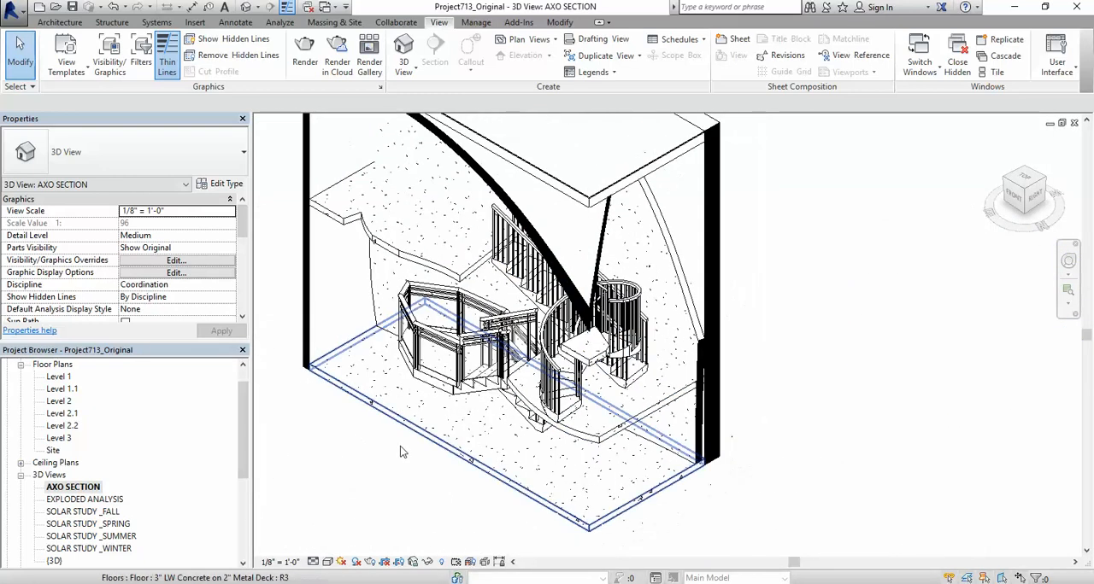
{"action": "scroll", "coordinate": [401, 446], "scroll_direction": "down", "scroll_amount": 2}
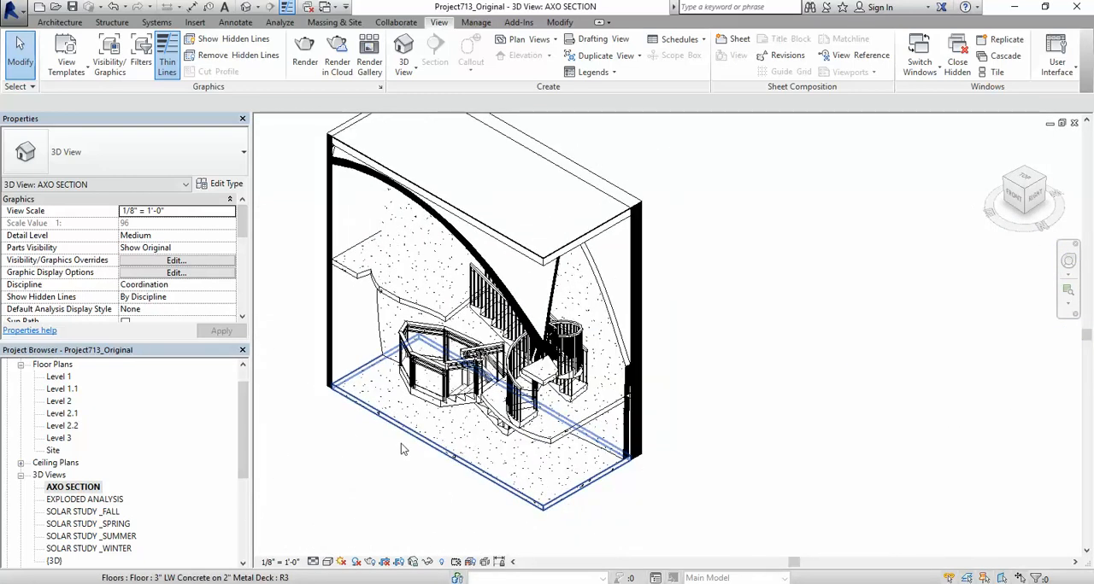
{"action": "left_click", "coordinate": [409, 418]}
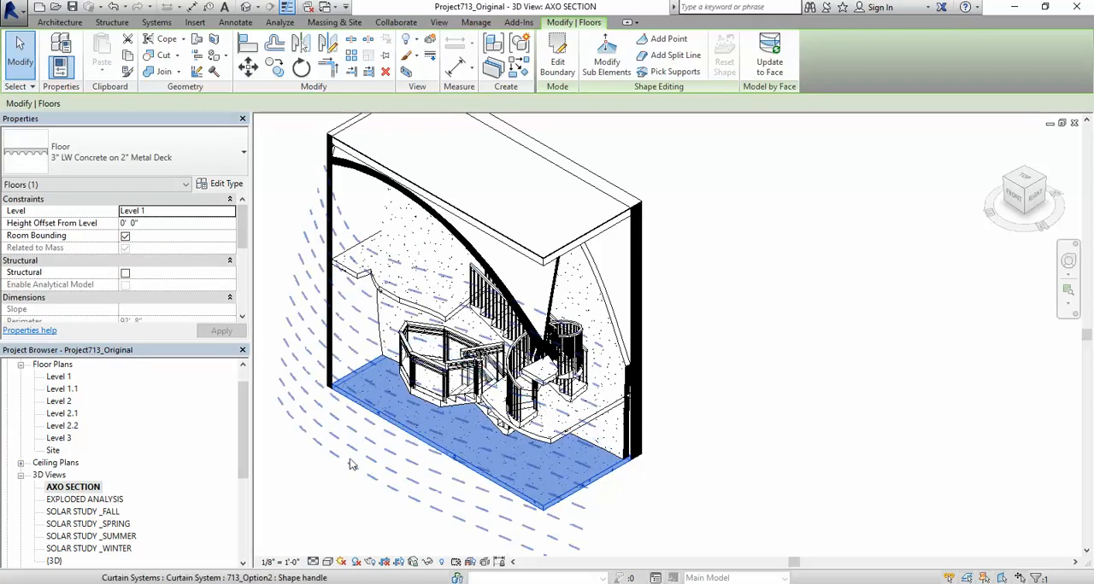
{"action": "left_click", "coordinate": [715, 425]}
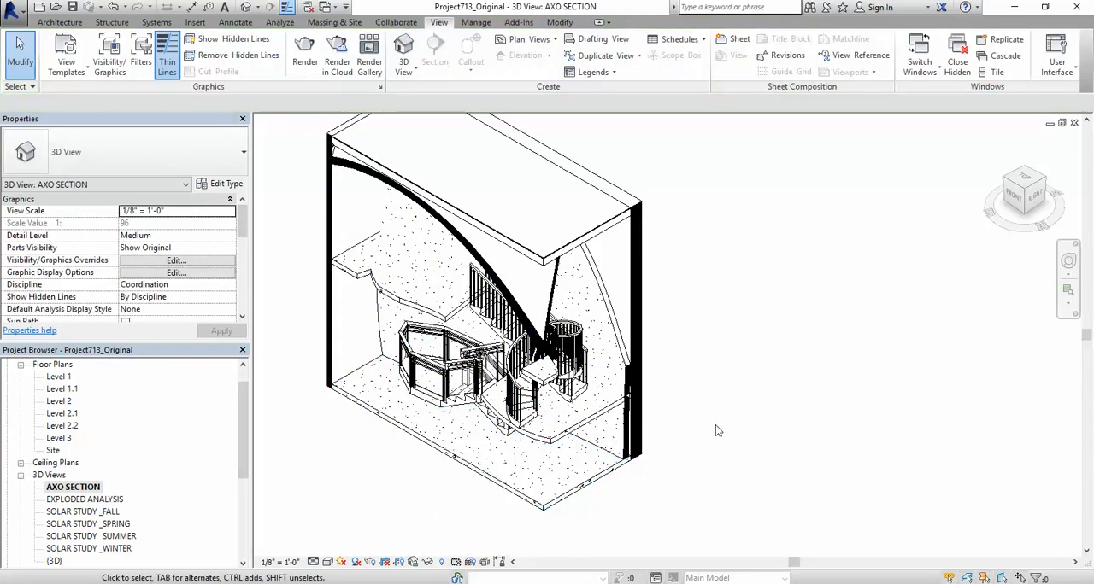
{"action": "scroll", "coordinate": [691, 464], "scroll_direction": "down", "scroll_amount": 1}
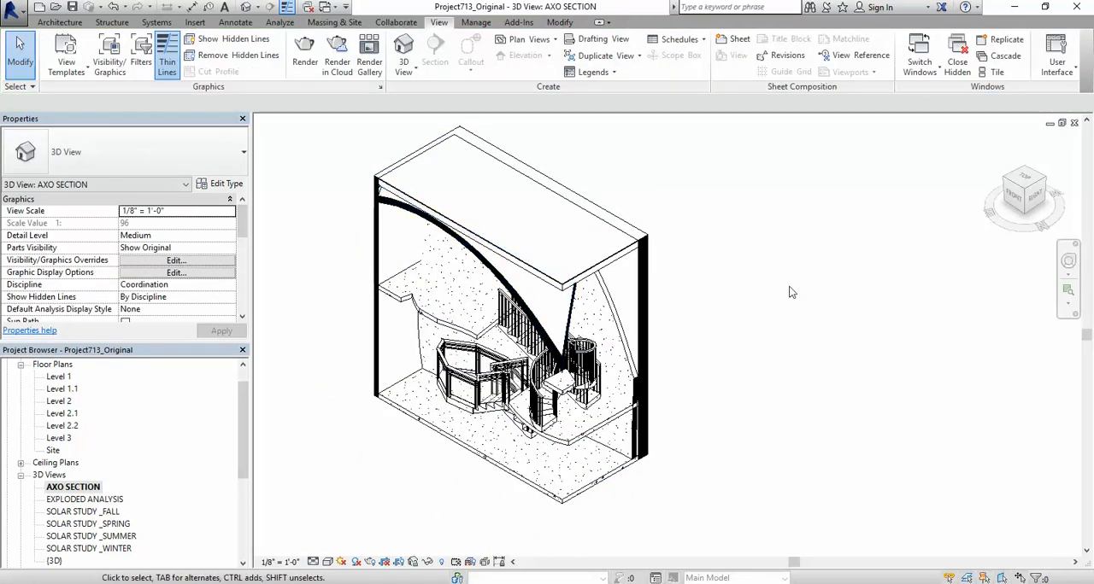
Step: Override the cut pattern of the Floors category with a black Solid fill and apply it to the view
{"action": "key", "text": "v"}
{"action": "key", "text": "g"}
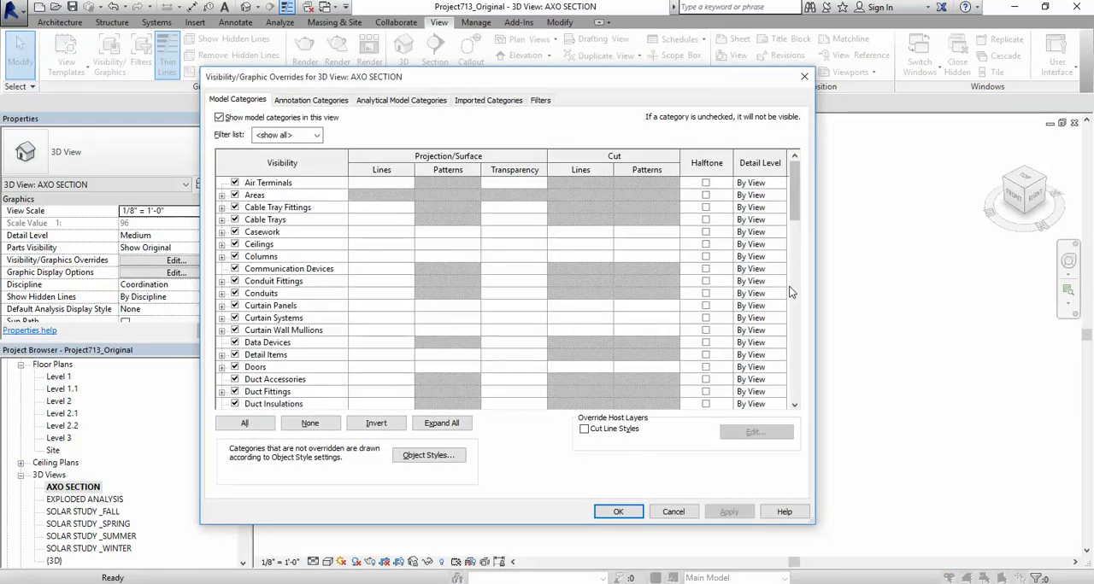
{"action": "key", "text": "f"}
{"action": "scroll", "coordinate": [613, 326], "scroll_direction": "down", "scroll_amount": 3}
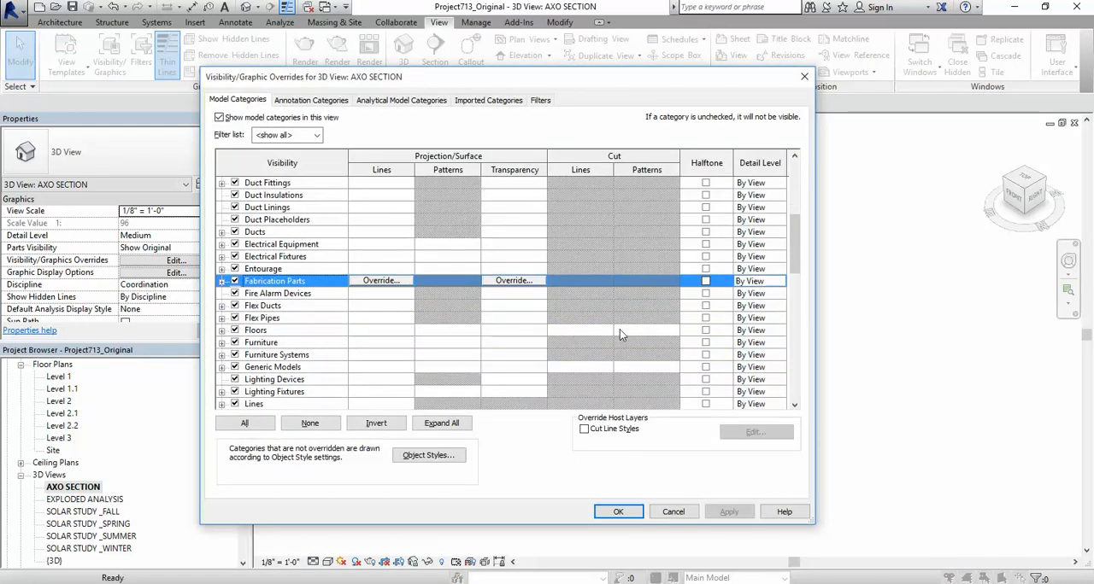
{"action": "left_click", "coordinate": [647, 332]}
{"action": "left_click", "coordinate": [647, 329]}
{"action": "left_click", "coordinate": [511, 292]}
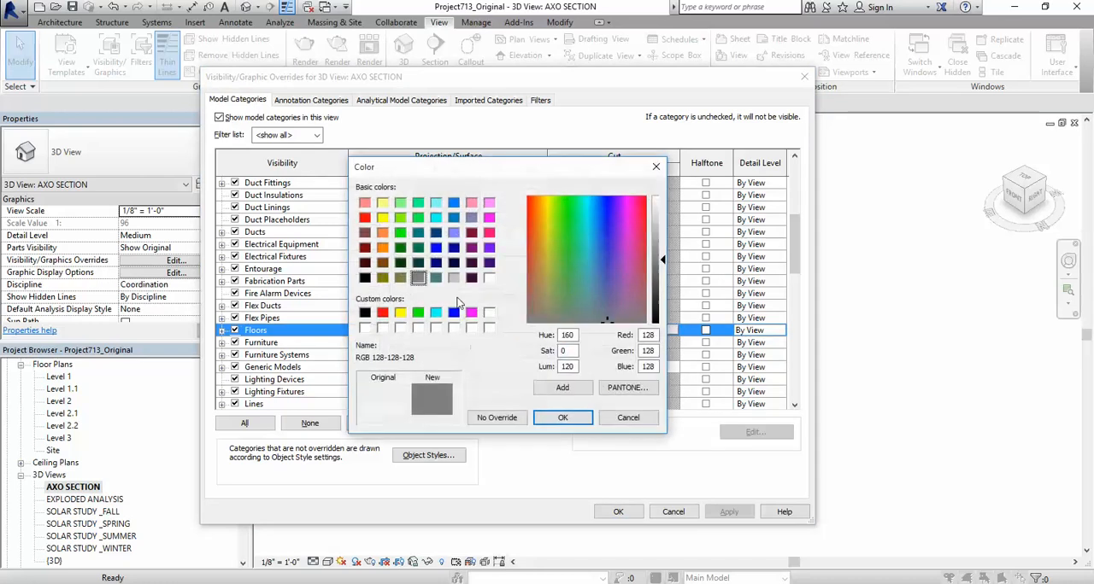
{"action": "left_click", "coordinate": [365, 313]}
{"action": "left_click", "coordinate": [562, 417]}
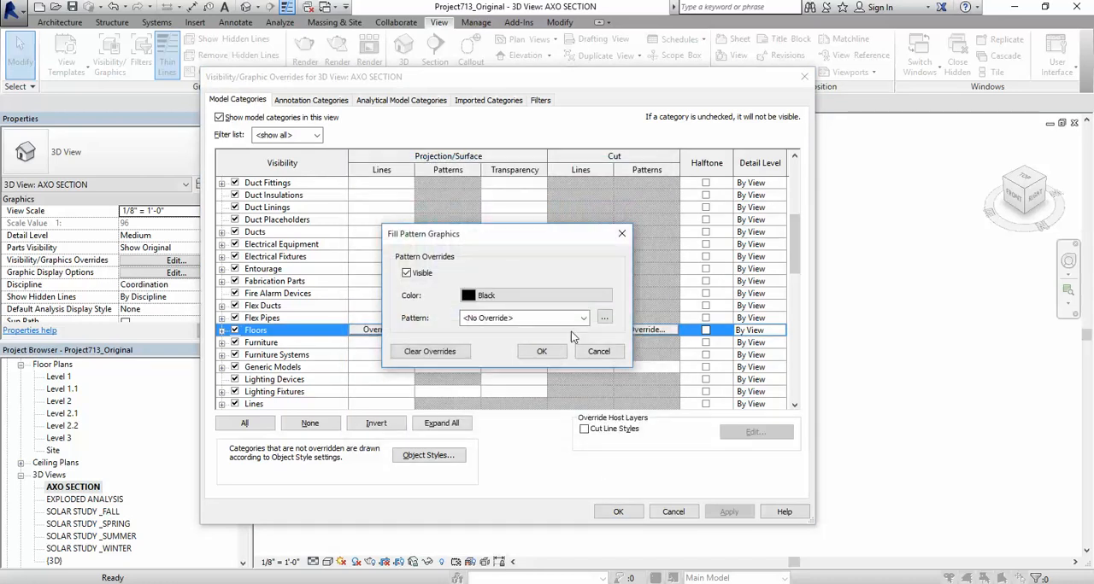
{"action": "left_click", "coordinate": [526, 316]}
{"action": "left_click", "coordinate": [577, 256]}
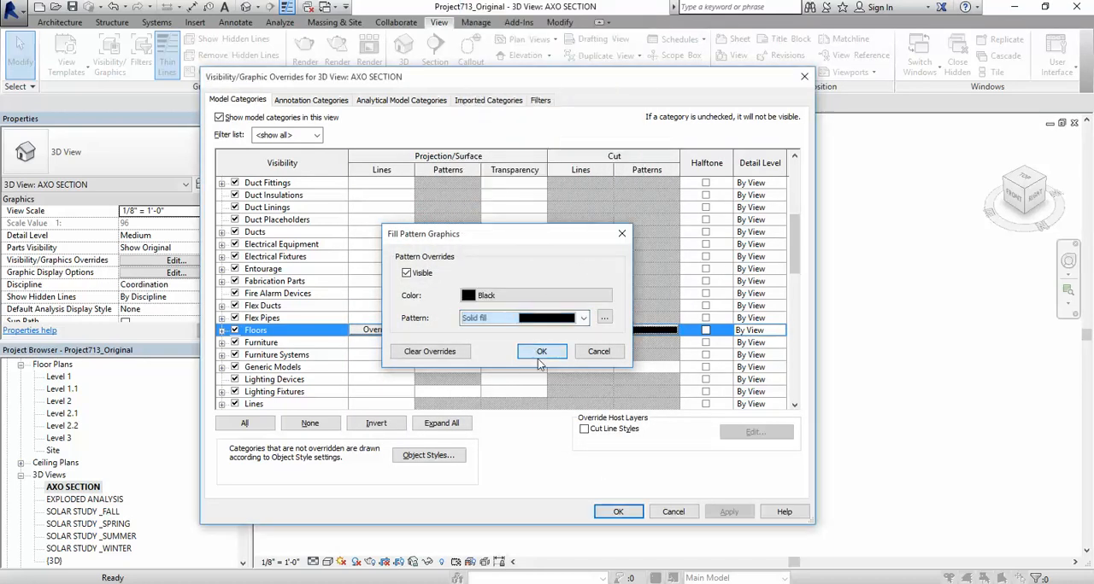
{"action": "left_click", "coordinate": [538, 353]}
{"action": "left_click", "coordinate": [728, 512]}
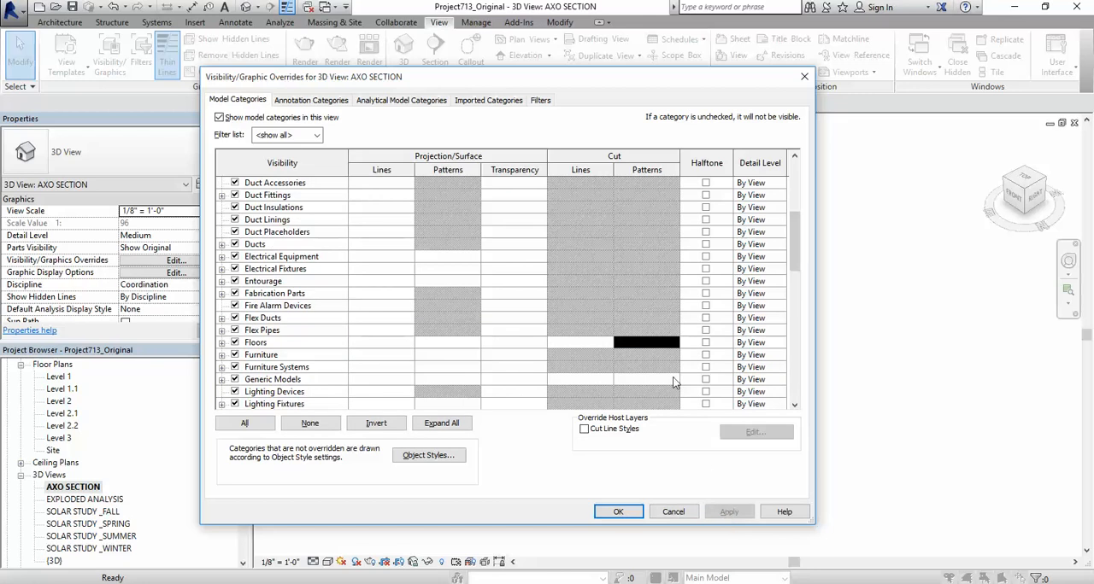
{"action": "scroll", "coordinate": [472, 286], "scroll_direction": "down", "scroll_amount": 1}
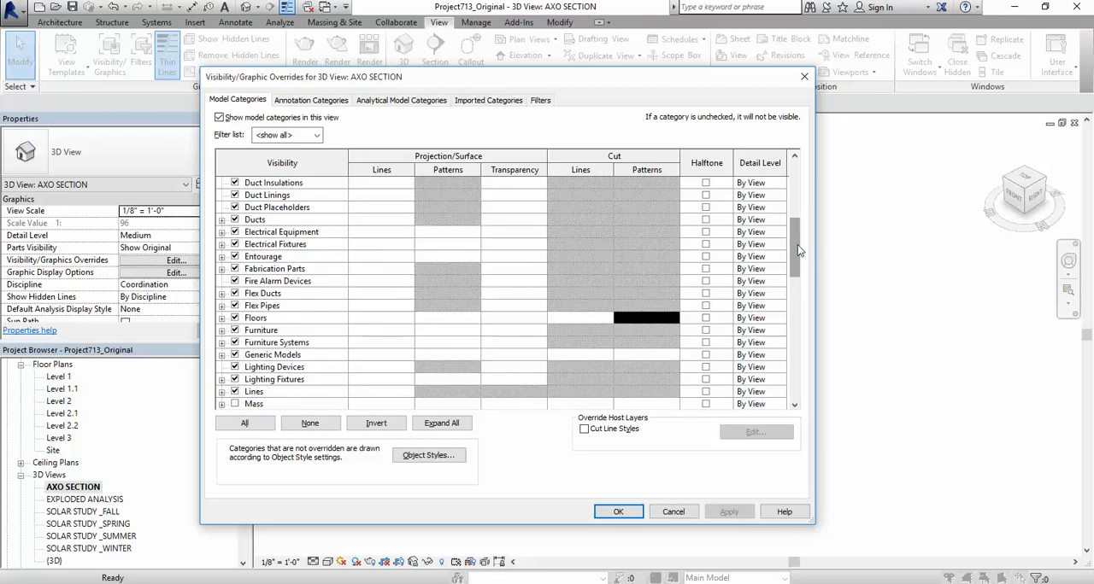
{"action": "scroll", "coordinate": [799, 250], "scroll_direction": "down", "scroll_amount": 4}
{"action": "scroll", "coordinate": [644, 324], "scroll_direction": "down", "scroll_amount": 2}
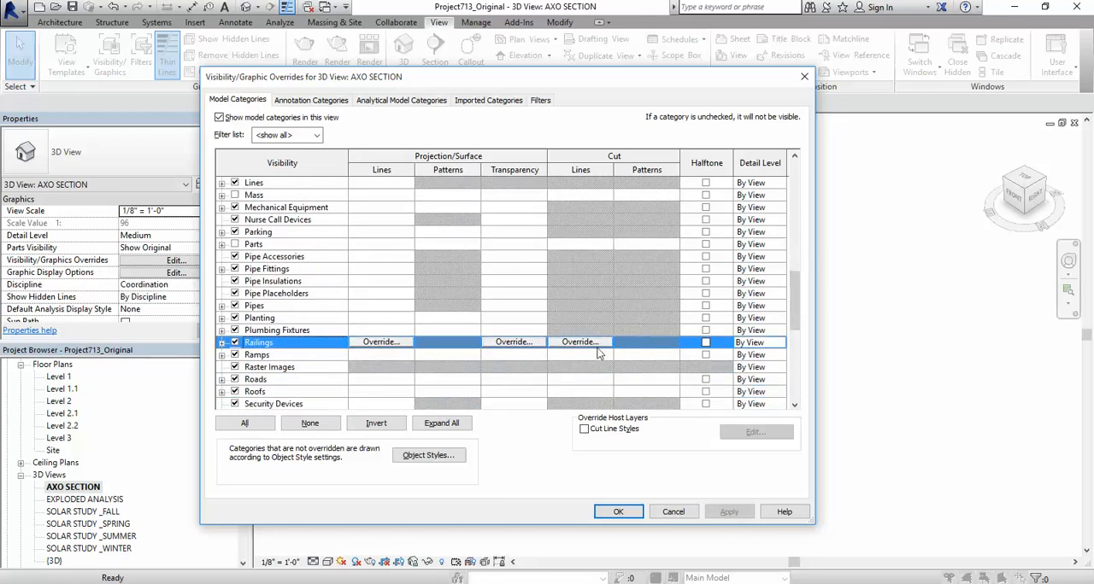
{"action": "left_click", "coordinate": [644, 380]}
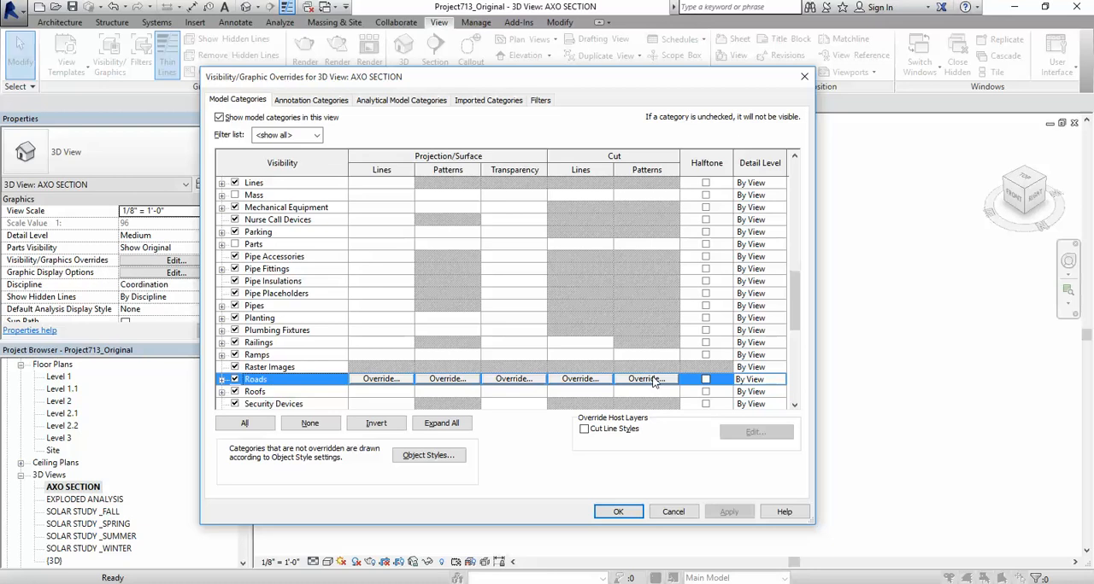
{"action": "left_click", "coordinate": [647, 378]}
{"action": "left_click", "coordinate": [598, 352]}
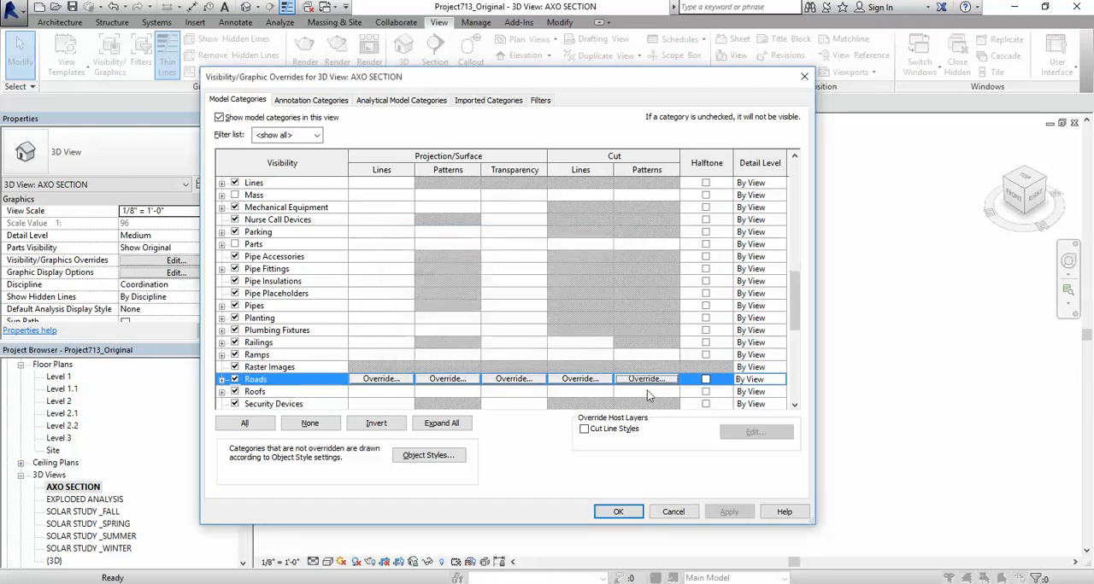
Step: Override the cut pattern of the Roofs category with a black Solid fill and apply it to the view
{"action": "left_click", "coordinate": [647, 391]}
{"action": "left_click", "coordinate": [647, 392]}
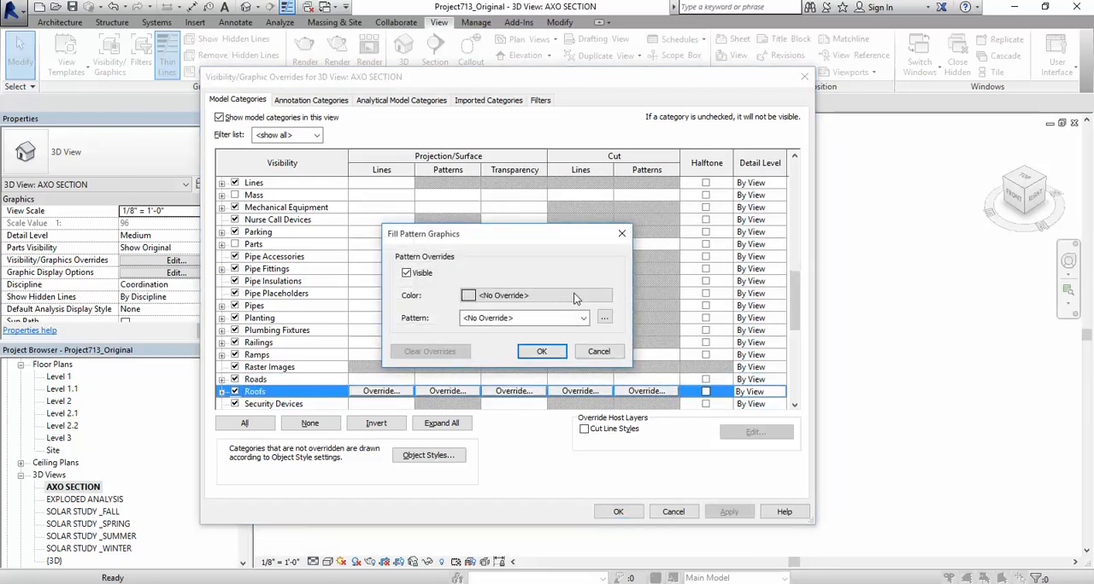
{"action": "left_click", "coordinate": [575, 297]}
{"action": "left_click", "coordinate": [366, 313]}
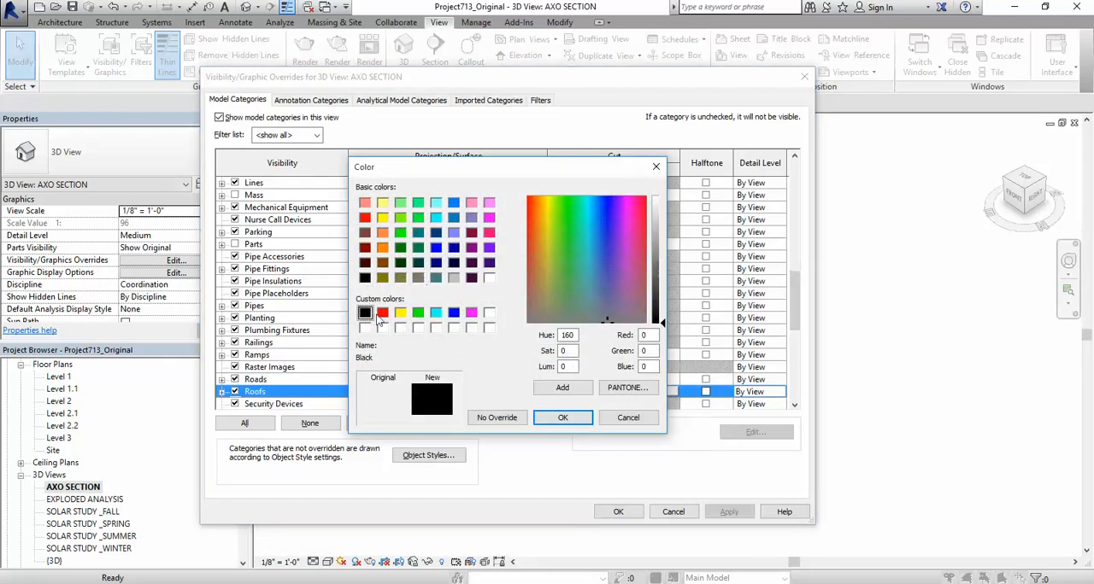
{"action": "left_click", "coordinate": [562, 417]}
{"action": "left_click", "coordinate": [548, 318]}
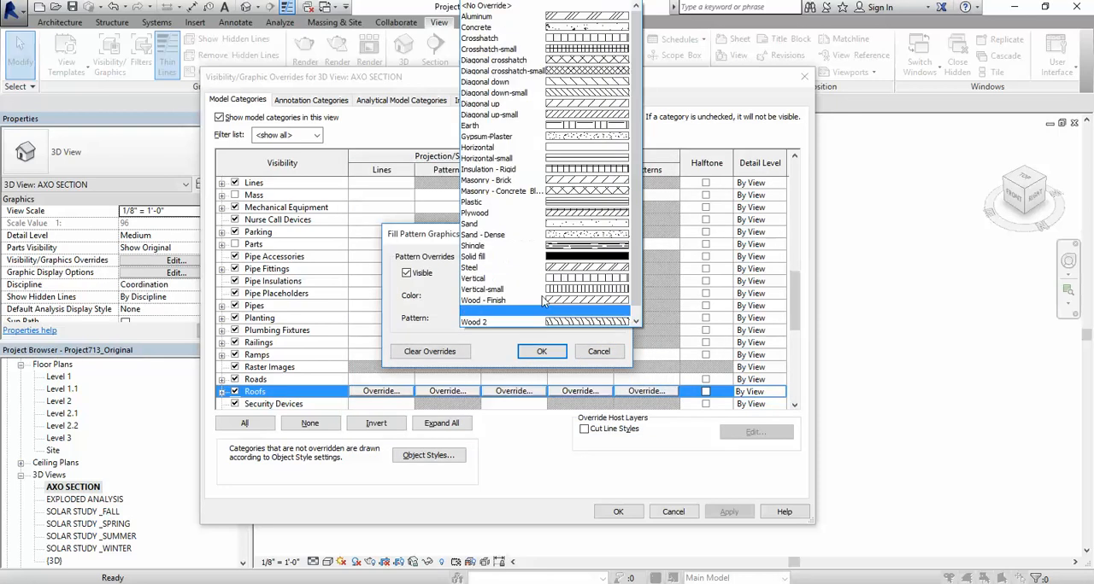
{"action": "left_click", "coordinate": [534, 257]}
{"action": "left_click", "coordinate": [543, 353]}
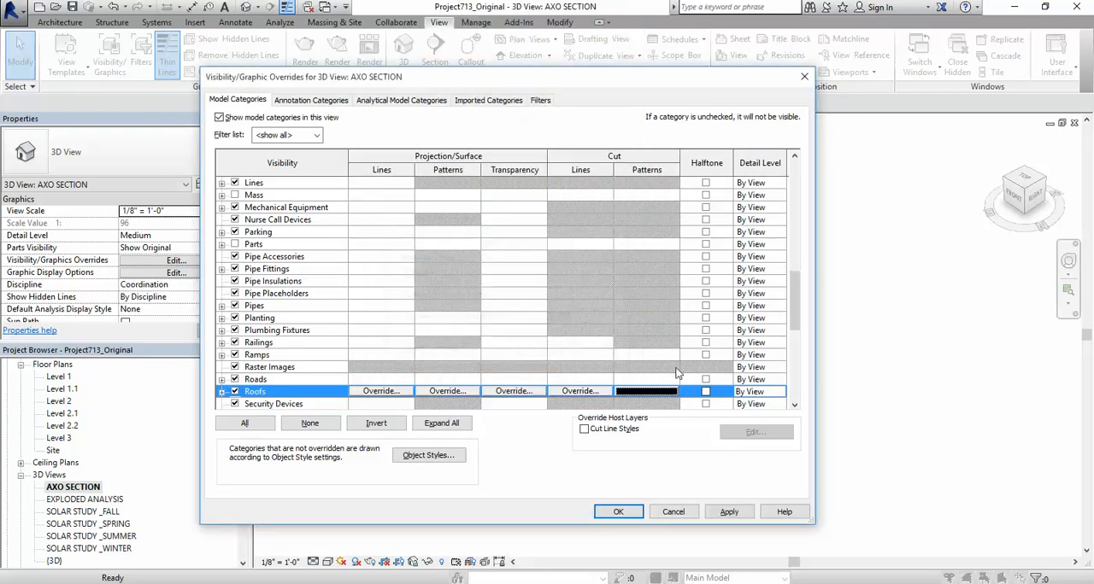
{"action": "left_click", "coordinate": [727, 511]}
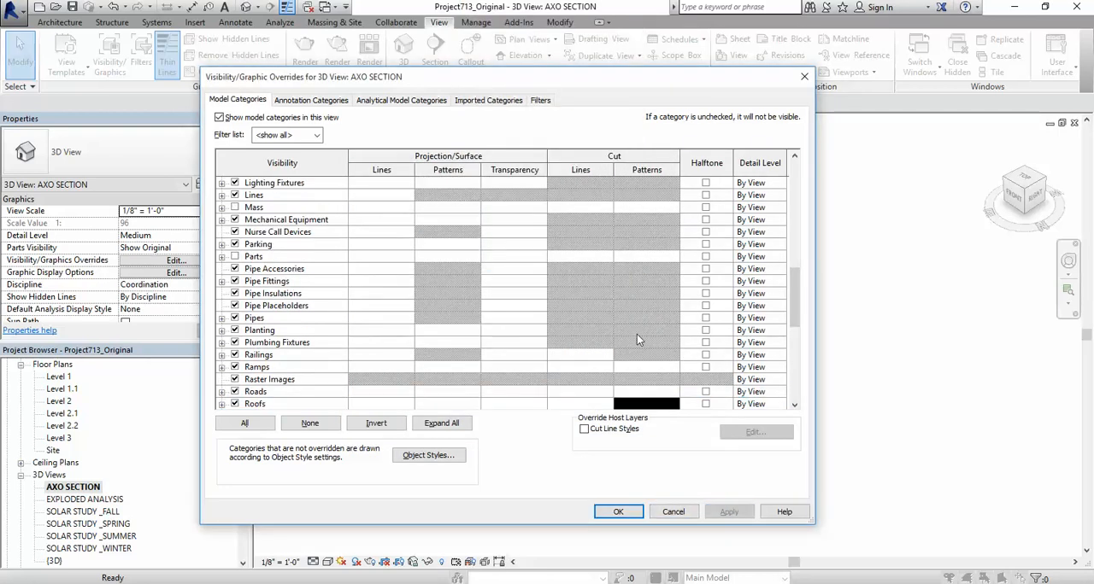
Step: Override the cut pattern of the Stairs category with a black Solid fill and apply it to the view
{"action": "scroll", "coordinate": [636, 334], "scroll_direction": "down", "scroll_amount": 2}
{"action": "scroll", "coordinate": [637, 334], "scroll_direction": "down", "scroll_amount": 3}
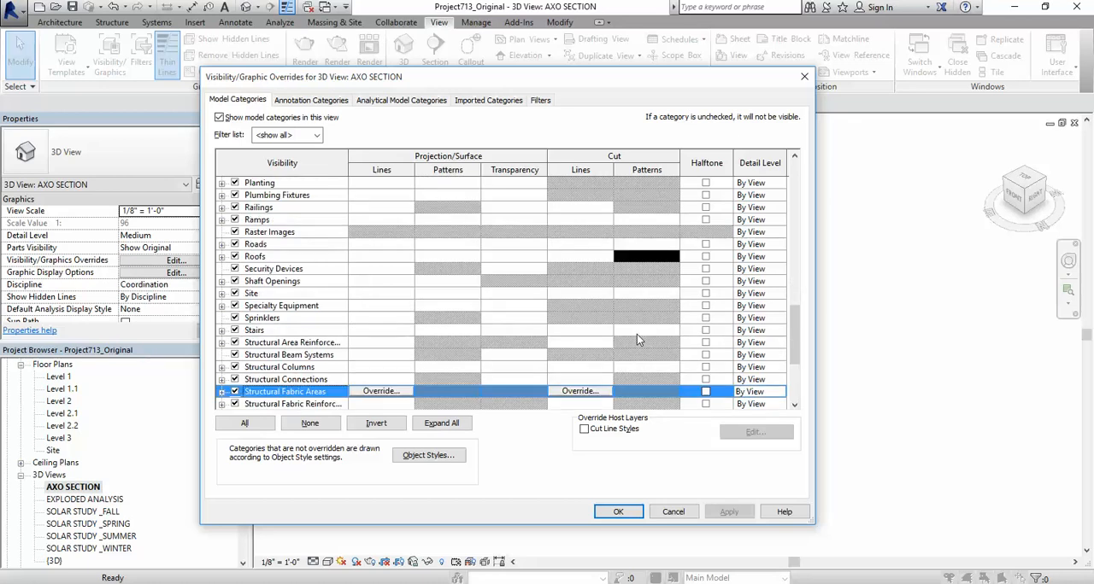
{"action": "scroll", "coordinate": [636, 334], "scroll_direction": "down", "scroll_amount": 2}
{"action": "scroll", "coordinate": [422, 372], "scroll_direction": "down", "scroll_amount": 5}
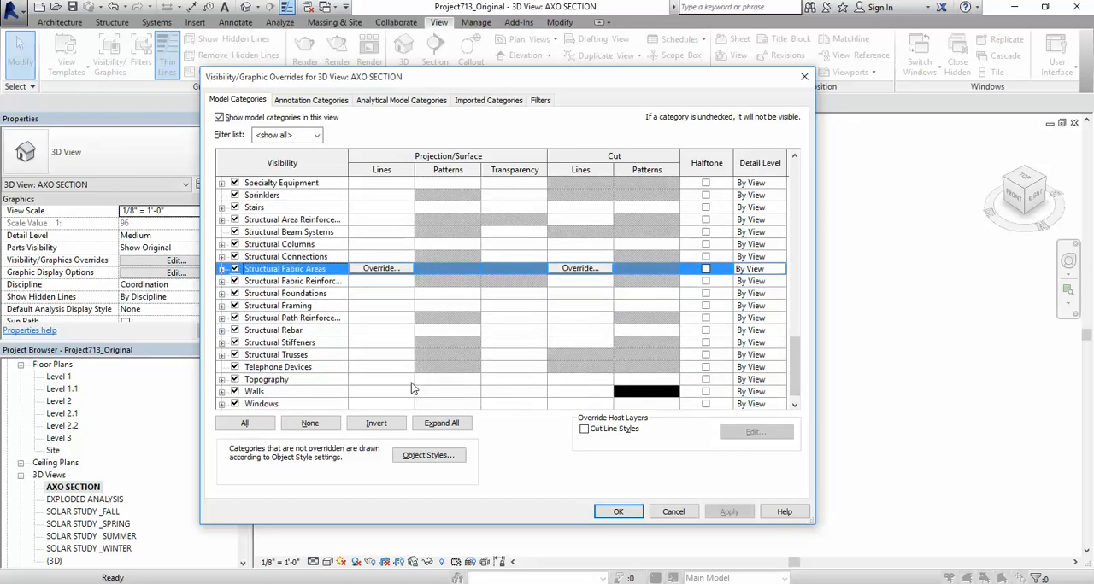
{"action": "scroll", "coordinate": [411, 381], "scroll_direction": "up", "scroll_amount": 2}
{"action": "left_click", "coordinate": [664, 230]}
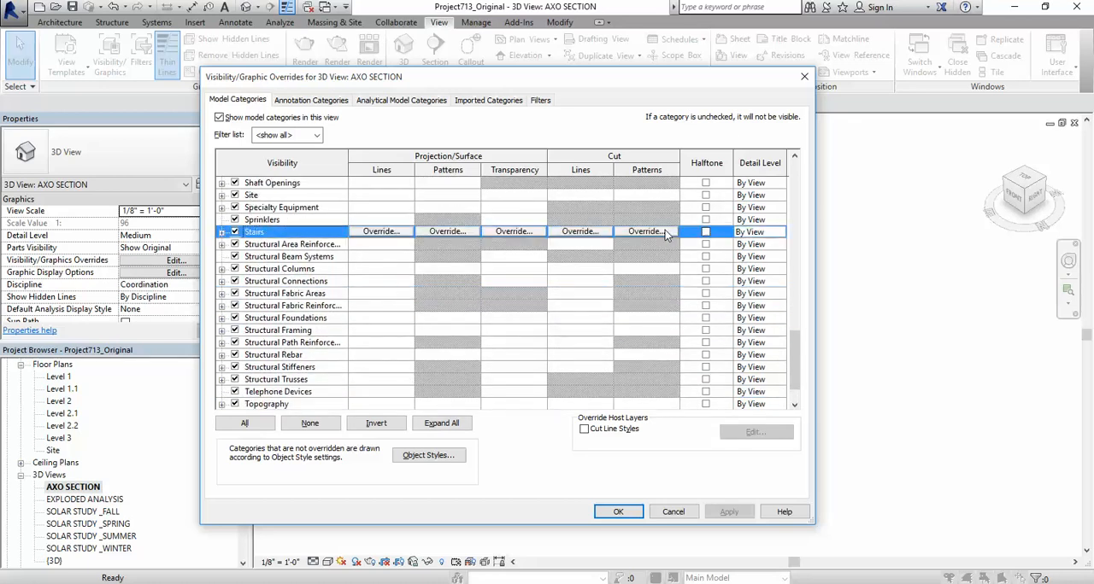
{"action": "left_click", "coordinate": [664, 229]}
{"action": "left_click", "coordinate": [505, 297]}
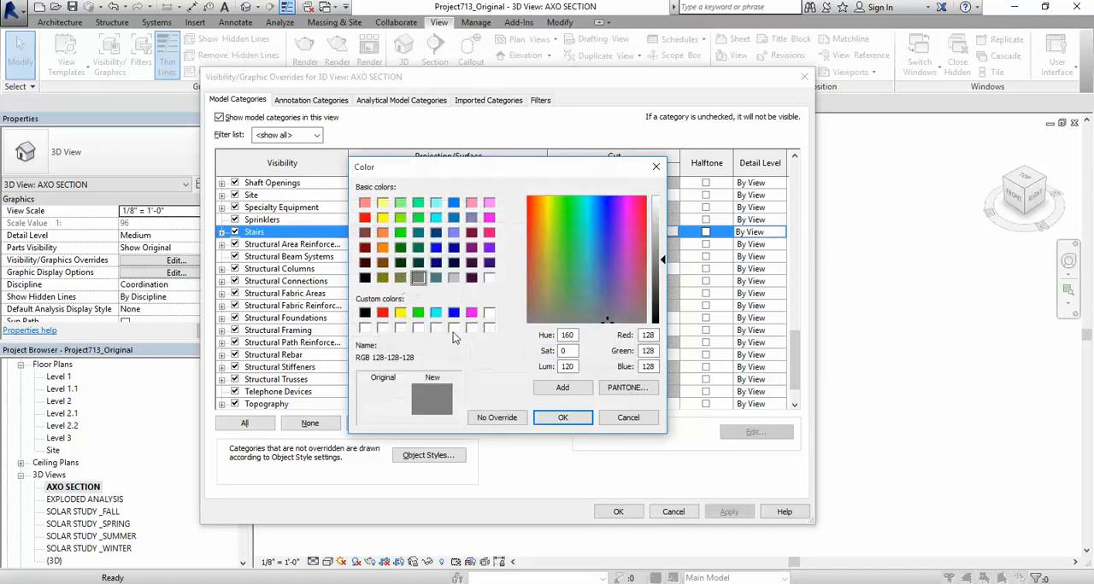
{"action": "left_click", "coordinate": [365, 313]}
{"action": "left_click", "coordinate": [562, 417]}
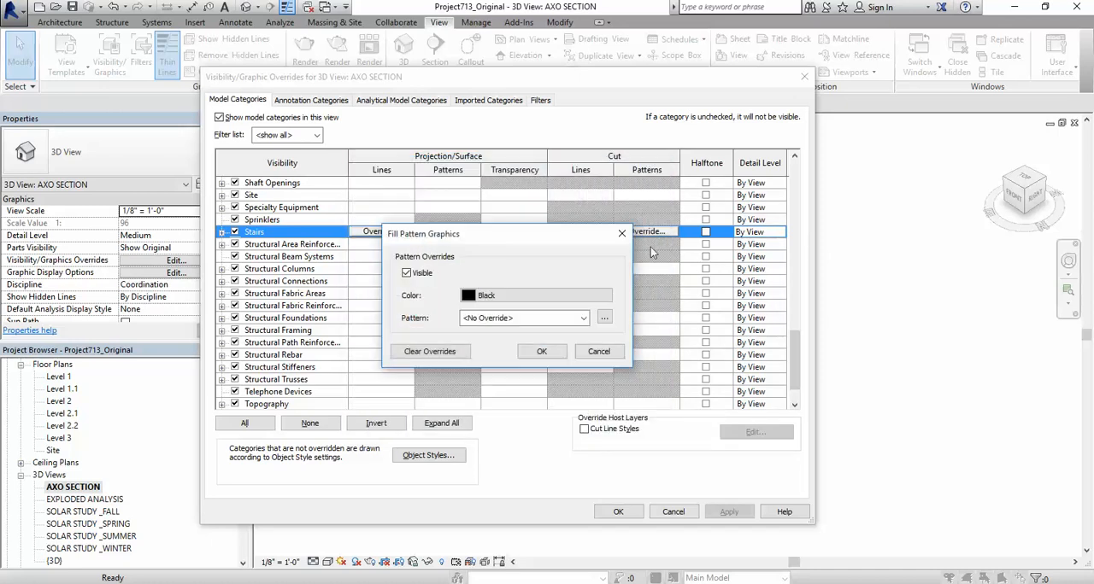
{"action": "left_click", "coordinate": [528, 318]}
{"action": "left_click", "coordinate": [547, 266]}
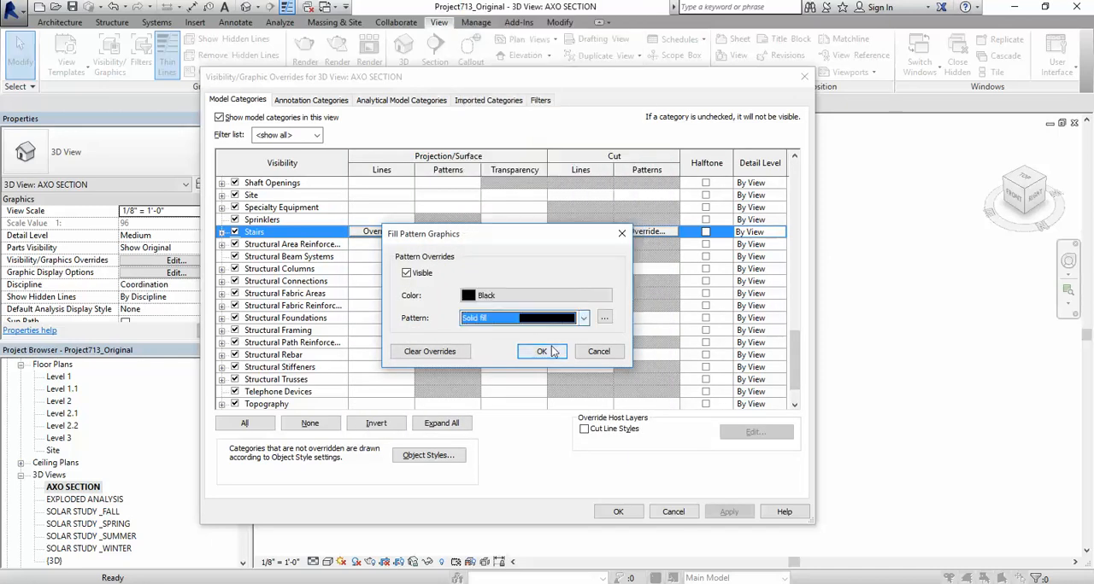
{"action": "left_click", "coordinate": [541, 351]}
{"action": "left_click", "coordinate": [609, 511]}
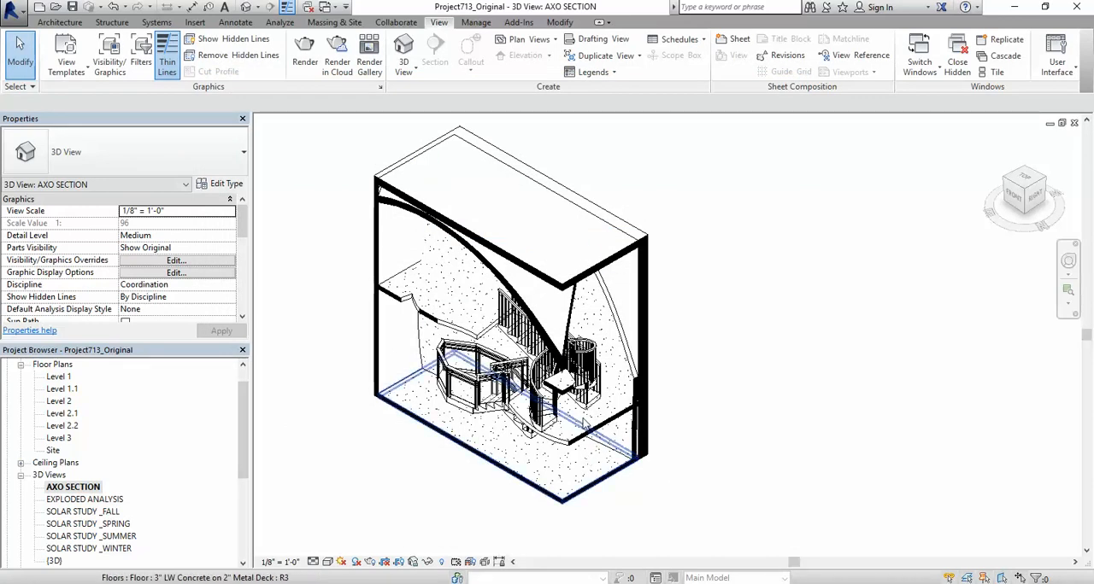
Step: Reveal the hidden elements, unhide the section box in the AXO SECTION view and leave the reveal mode
{"action": "scroll", "coordinate": [525, 456], "scroll_direction": "up", "scroll_amount": 5}
{"action": "scroll", "coordinate": [598, 355], "scroll_direction": "up", "scroll_amount": 5}
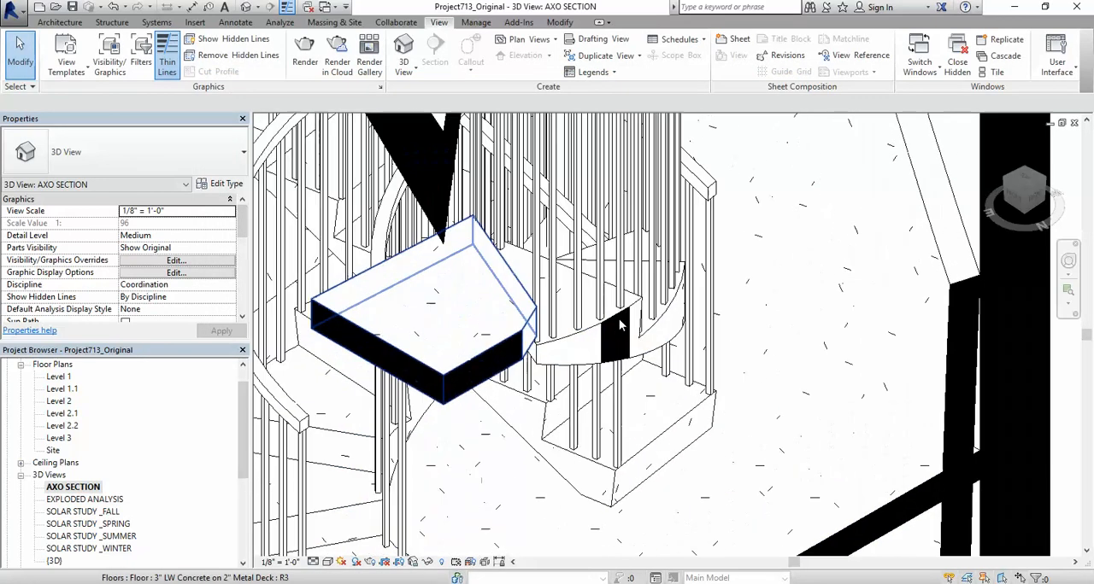
{"action": "scroll", "coordinate": [610, 323], "scroll_direction": "down", "scroll_amount": 6}
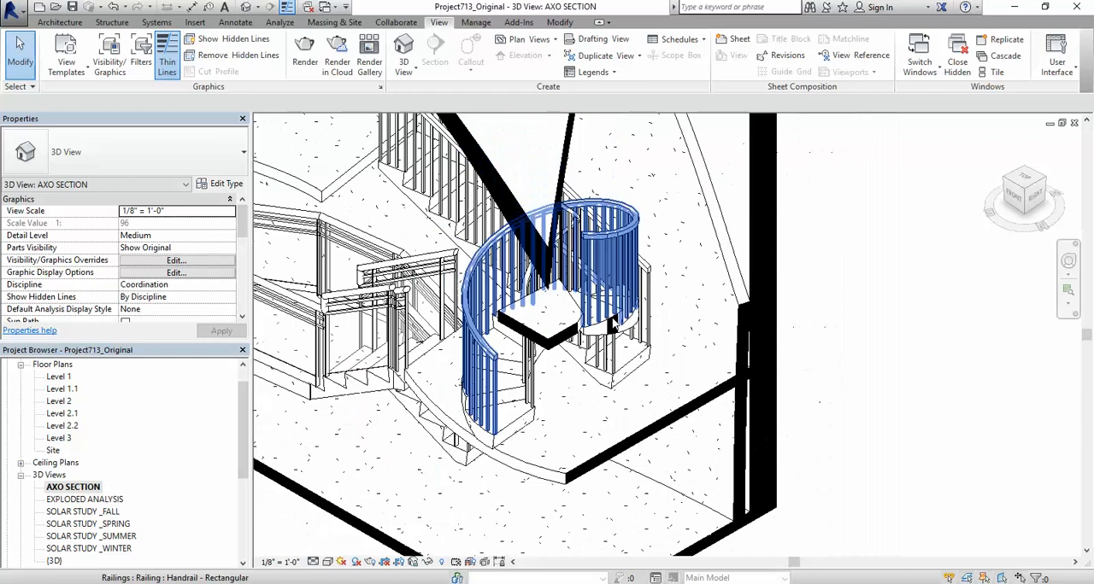
{"action": "scroll", "coordinate": [708, 412], "scroll_direction": "down", "scroll_amount": 4}
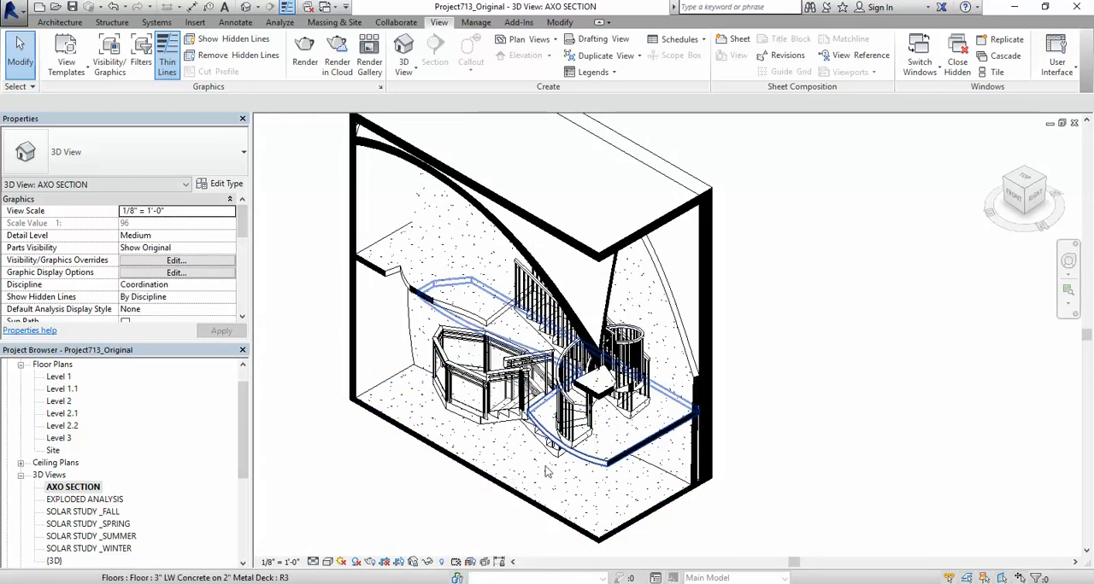
{"action": "scroll", "coordinate": [519, 387], "scroll_direction": "down", "scroll_amount": 2}
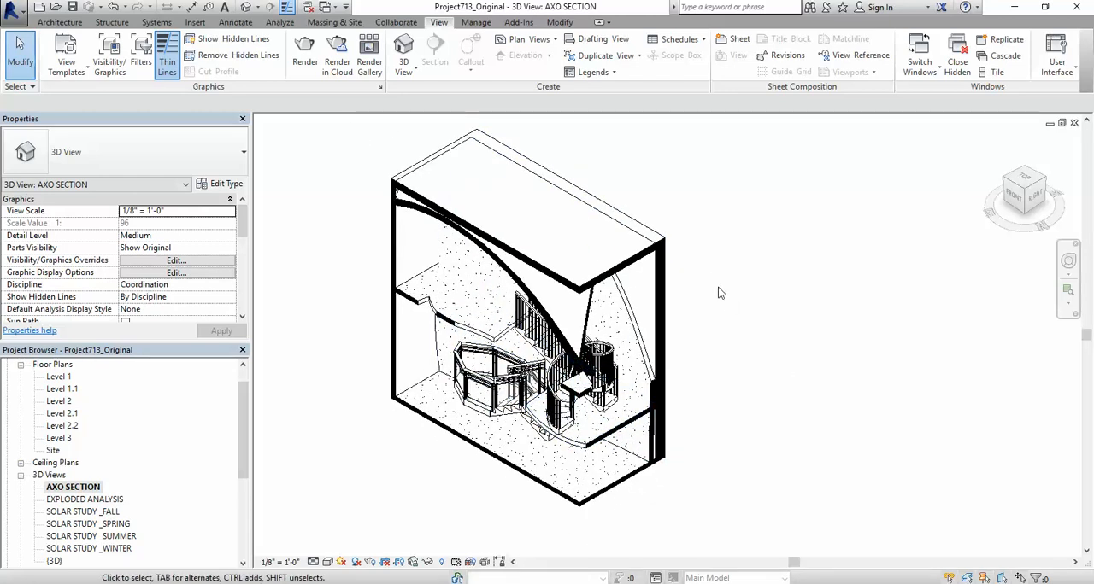
{"action": "scroll", "coordinate": [706, 390], "scroll_direction": "down", "scroll_amount": 1}
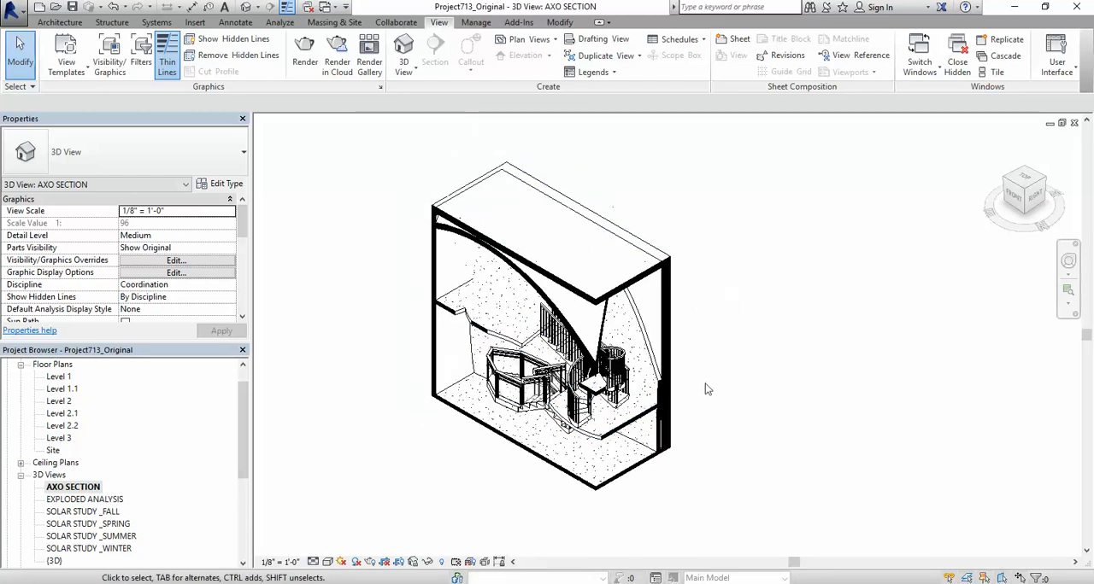
{"action": "left_click", "coordinate": [441, 562]}
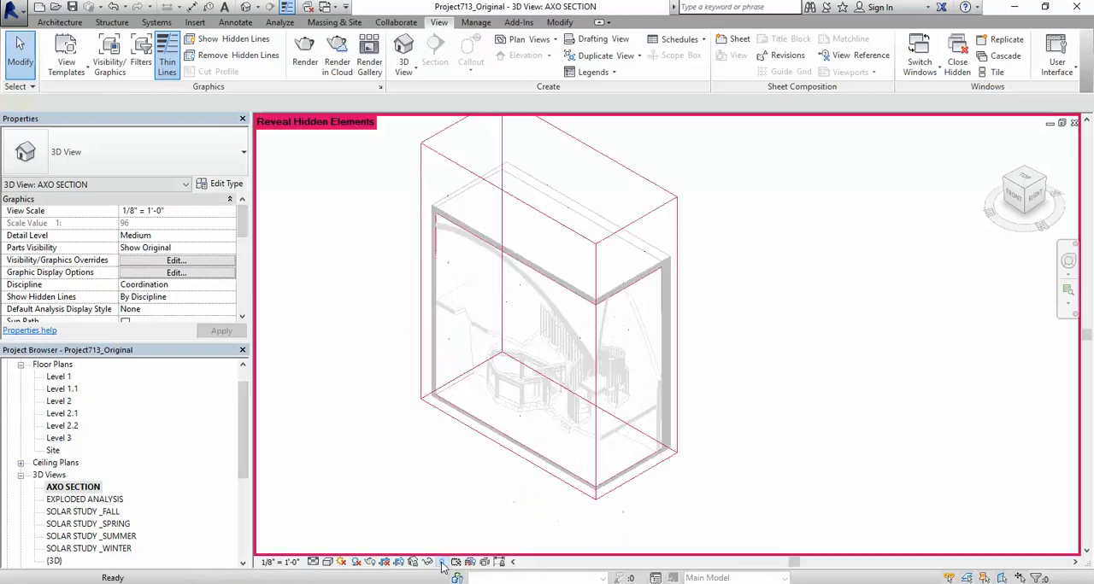
{"action": "left_click", "coordinate": [652, 214]}
{"action": "right_click", "coordinate": [651, 213]}
{"action": "mouse_move", "coordinate": [719, 295]}
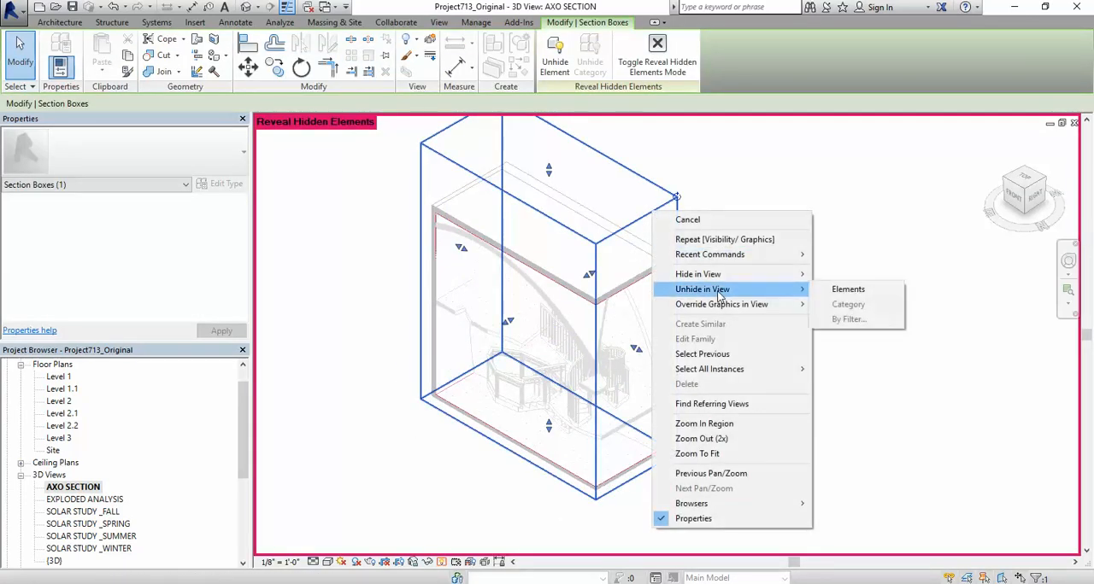
{"action": "left_click", "coordinate": [816, 290]}
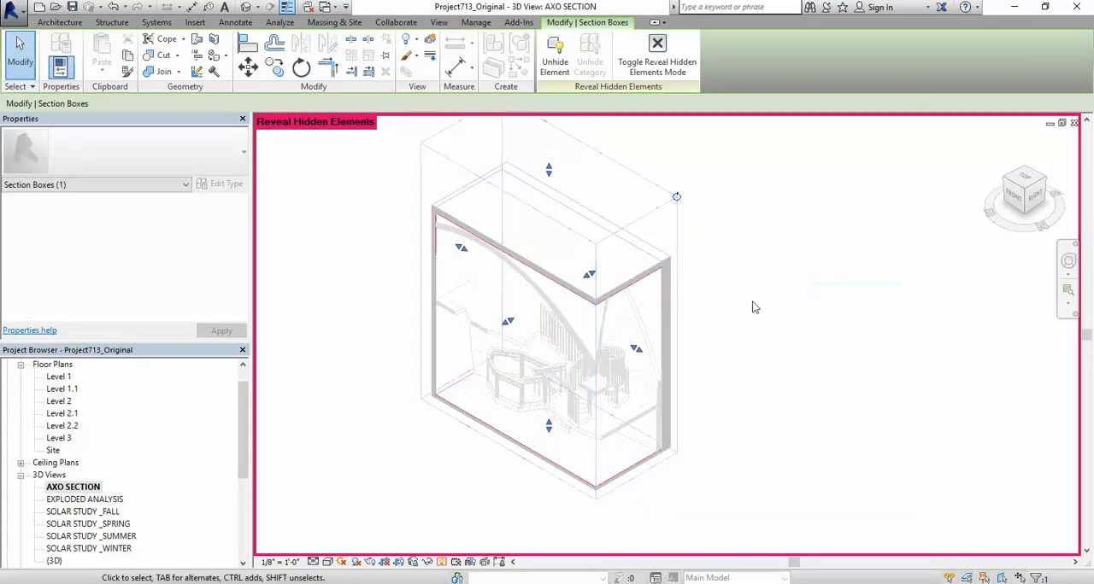
{"action": "left_click", "coordinate": [442, 562]}
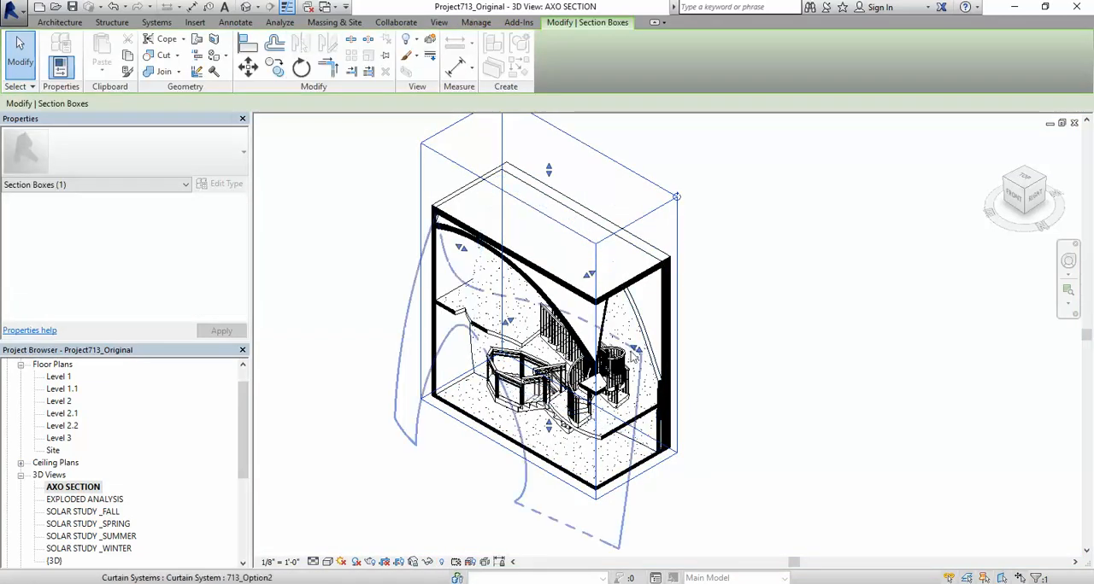
Step: Pull the right face of the section box inward so that it cuts through the curved stair
{"action": "scroll", "coordinate": [634, 352], "scroll_direction": "up", "scroll_amount": 2}
{"action": "left_click_drag", "start_coordinate": [639, 352], "coordinate": [614, 335]}
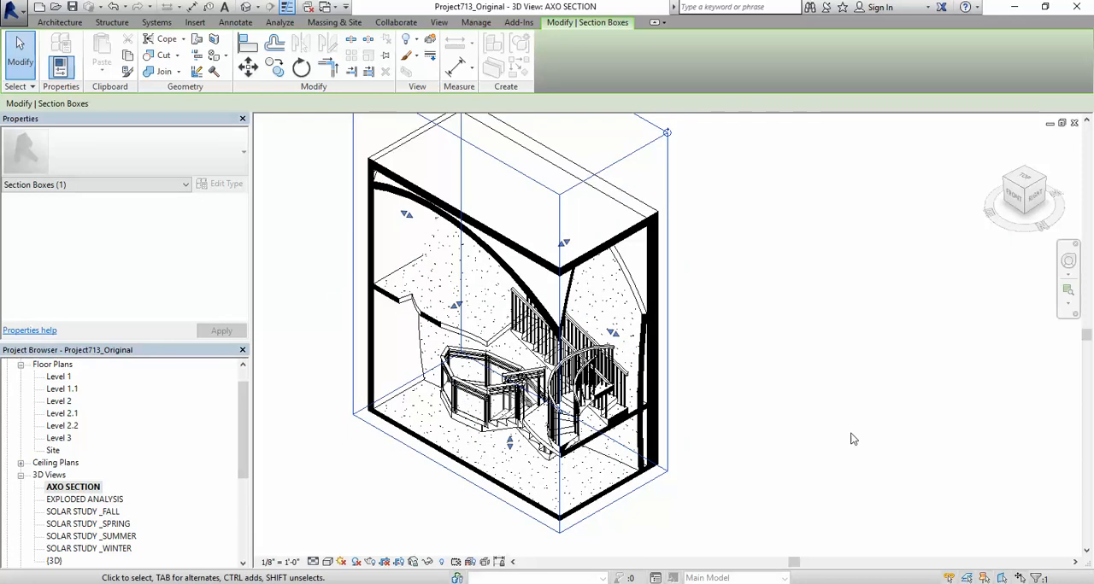
{"action": "scroll", "coordinate": [670, 367], "scroll_direction": "up", "scroll_amount": 5}
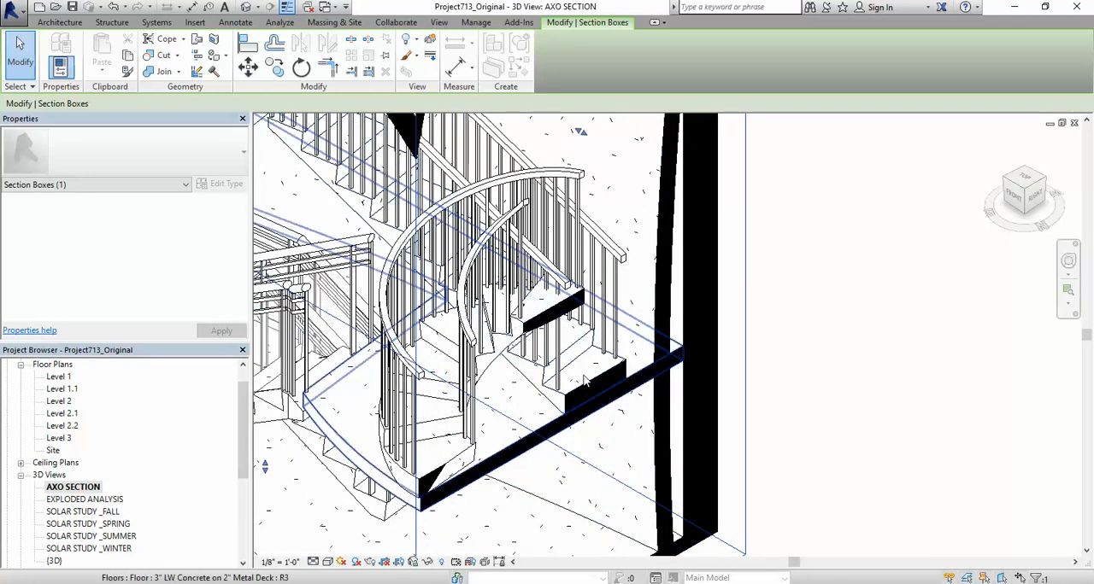
{"action": "scroll", "coordinate": [445, 478], "scroll_direction": "up", "scroll_amount": 2}
{"action": "scroll", "coordinate": [440, 470], "scroll_direction": "down", "scroll_amount": 3}
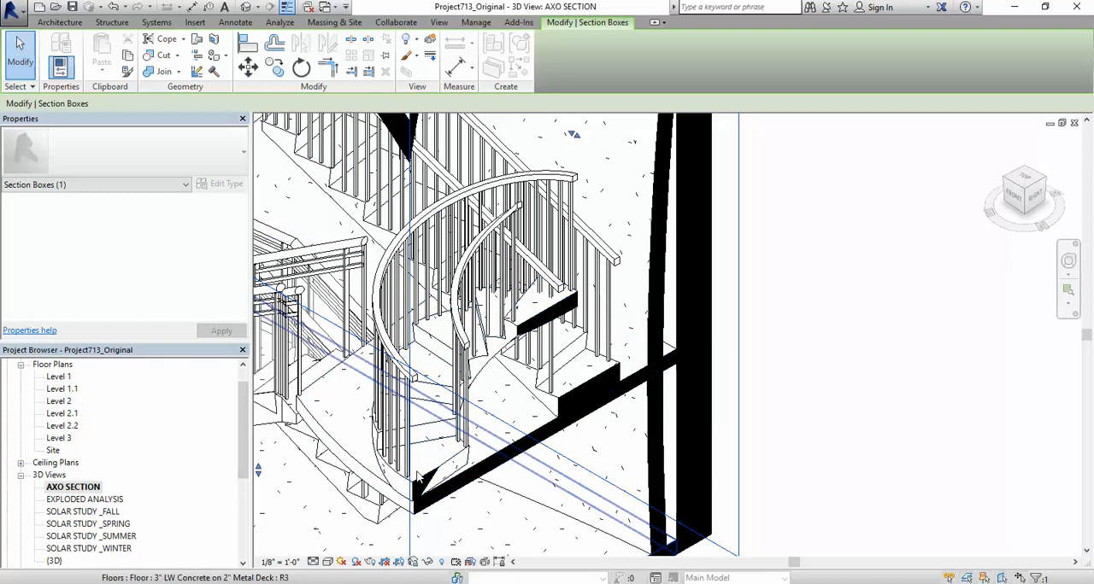
{"action": "scroll", "coordinate": [456, 476], "scroll_direction": "down", "scroll_amount": 1}
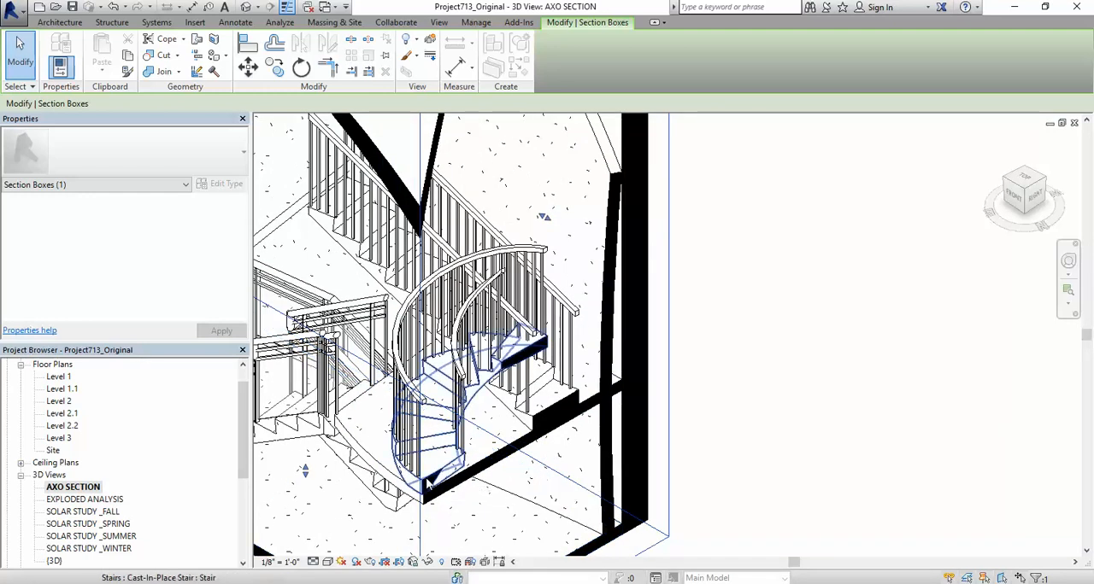
{"action": "scroll", "coordinate": [577, 431], "scroll_direction": "down", "scroll_amount": 4}
{"action": "left_click", "coordinate": [761, 295]}
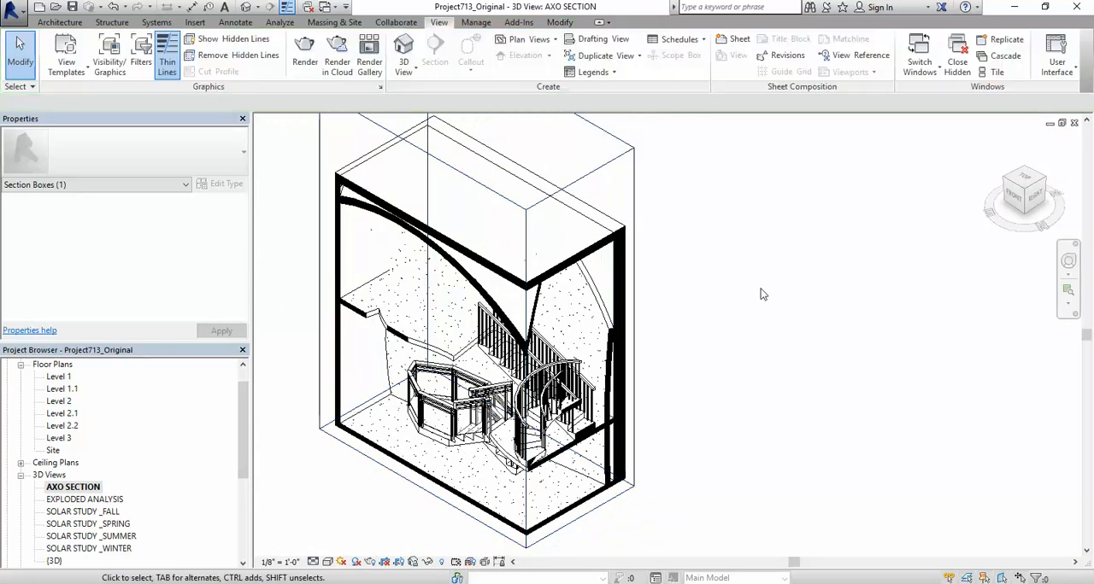
Step: Hide the section box element in the AXO SECTION view
{"action": "scroll", "coordinate": [726, 284], "scroll_direction": "down", "scroll_amount": 1}
{"action": "left_click", "coordinate": [660, 240]}
{"action": "right_click", "coordinate": [662, 246]}
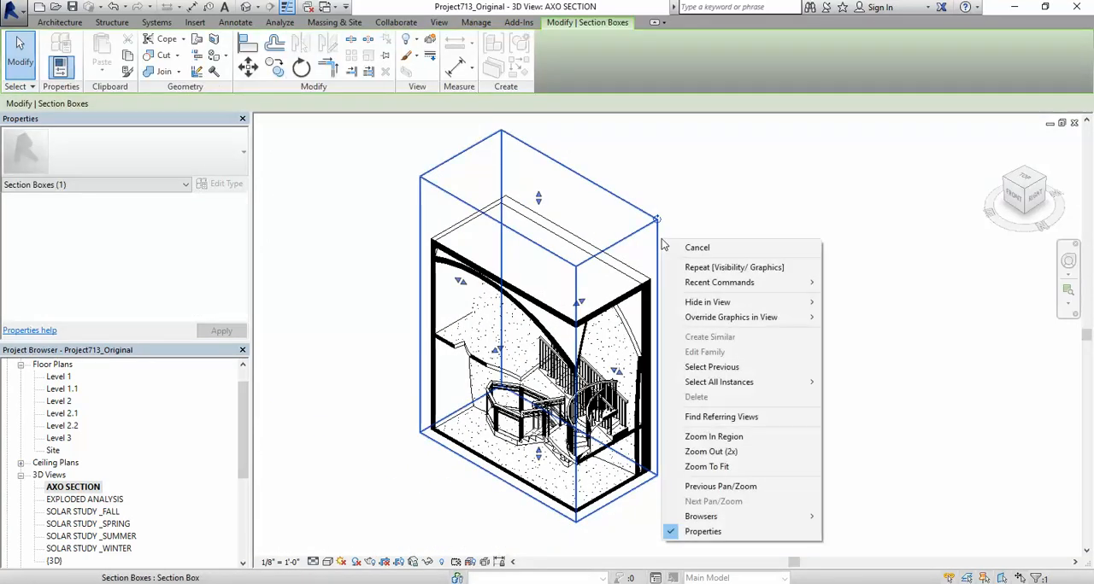
{"action": "mouse_move", "coordinate": [769, 303]}
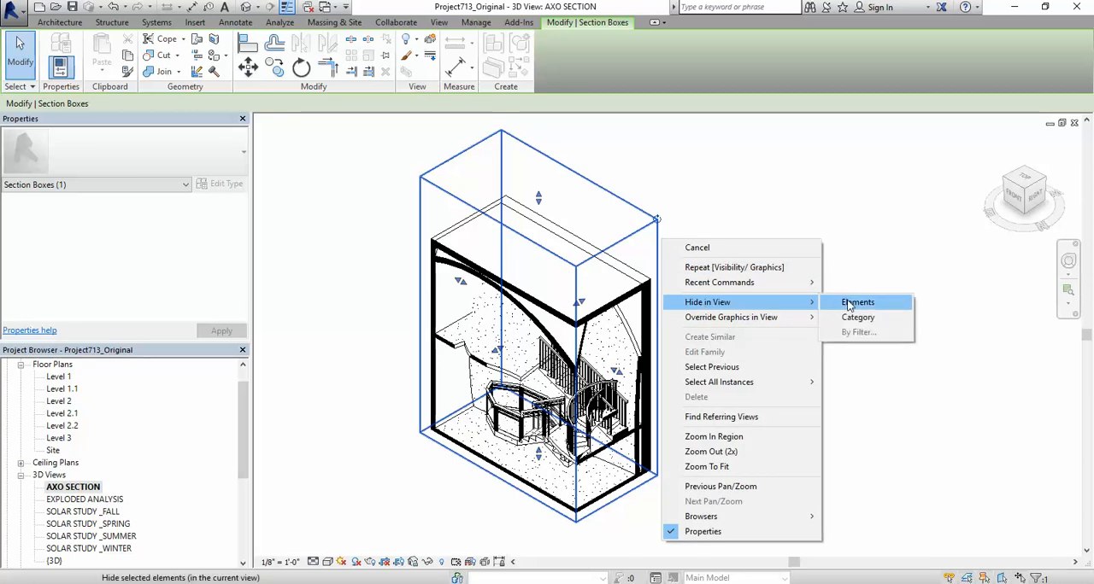
{"action": "left_click", "coordinate": [851, 303]}
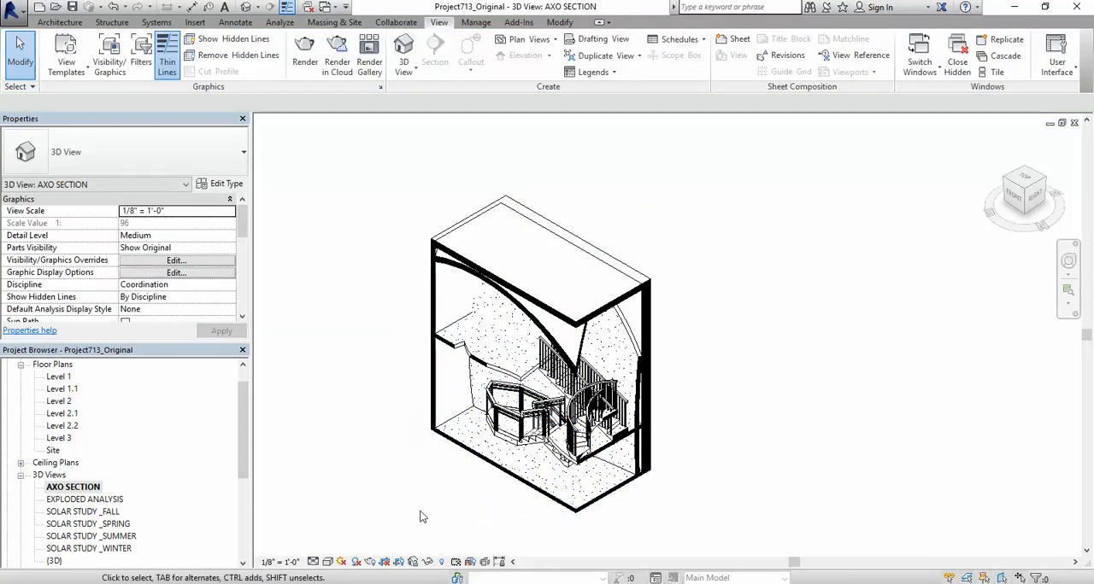
{"action": "scroll", "coordinate": [418, 511], "scroll_direction": "up", "scroll_amount": 1}
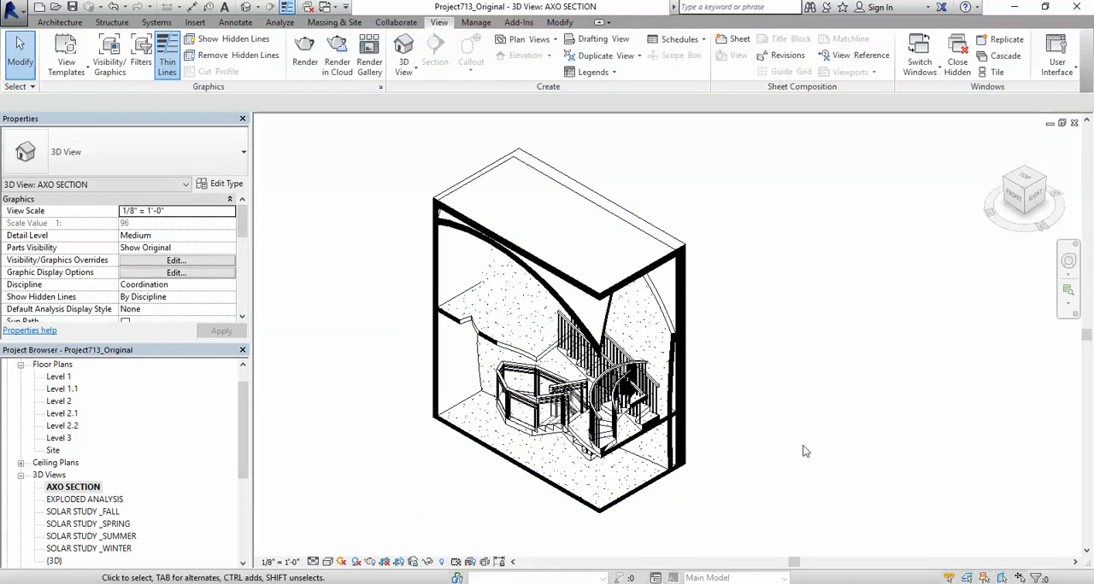
{"action": "left_click", "coordinate": [1025, 192]}
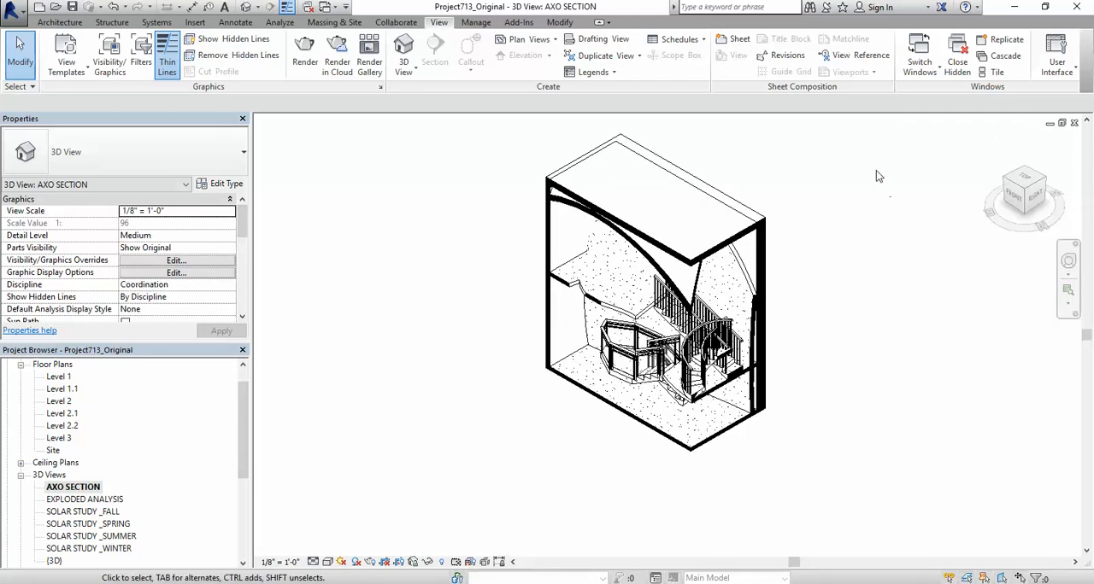
{"action": "scroll", "coordinate": [875, 176], "scroll_direction": "up", "scroll_amount": 2}
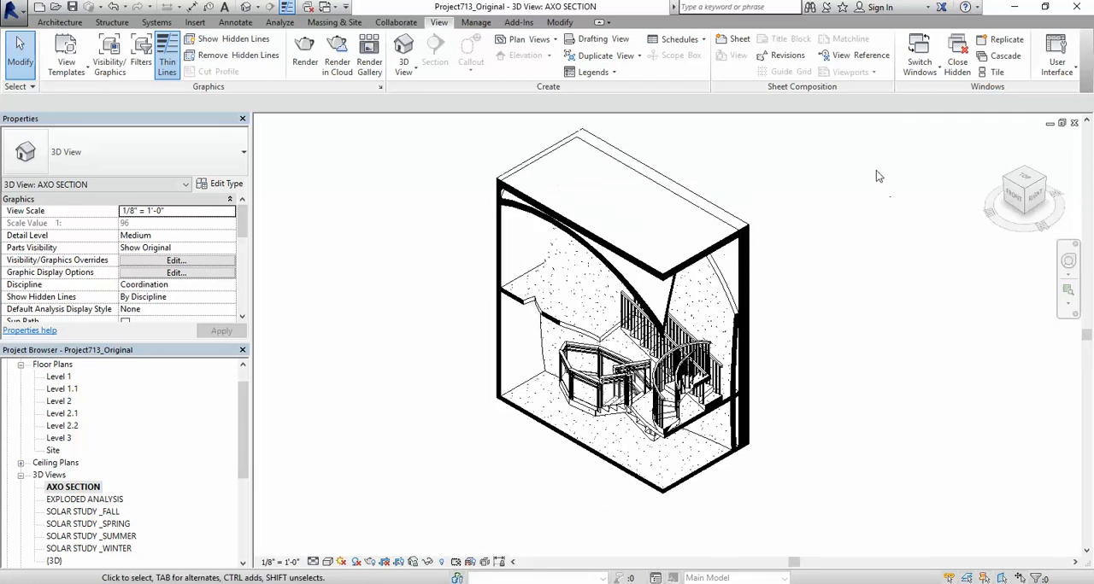
{"action": "left_click", "coordinate": [24, 9]}
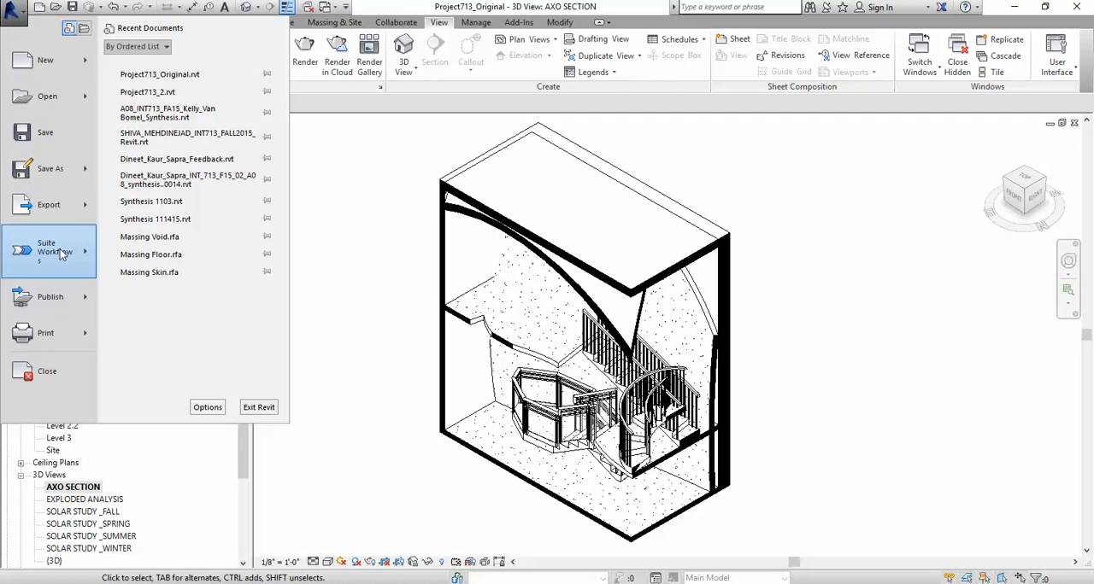
{"action": "mouse_move", "coordinate": [60, 254]}
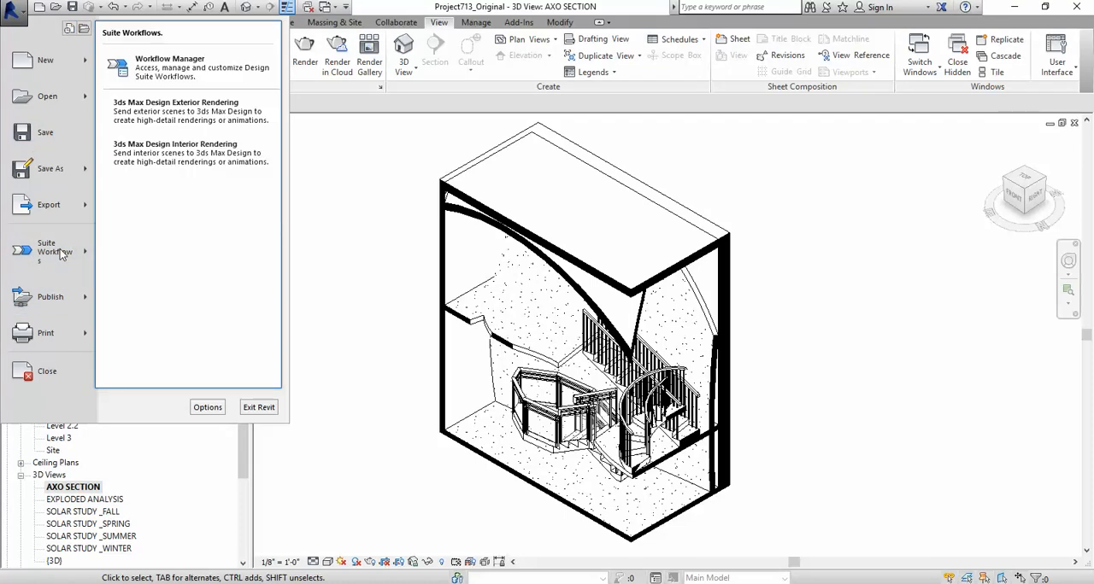
{"action": "left_click", "coordinate": [396, 162]}
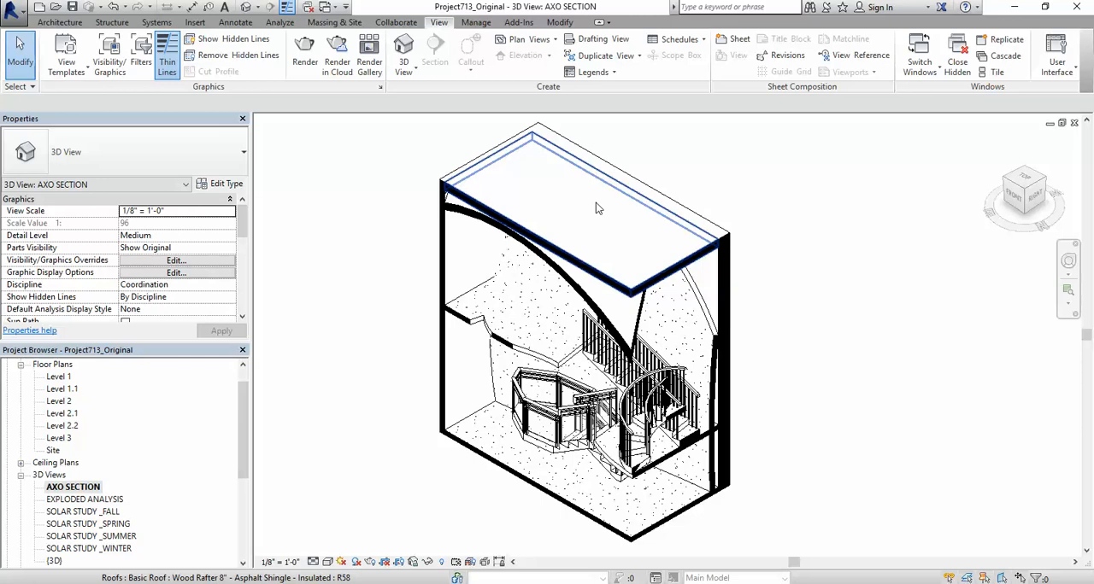
Step: Override the projection surface transparency of the Roofs category to 25 in the AXO SECTION view
{"action": "key", "text": "v"}
{"action": "key", "text": "g"}
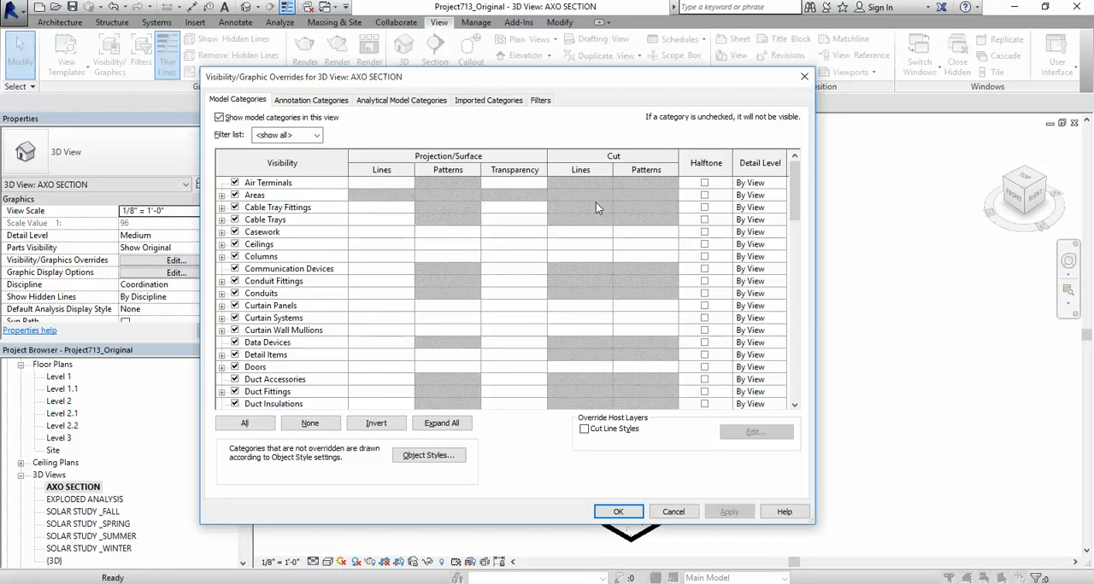
{"action": "key", "text": "r"}
{"action": "scroll", "coordinate": [476, 337], "scroll_direction": "down", "scroll_amount": 3}
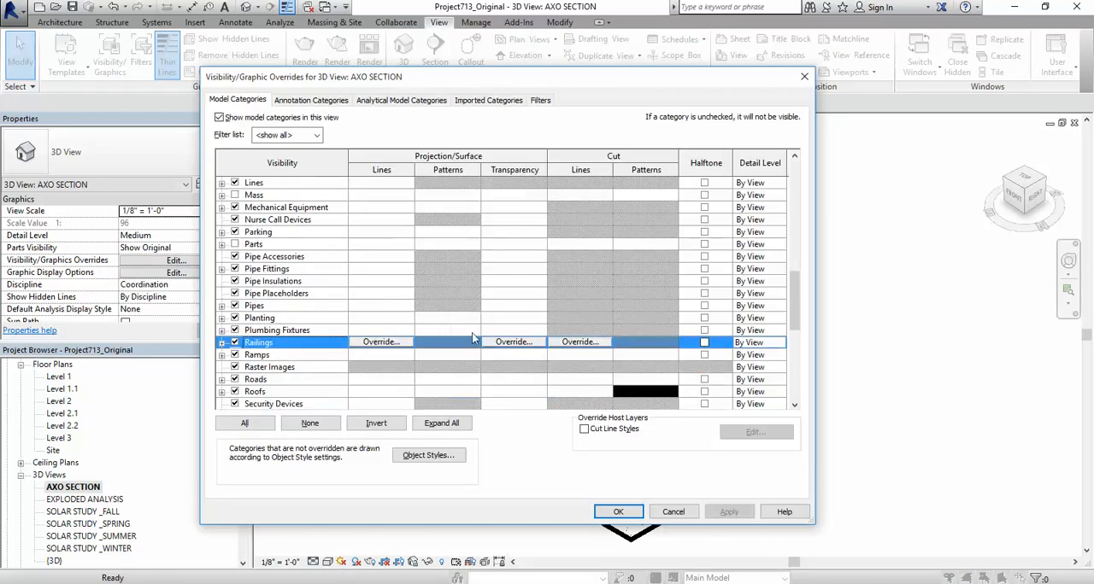
{"action": "scroll", "coordinate": [482, 342], "scroll_direction": "down", "scroll_amount": 1}
{"action": "left_click", "coordinate": [507, 348]}
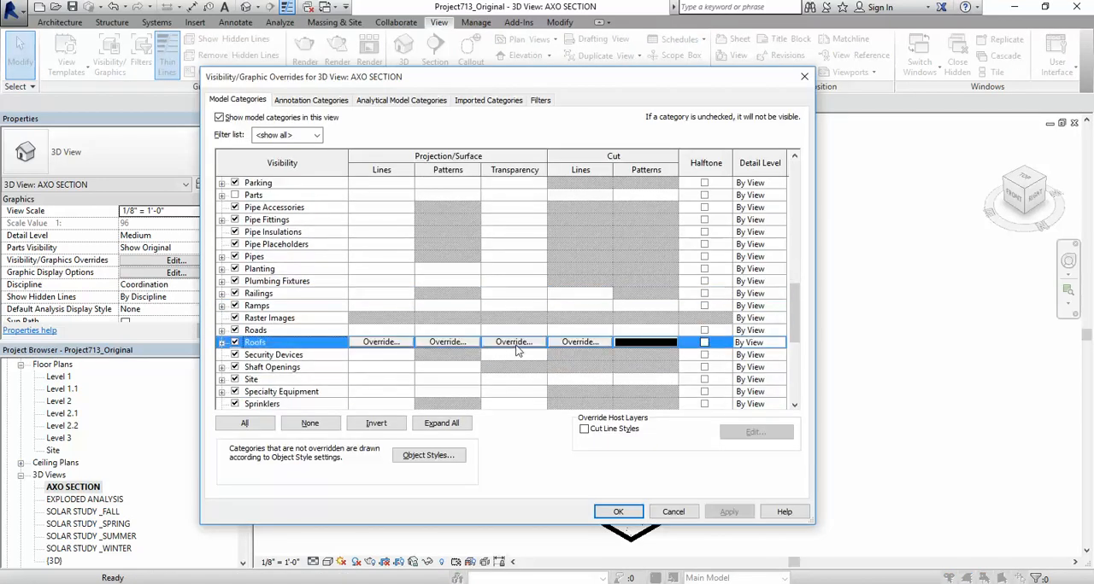
{"action": "left_click", "coordinate": [513, 342]}
{"action": "left_click_drag", "start_coordinate": [467, 300], "coordinate": [493, 302]}
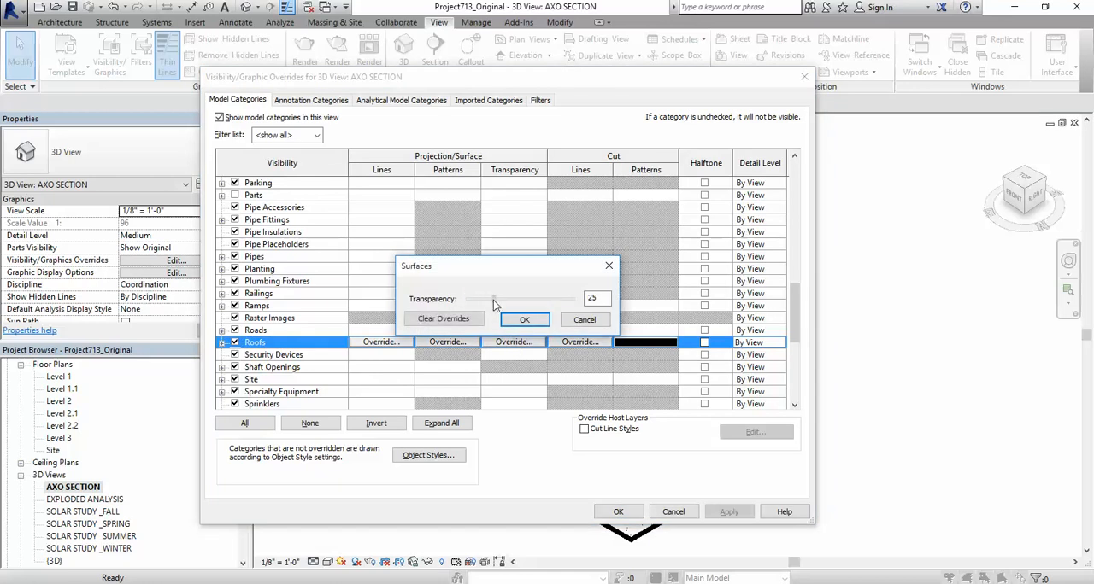
{"action": "left_click", "coordinate": [525, 320]}
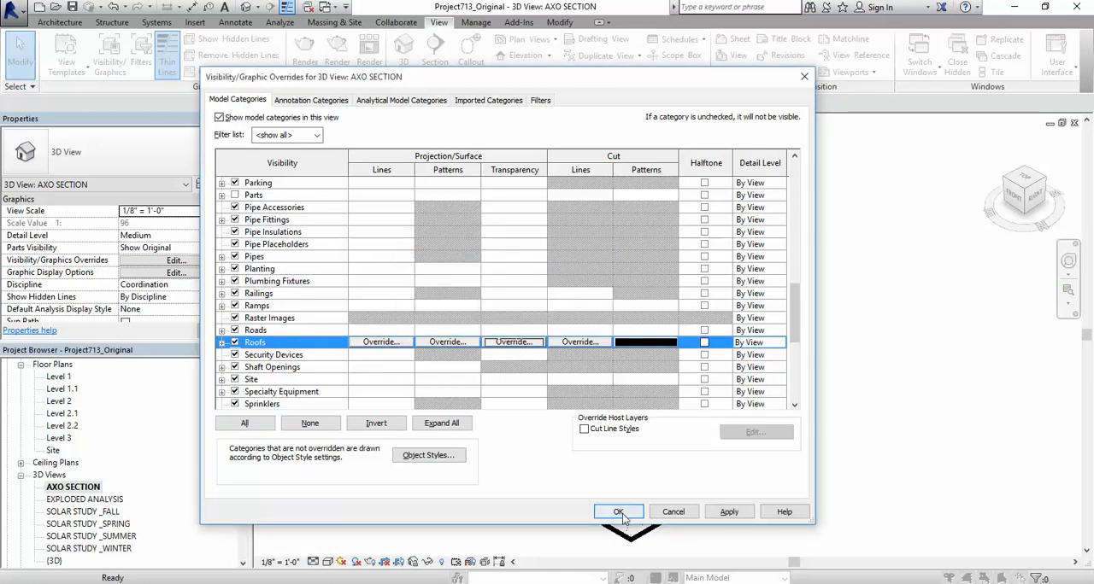
{"action": "left_click", "coordinate": [618, 512]}
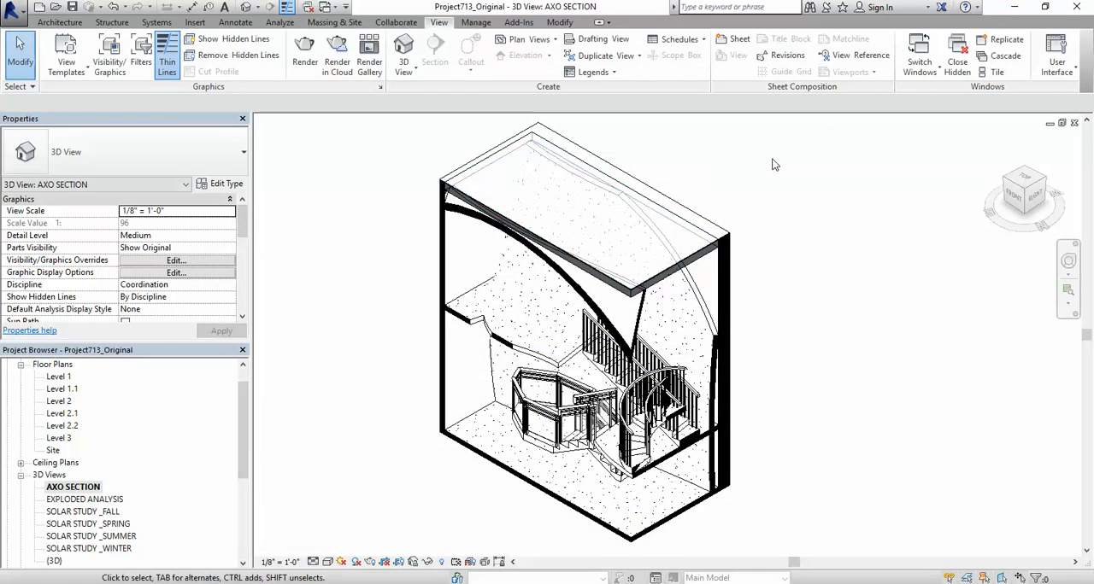
Step: Examine the transparent roof up close and cycle through the overlapping elements beneath it
{"action": "scroll", "coordinate": [738, 223], "scroll_direction": "up", "scroll_amount": 4}
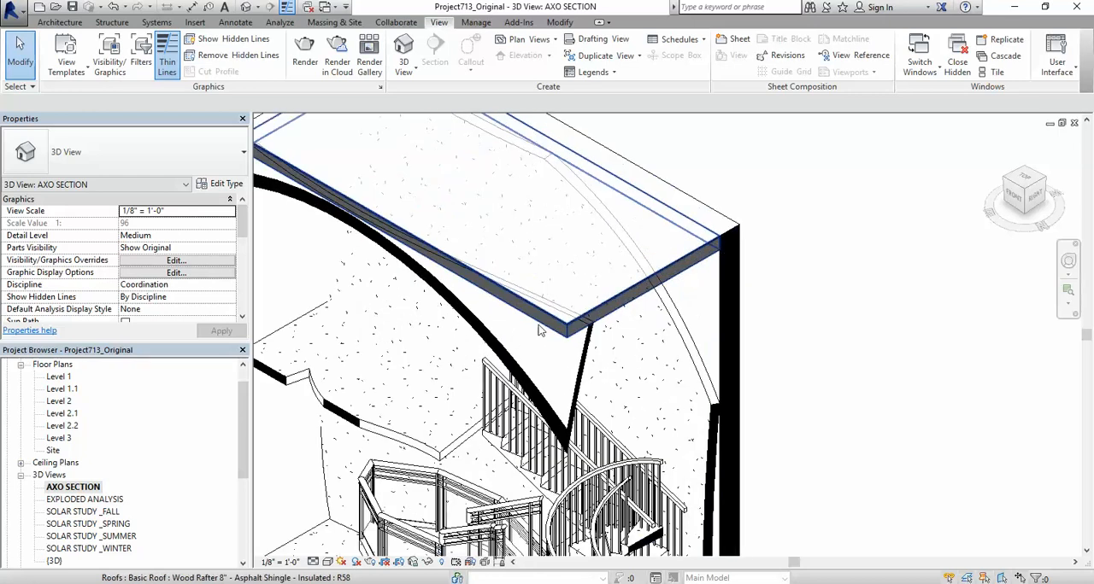
{"action": "scroll", "coordinate": [540, 330], "scroll_direction": "down", "scroll_amount": 5}
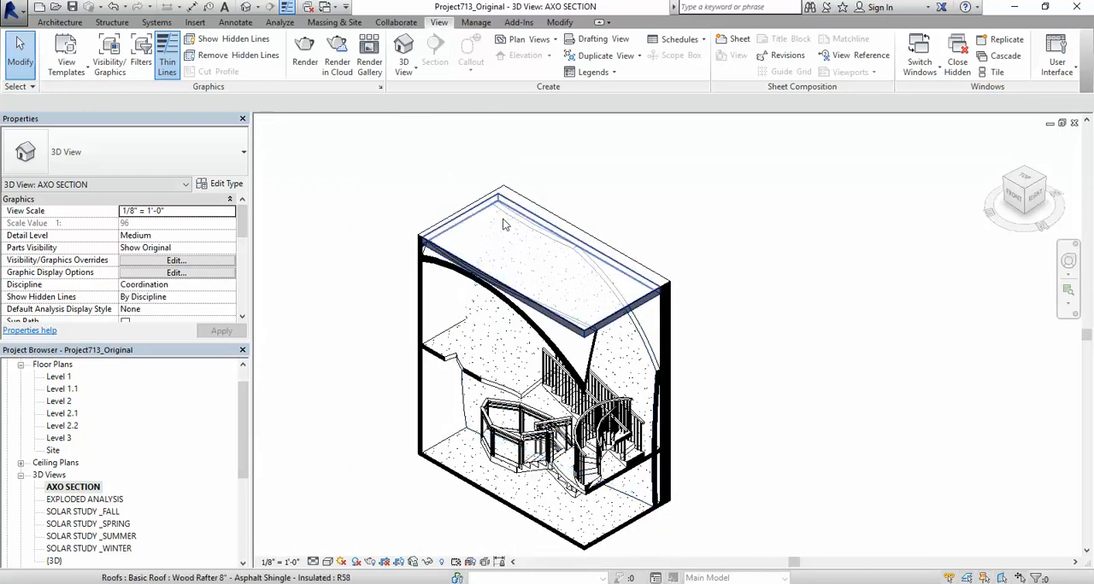
{"action": "key", "text": "Tab"}
{"action": "key", "text": "Tab"}
{"action": "key", "text": "Tab"}
{"action": "key", "text": "Tab"}
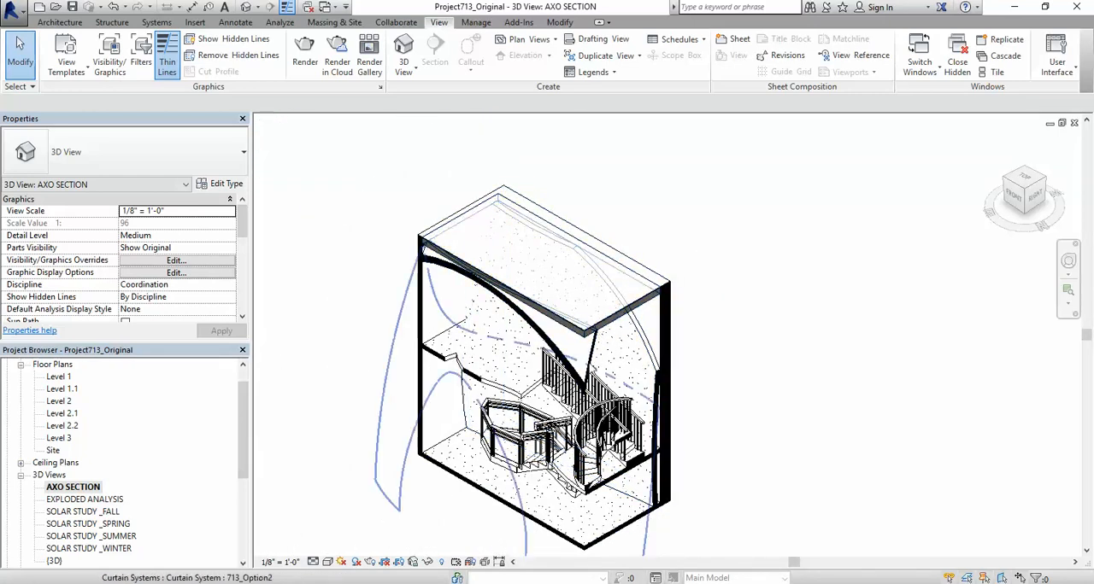
{"action": "key", "text": "Tab"}
{"action": "key", "text": "Tab"}
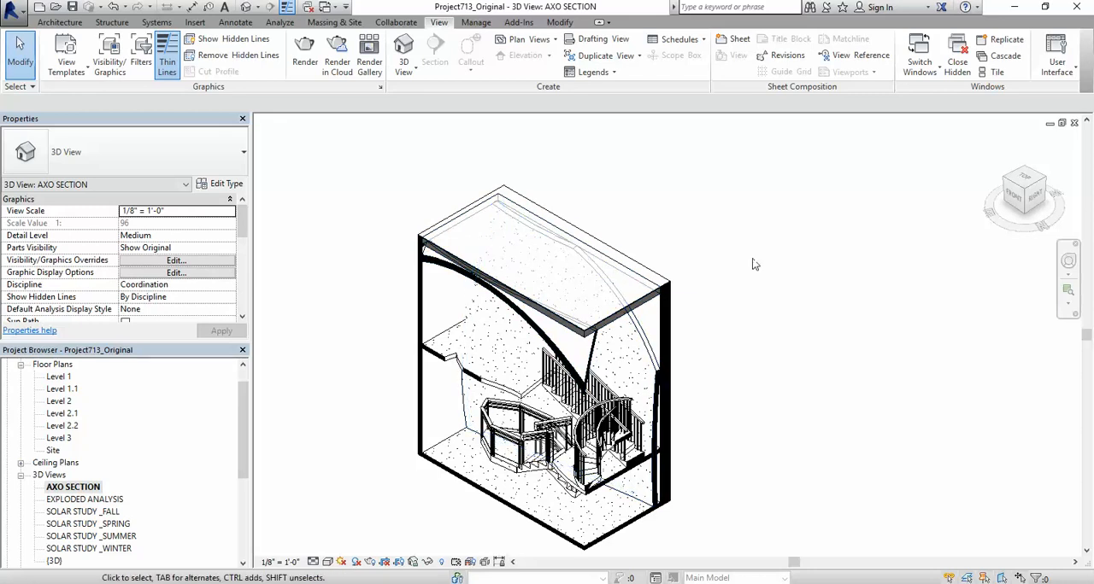
{"action": "scroll", "coordinate": [753, 265], "scroll_direction": "down", "scroll_amount": 1}
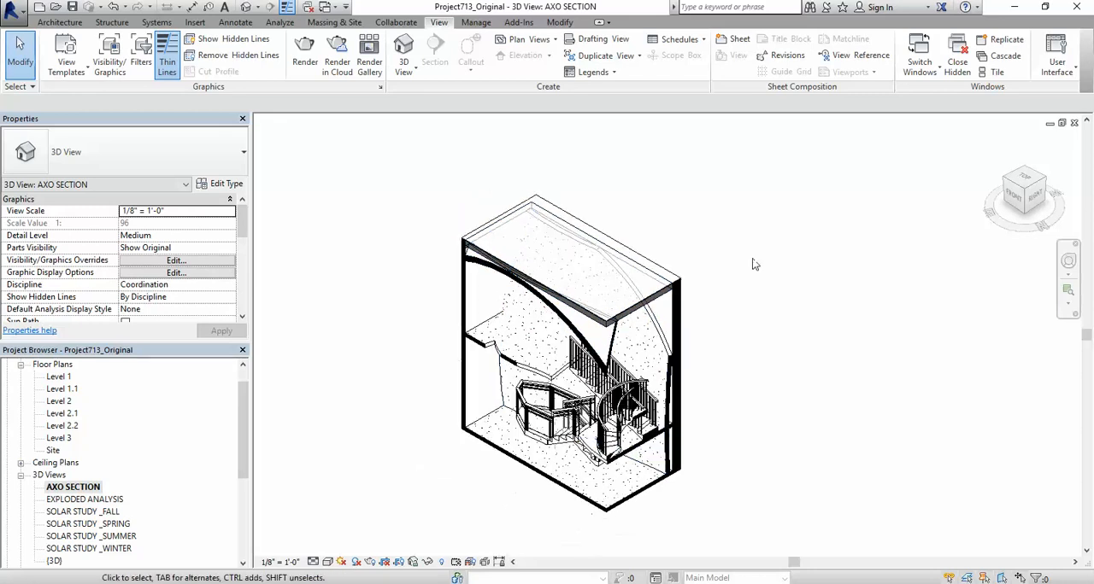
Step: Start a print and include only the AXO SECTION 3D view, excluding EXPLODED ANALYSIS, without saving the view set
{"action": "left_click", "coordinate": [12, 10]}
{"action": "left_click", "coordinate": [48, 346]}
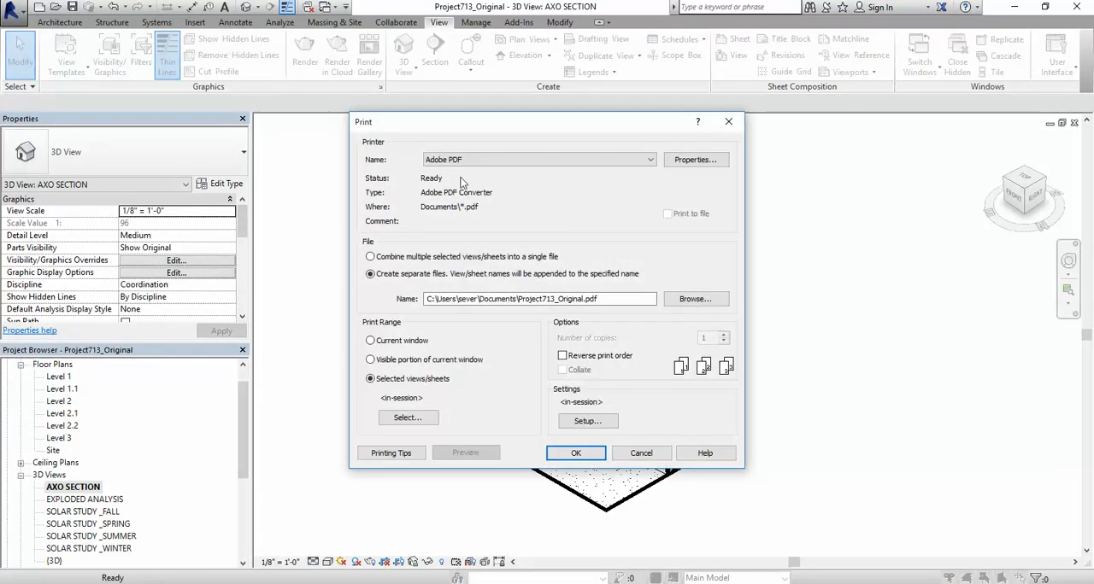
{"action": "left_click", "coordinate": [406, 418]}
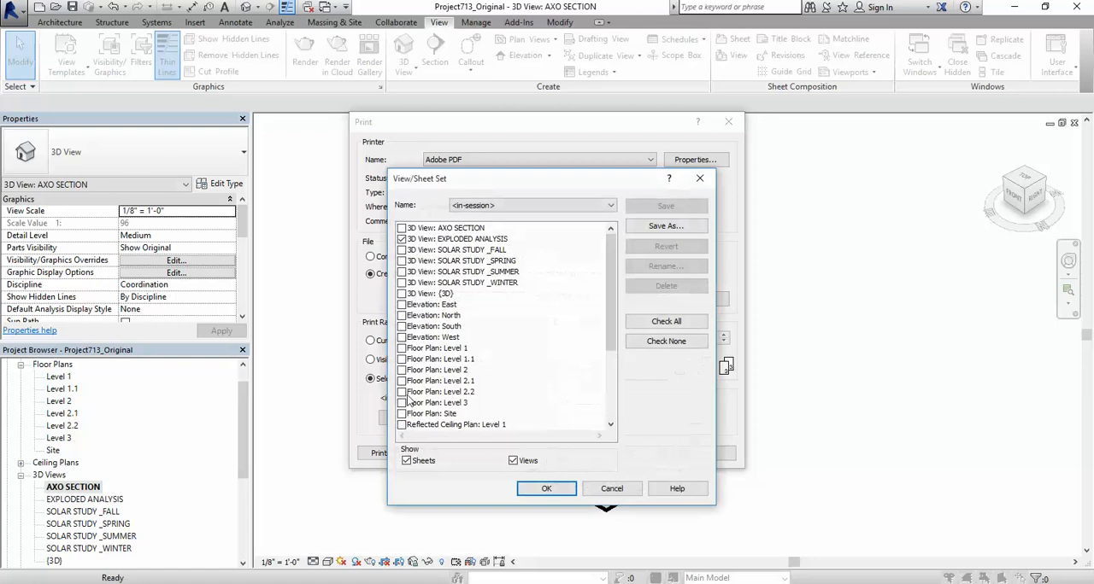
{"action": "left_click", "coordinate": [410, 240]}
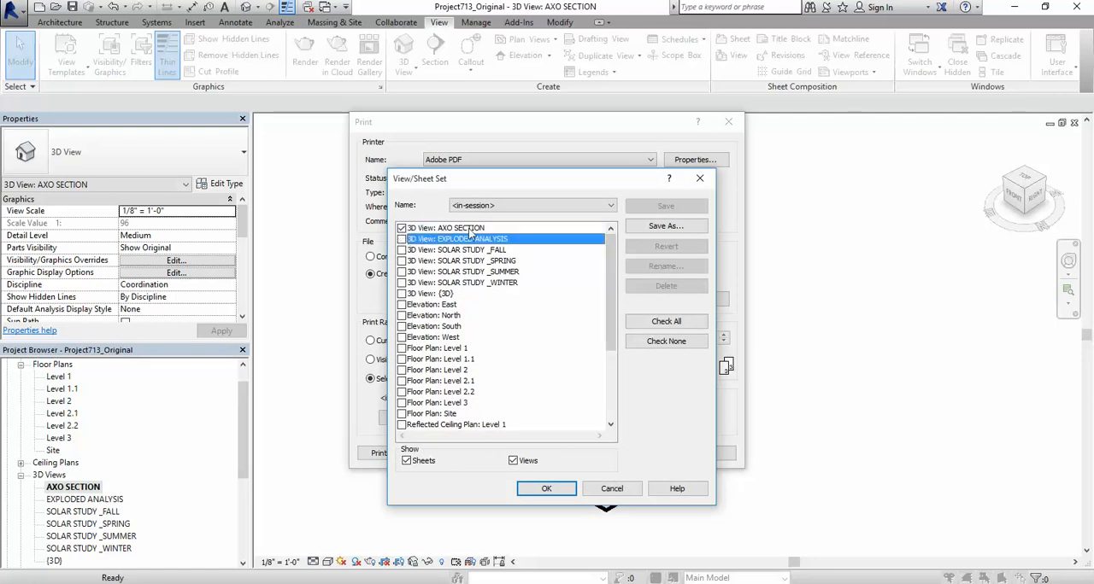
{"action": "left_click", "coordinate": [545, 489]}
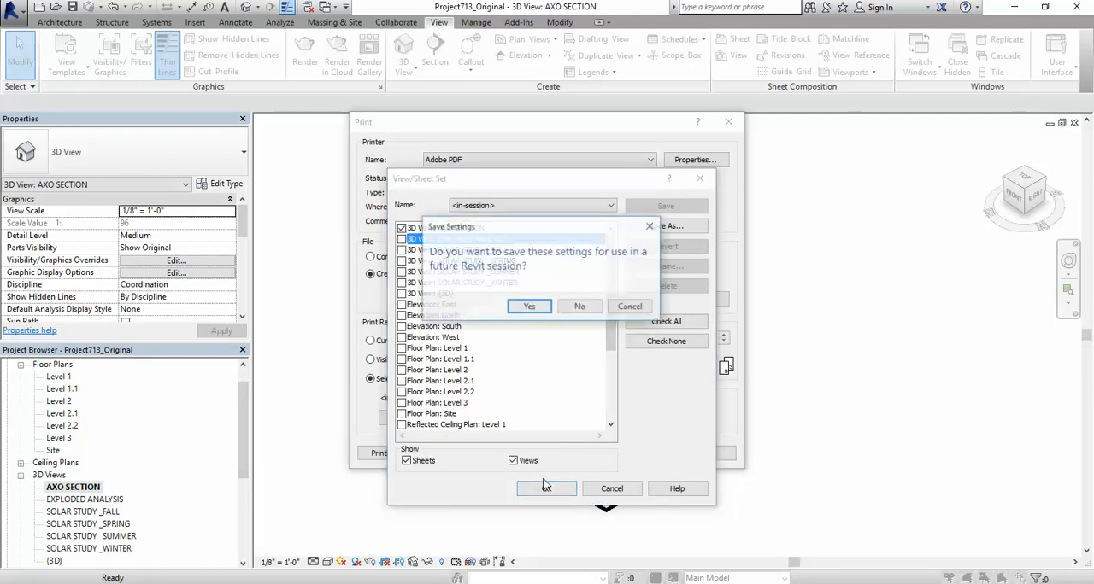
{"action": "left_click", "coordinate": [579, 307]}
Step: Accept the existing print setup and print the view to the Desktop as the PDF "Project713_Original - 3D View - AXO SECTION"
{"action": "left_click", "coordinate": [586, 422]}
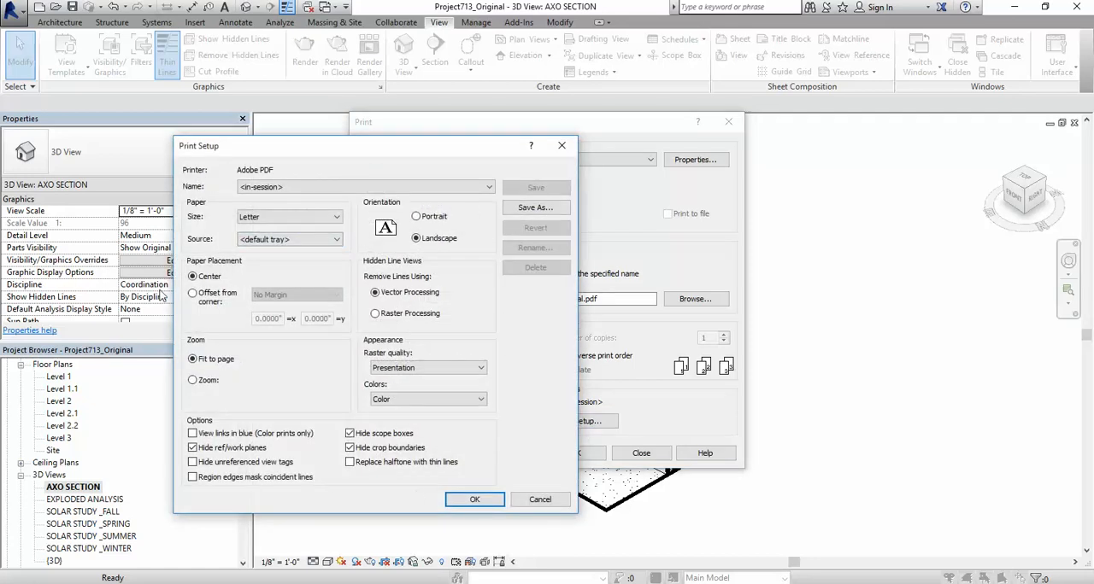
{"action": "left_click", "coordinate": [473, 501]}
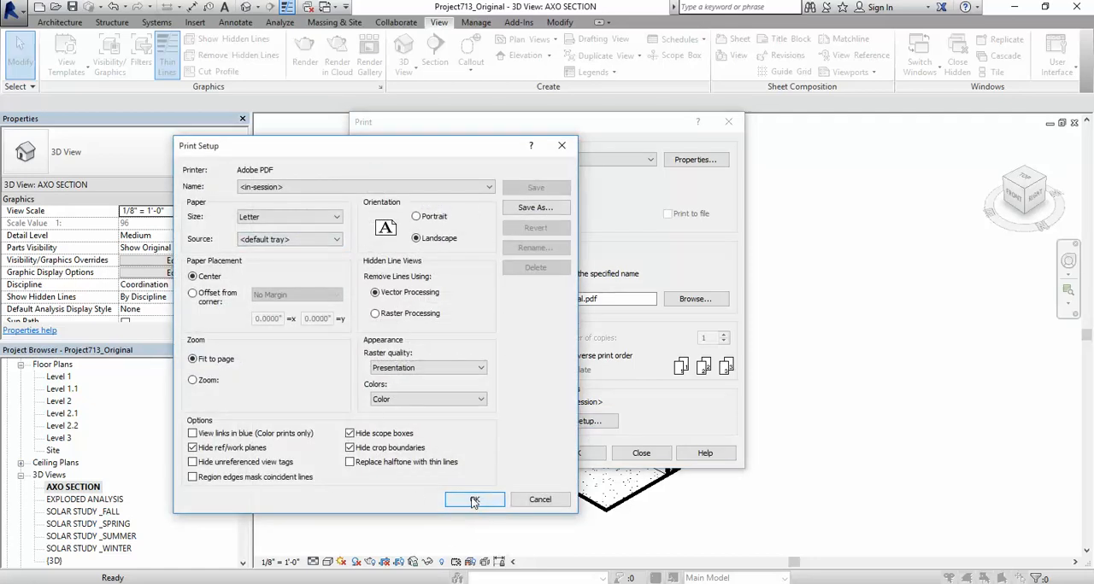
{"action": "left_click", "coordinate": [575, 453]}
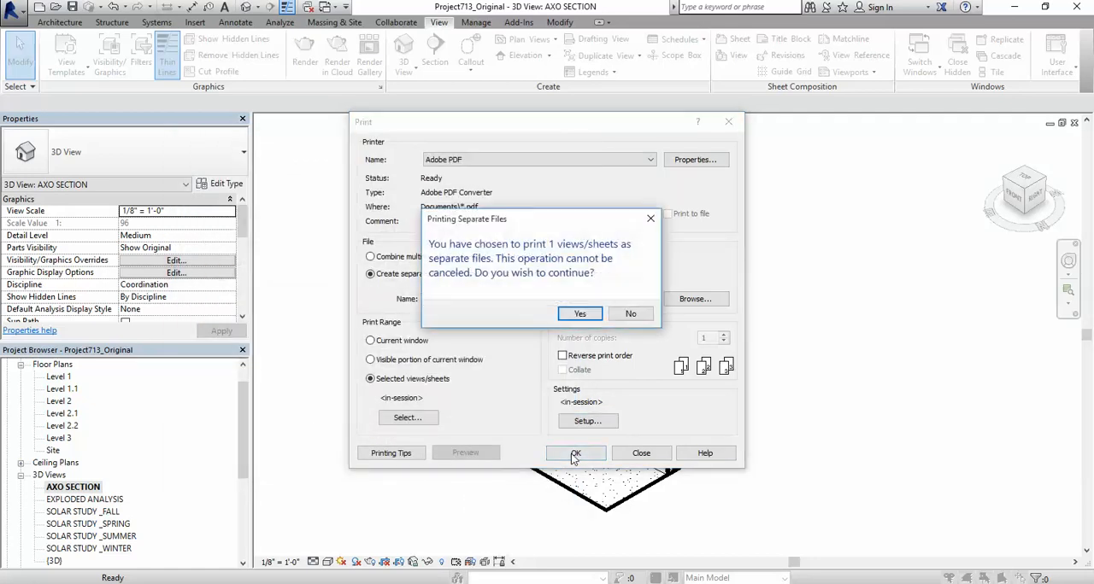
{"action": "left_click", "coordinate": [579, 314]}
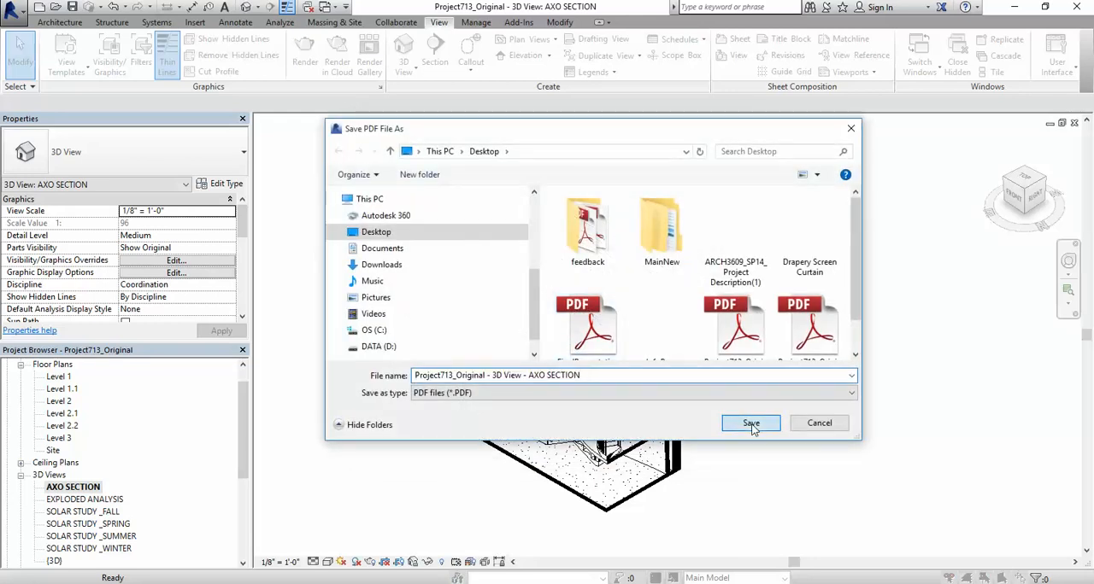
{"action": "left_click", "coordinate": [752, 423]}
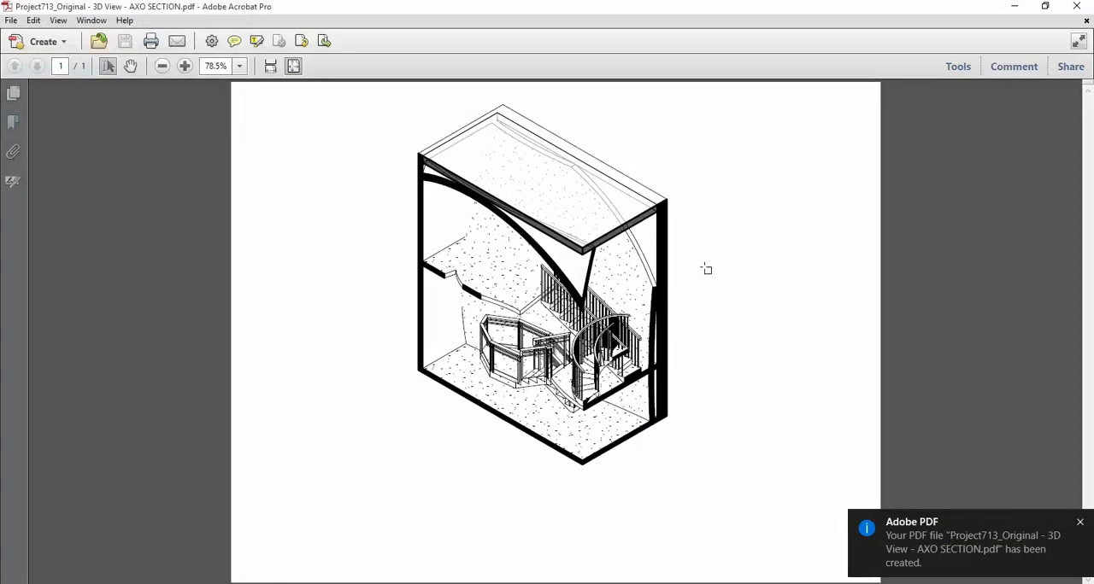
Step: Inspect the section axonometric in the printed PDF up close, and close the PDF
{"action": "scroll", "coordinate": [705, 269], "scroll_direction": "up", "scroll_amount": 2, "text": "ctrl"}
{"action": "scroll", "coordinate": [670, 301], "scroll_direction": "down", "scroll_amount": 2}
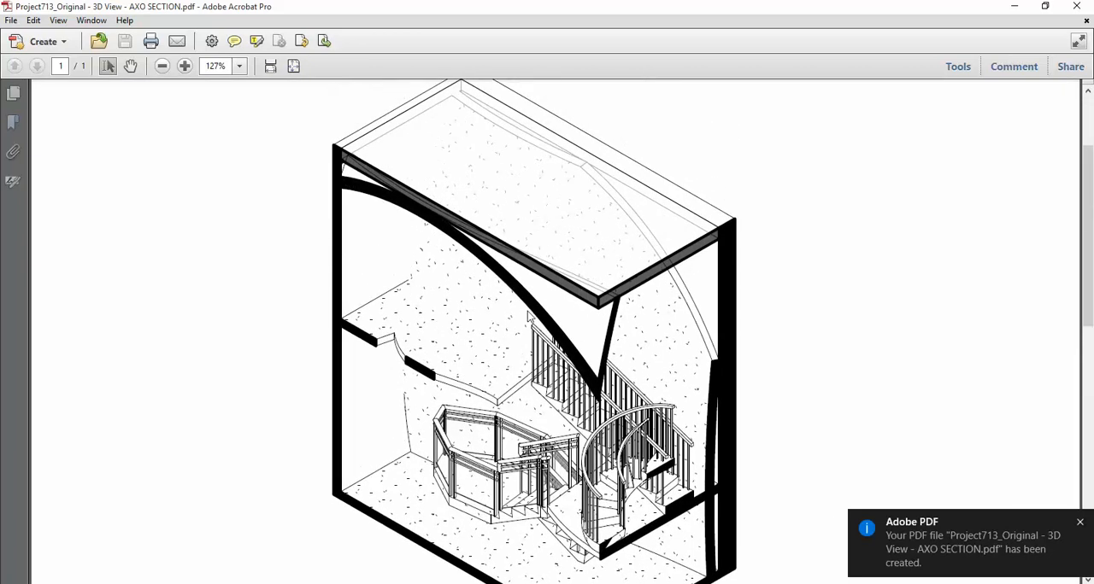
{"action": "scroll", "coordinate": [528, 316], "scroll_direction": "down", "scroll_amount": 1, "text": "ctrl"}
{"action": "scroll", "coordinate": [528, 316], "scroll_direction": "down", "scroll_amount": 1, "text": "ctrl"}
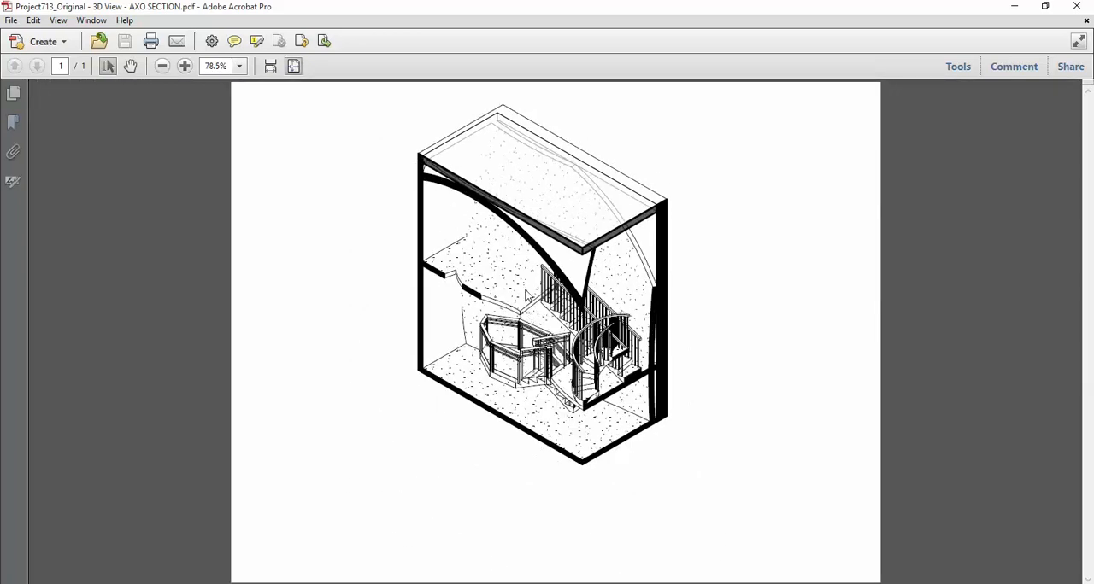
{"action": "left_click", "coordinate": [1076, 6]}
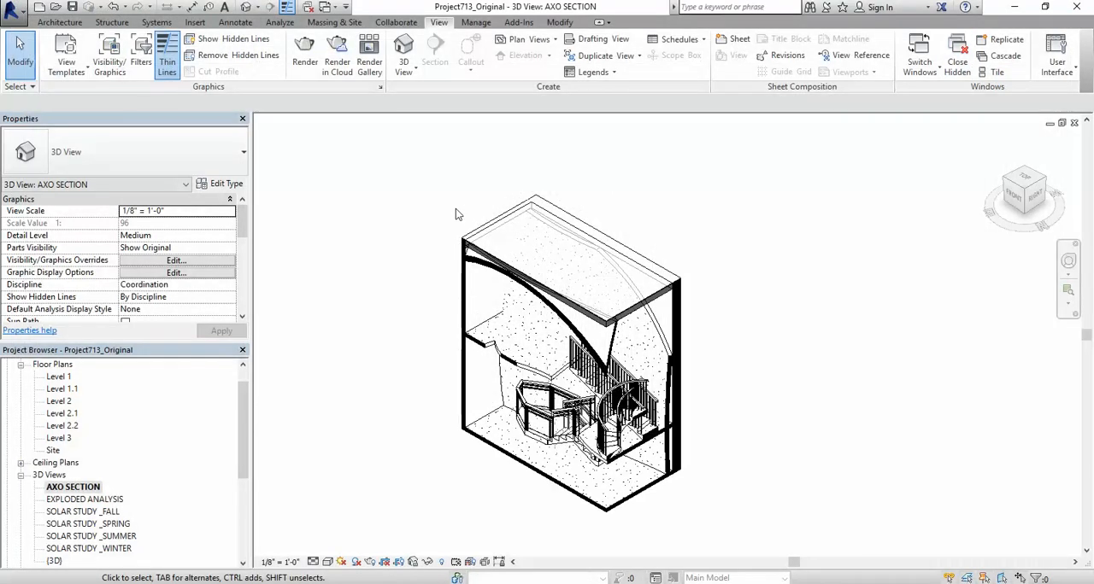